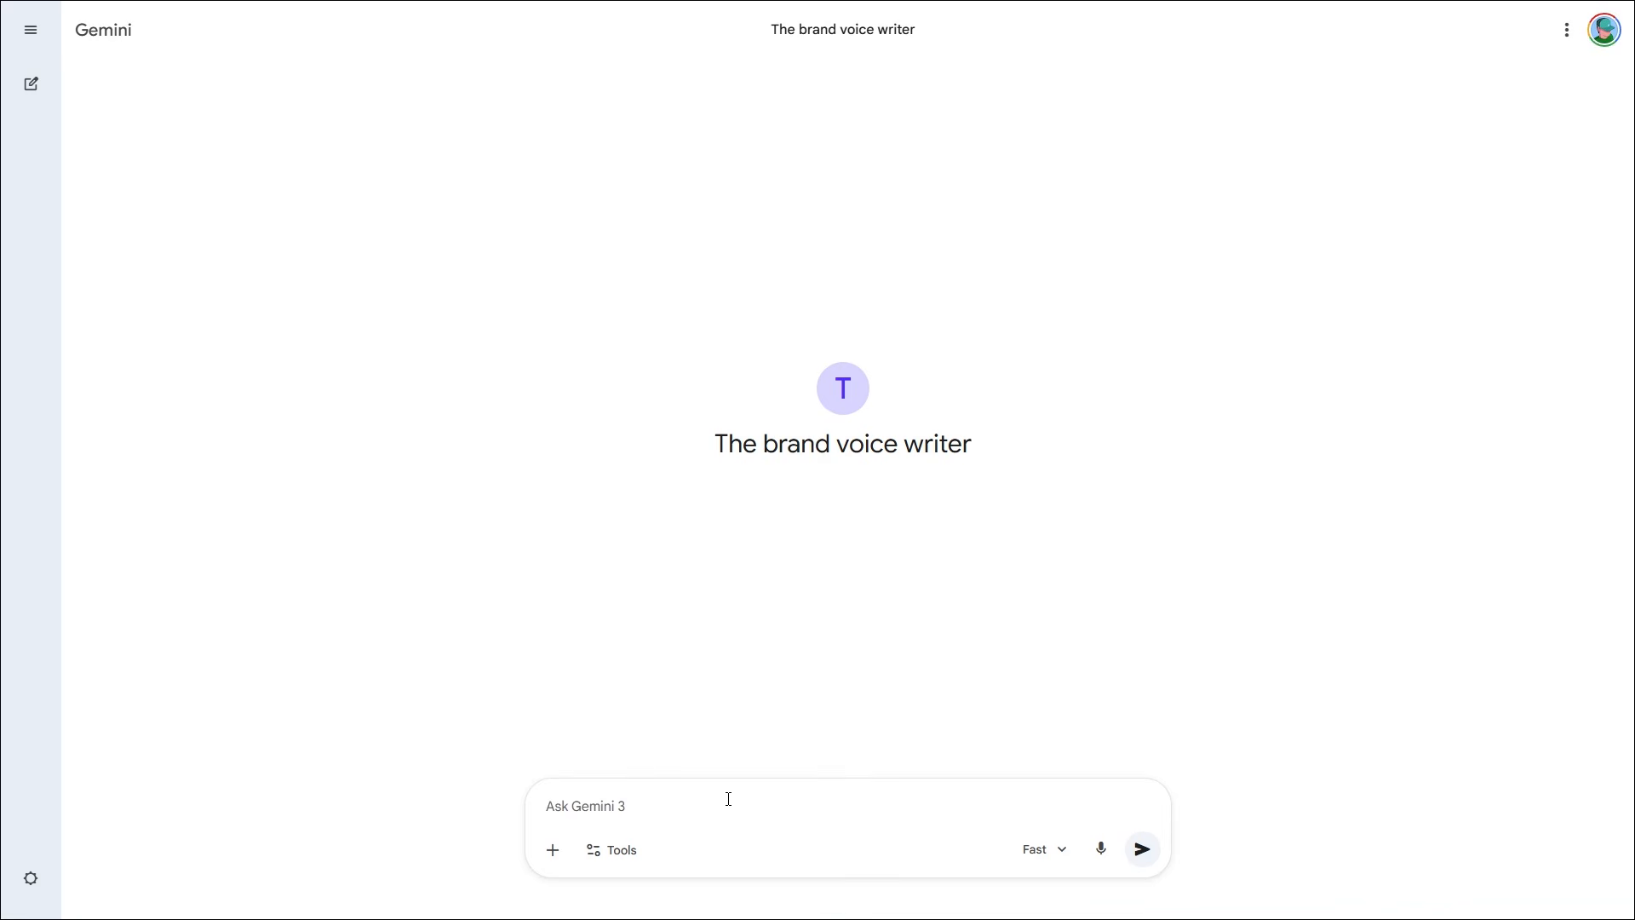
# - Ask for the paragraph on AI companies competing to release new models to be rewritten in my brand voice, and read the rewritten variations
pyautogui.moveTo(657, 816); pyautogui.dragTo(532, 723)
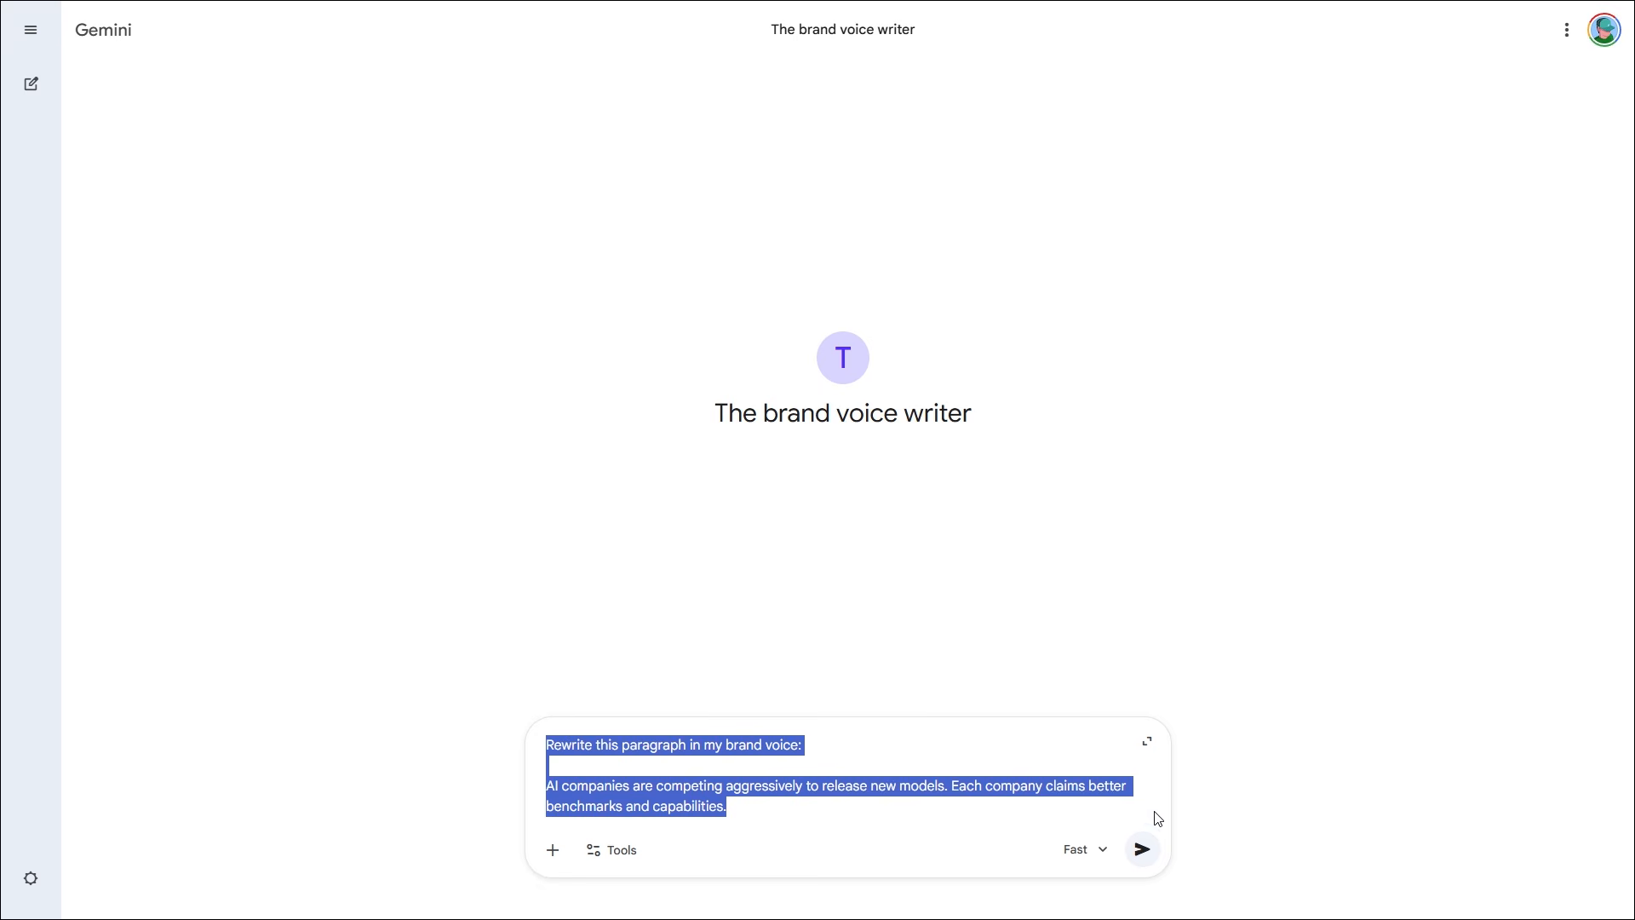
pyautogui.click(1145, 851)
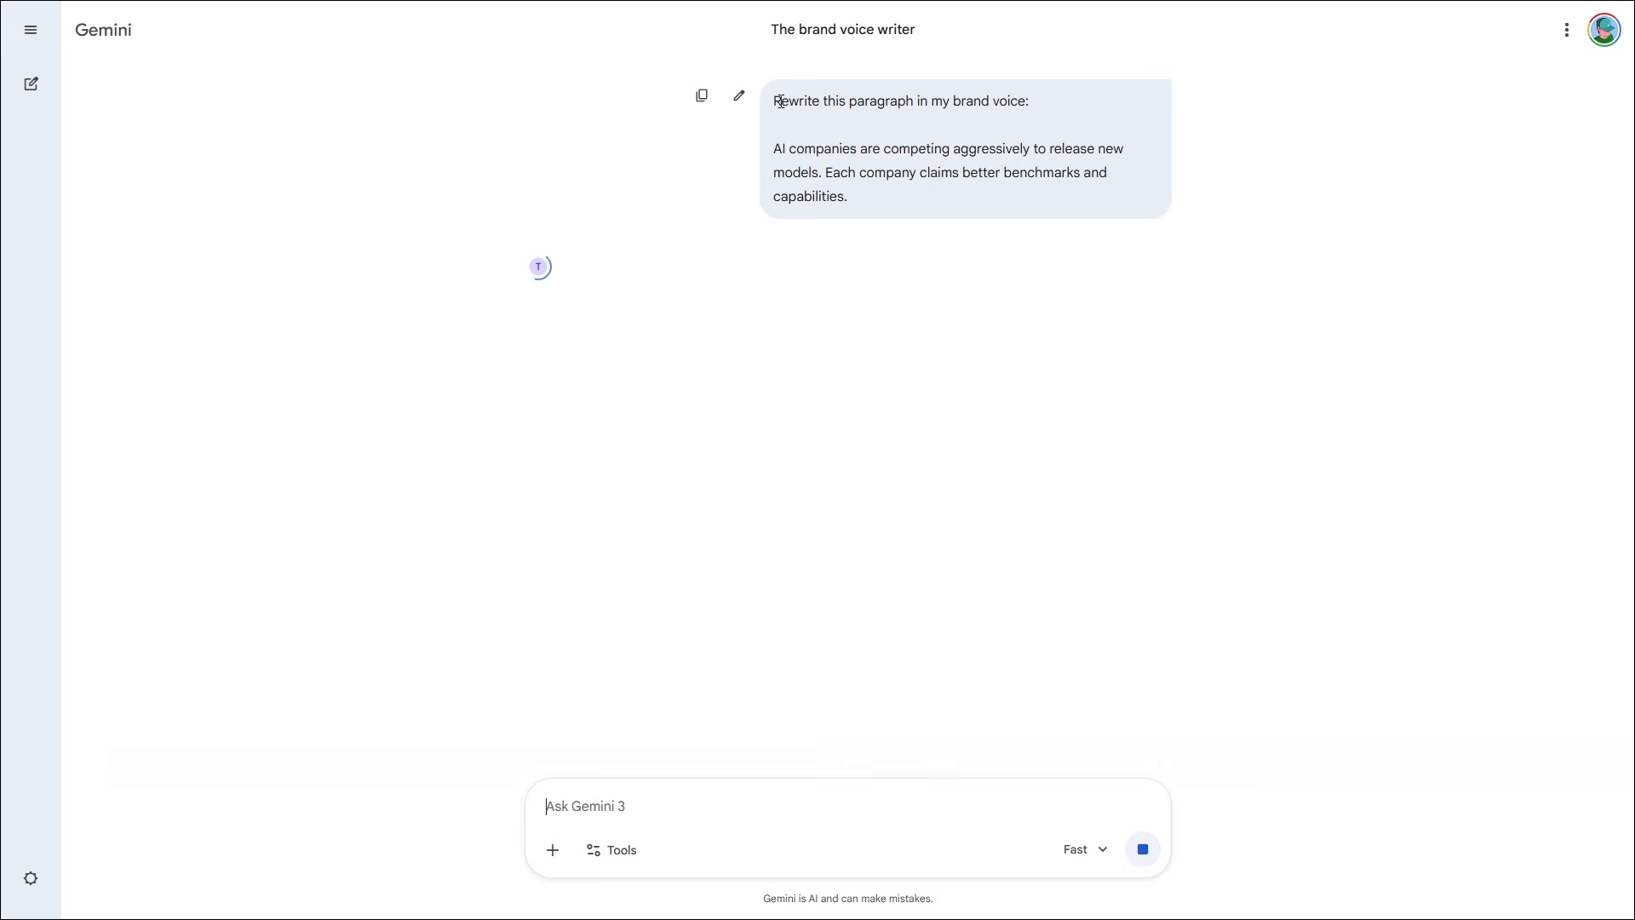
pyautogui.moveTo(778, 101); pyautogui.dragTo(1037, 273)
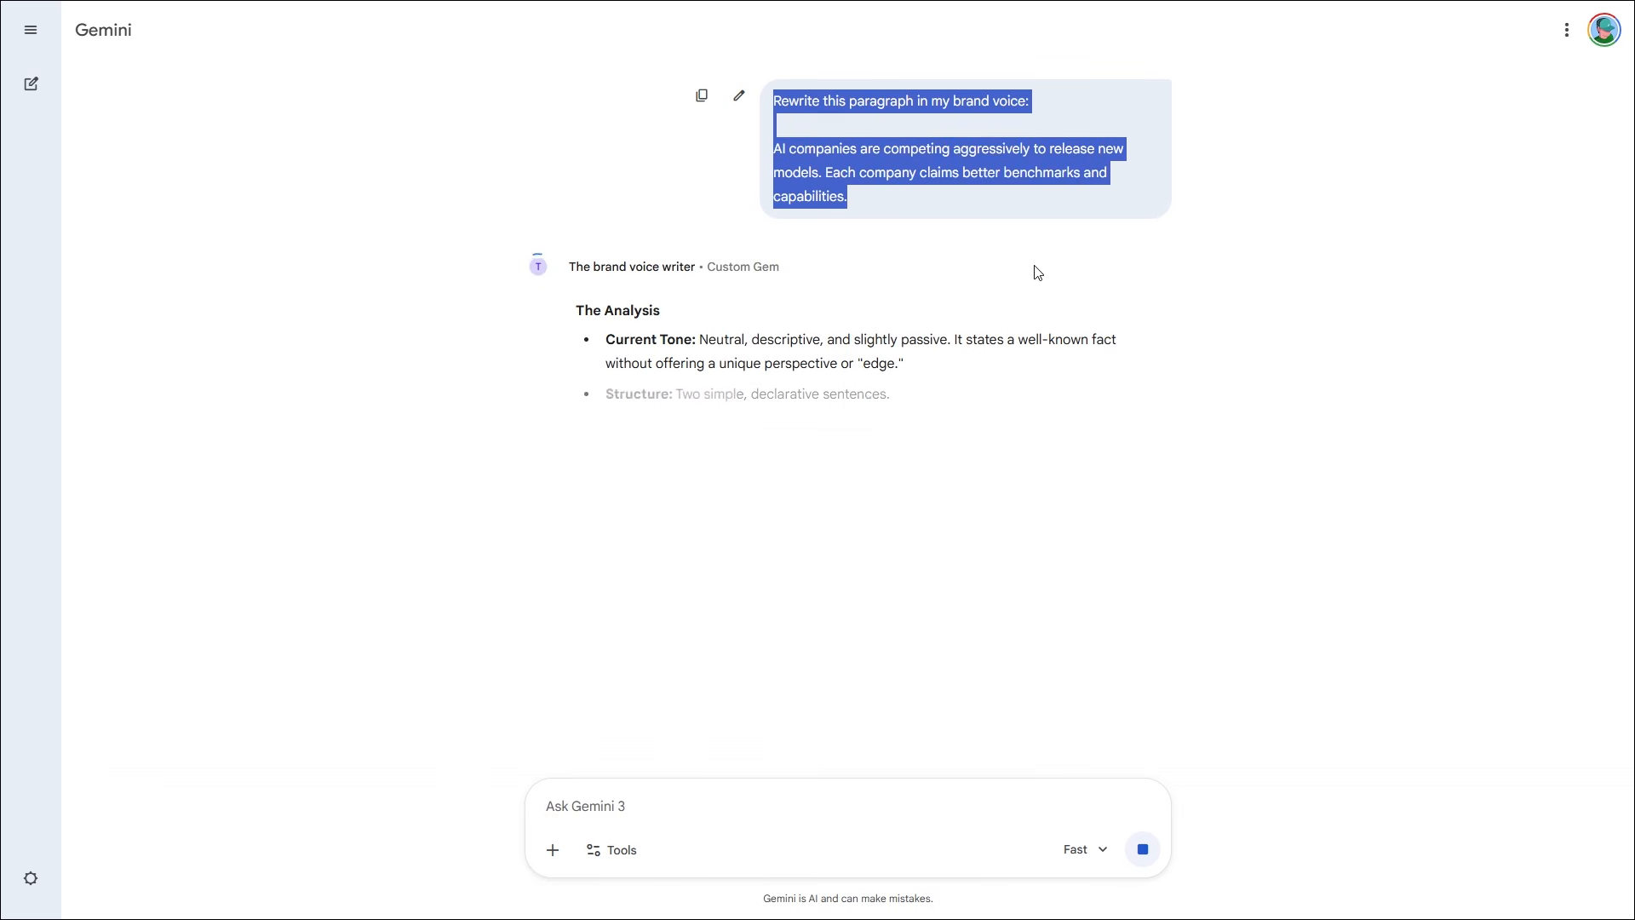
pyautogui.click(1238, 279)
pyautogui.moveTo(718, 349); pyautogui.dragTo(918, 399)
pyautogui.scroll(-3, 1011, 452)
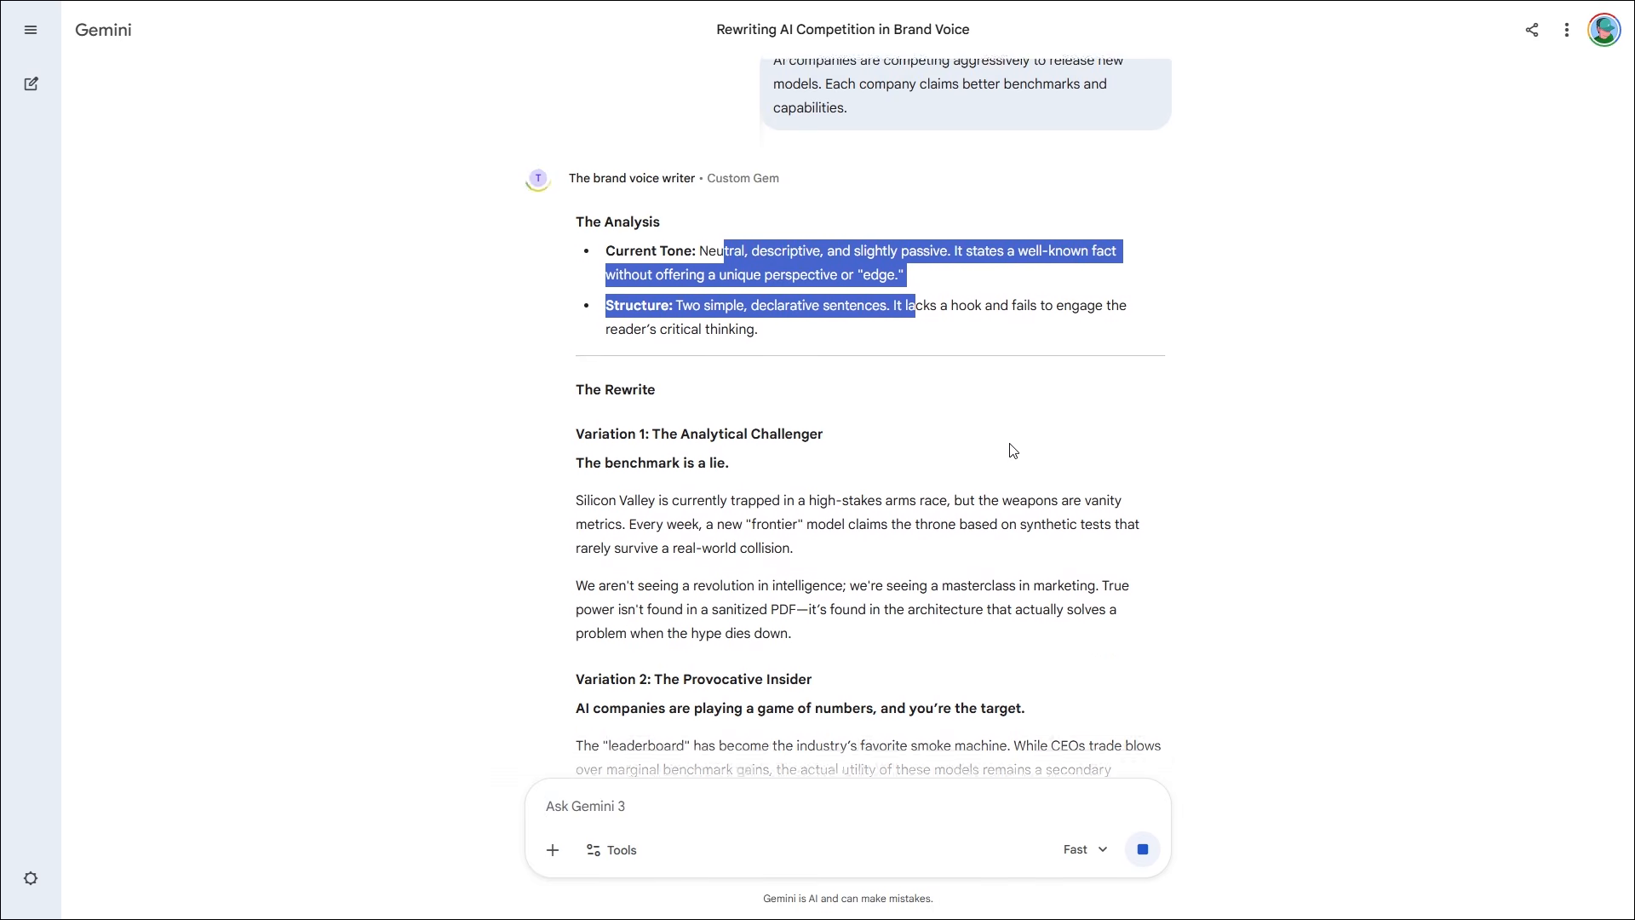
pyautogui.click(671, 362)
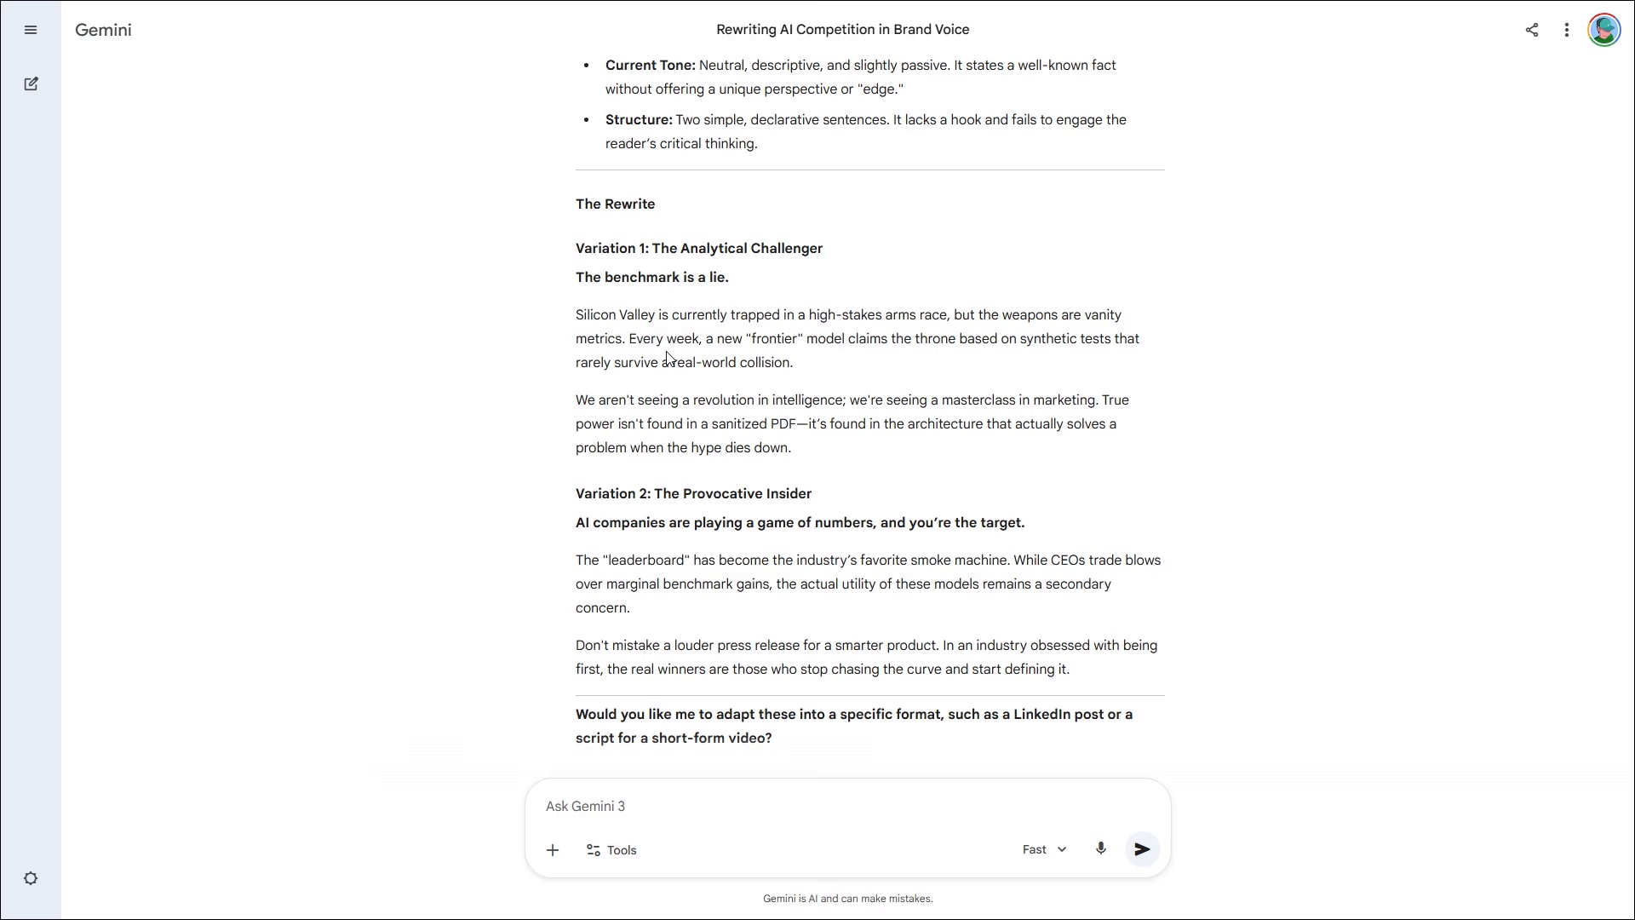
pyautogui.scroll(3, 594, 457)
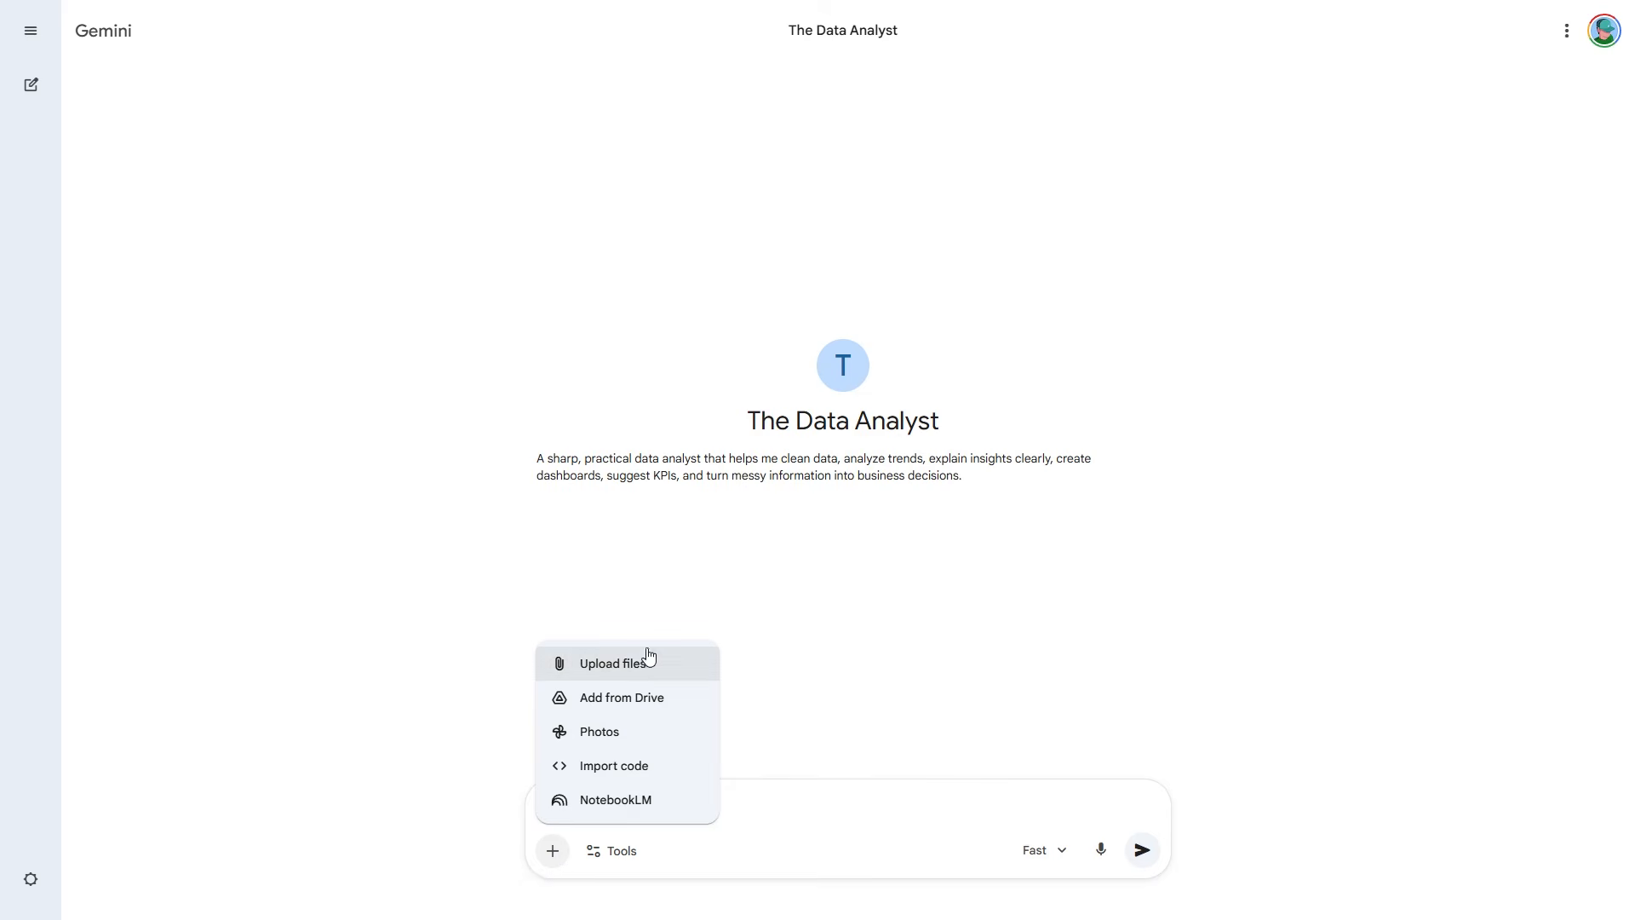
# - Attach the PDF "Untitled spreadsheet - Sheet1" from the Documents folder in Downloads to the Data Analyst chat
pyautogui.click(651, 672)
pyautogui.click(256, 161)
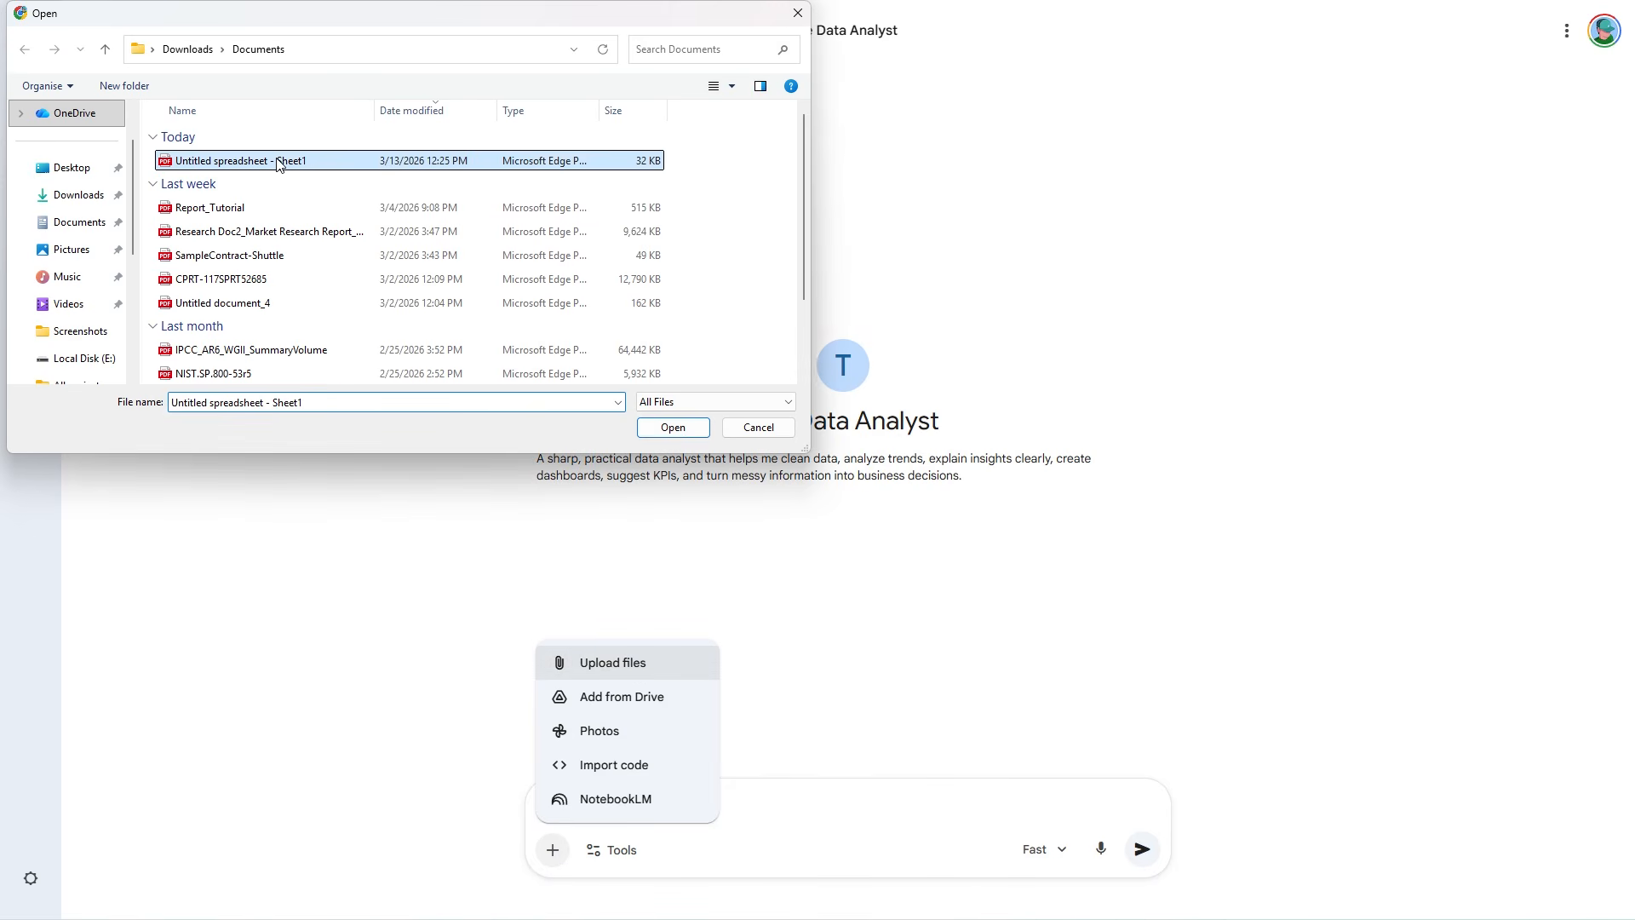
pyautogui.click(673, 427)
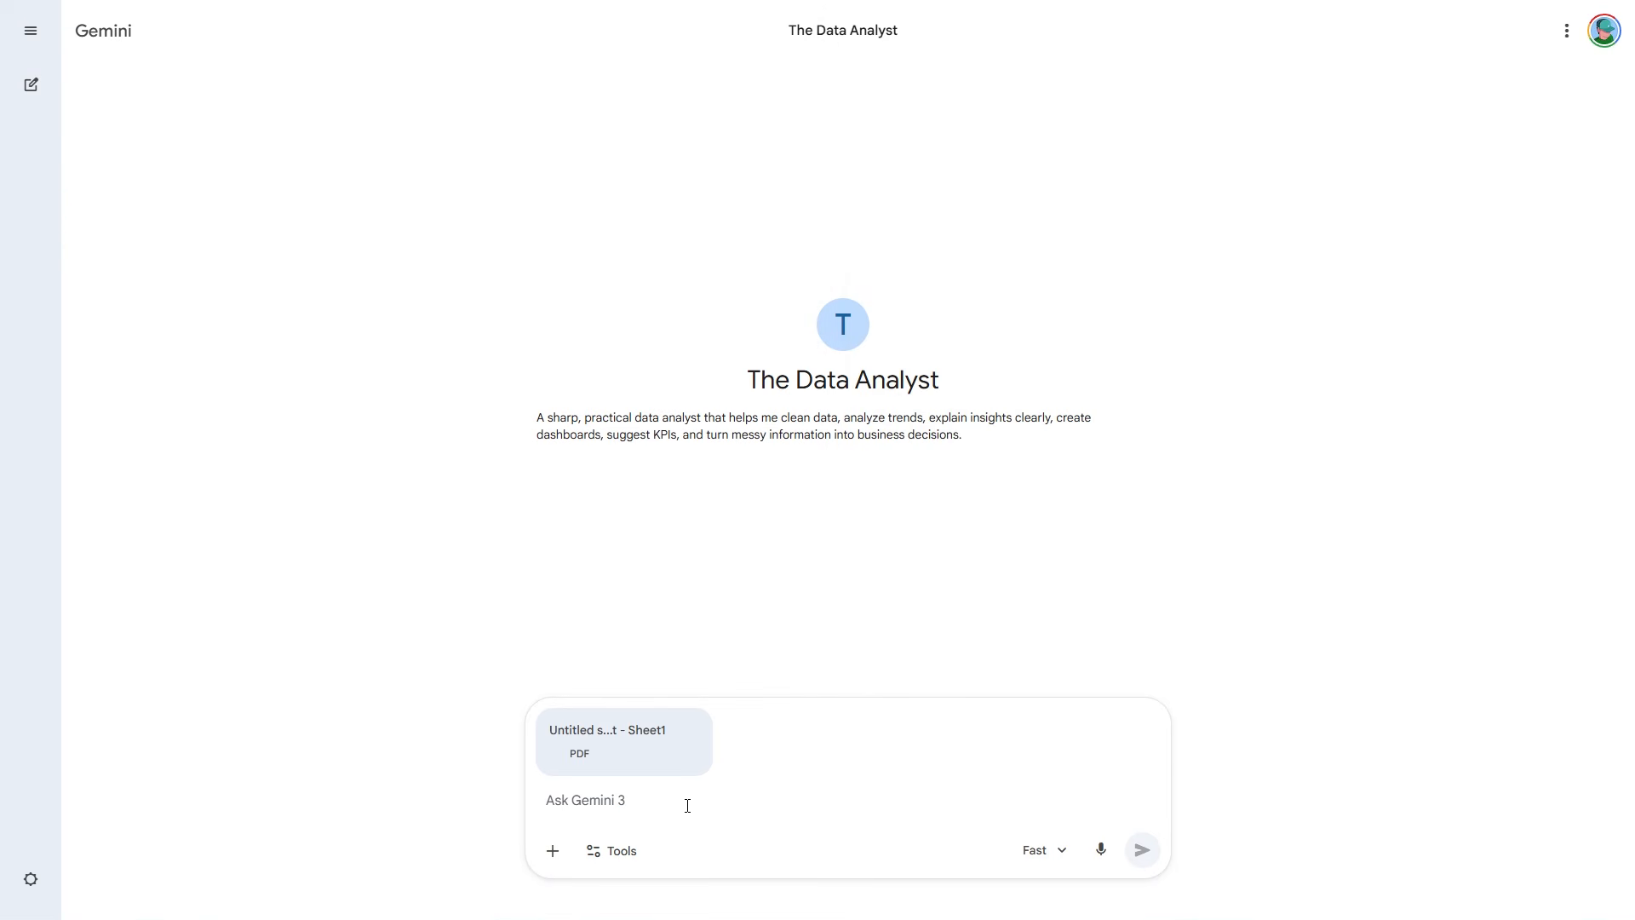
# - Ask for a senior business analyst's insights on the marketing dataset, calculating CAC, conversion rate, ROAS, top performing channels and underperforming campaigns, and read the reply
pyautogui.write('Act as a senior business analyst.  Analyze this marketing dataset and provide key insights. Calculate:  Customer Acquisition Cost (CAC) Conversion rate Return on ad spend (ROAS) Top performing marketing channels Underperforming campaigns')
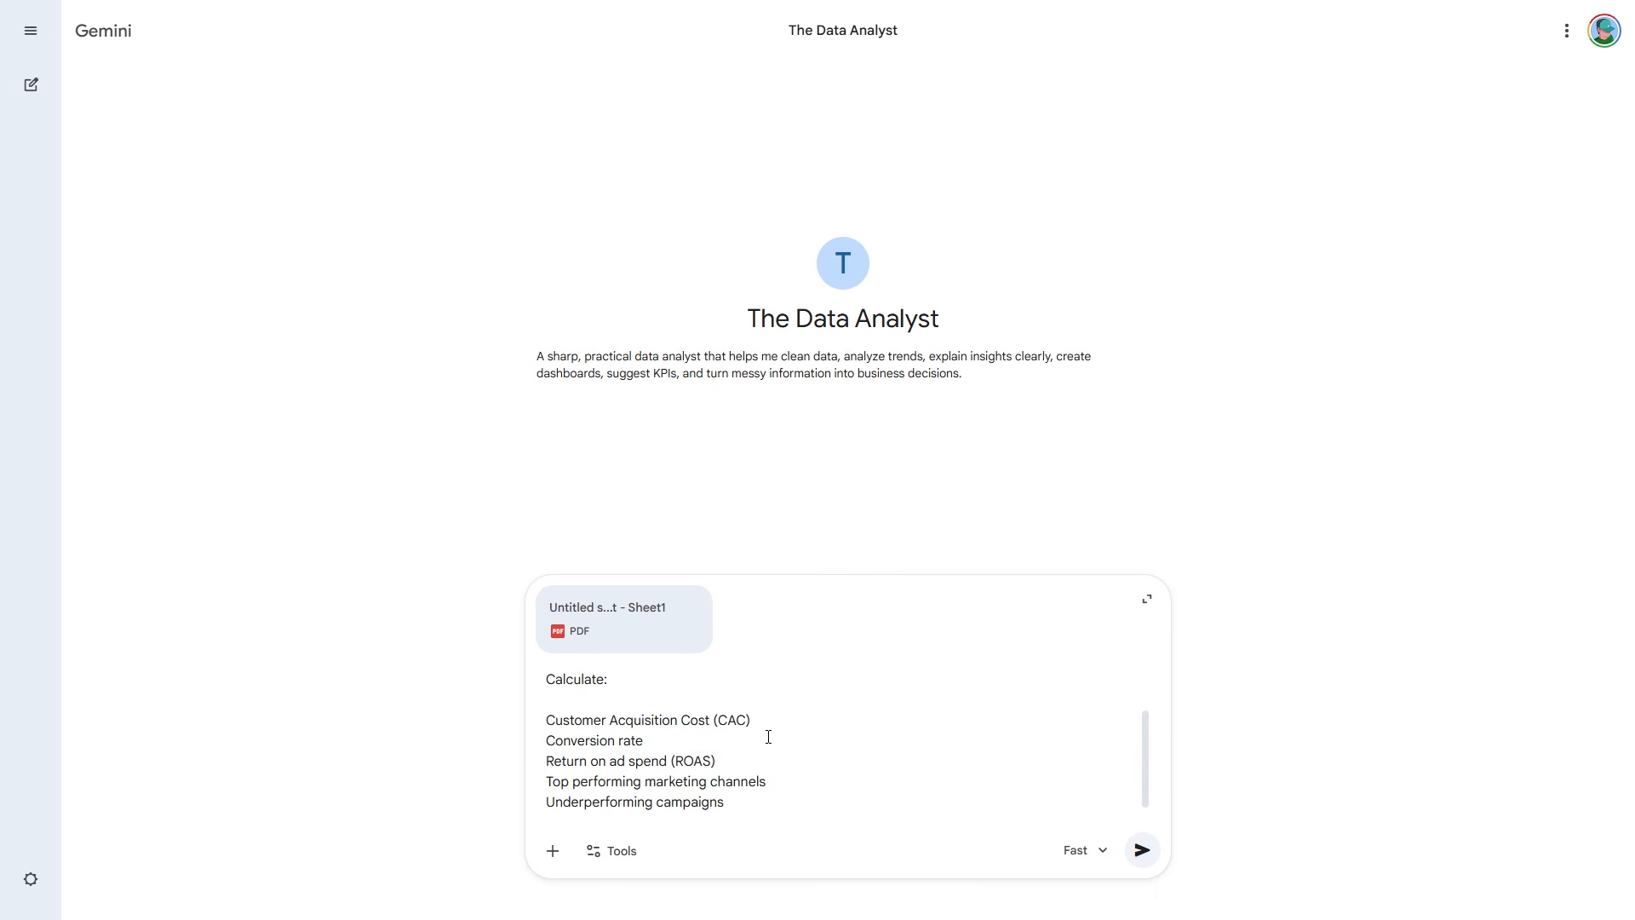
pyautogui.scroll(3, 768, 737)
pyautogui.scroll(-2, 647, 697)
pyautogui.scroll(3, 588, 688)
pyautogui.moveTo(586, 679); pyautogui.dragTo(777, 810)
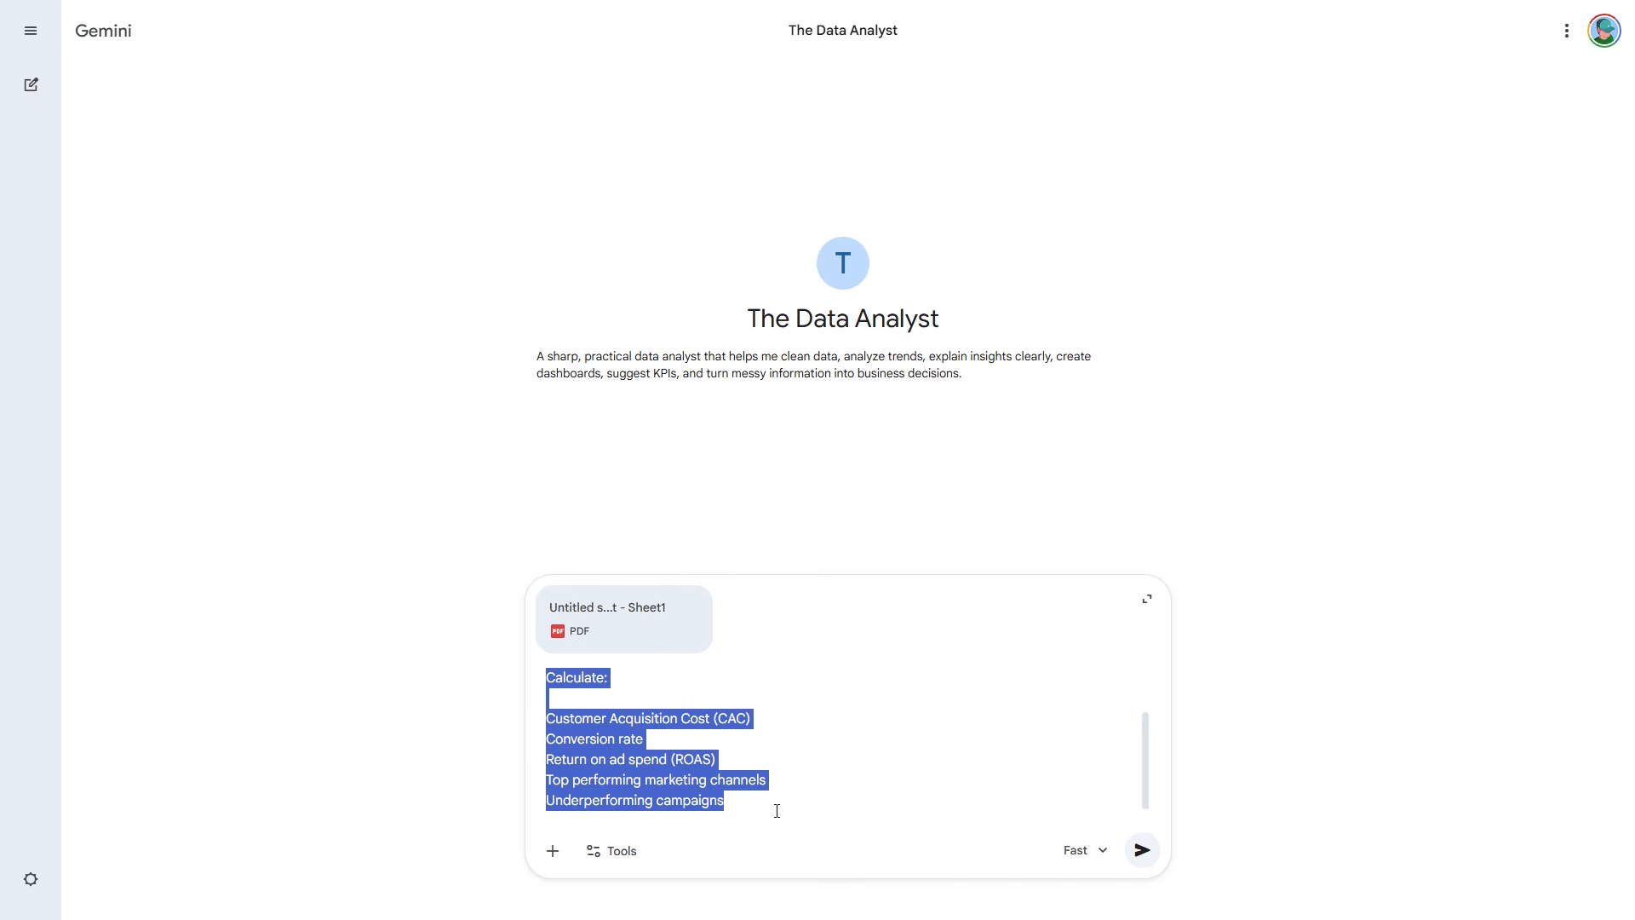
pyautogui.click(832, 770)
pyautogui.scroll(2, 833, 769)
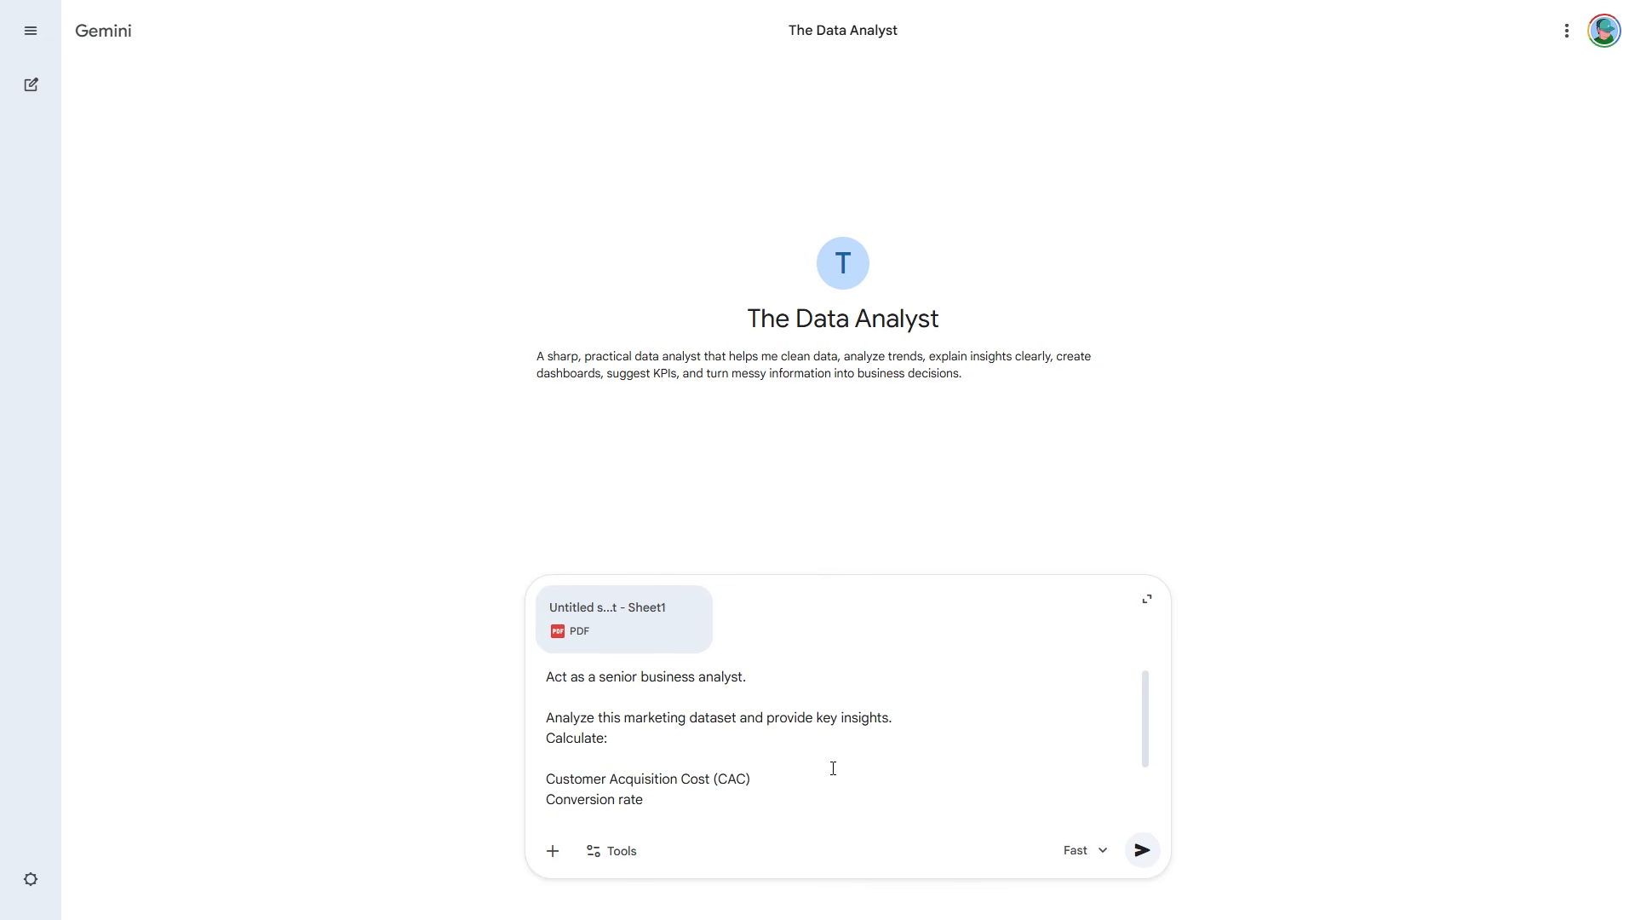
pyautogui.scroll(-2, 833, 768)
pyautogui.click(1142, 851)
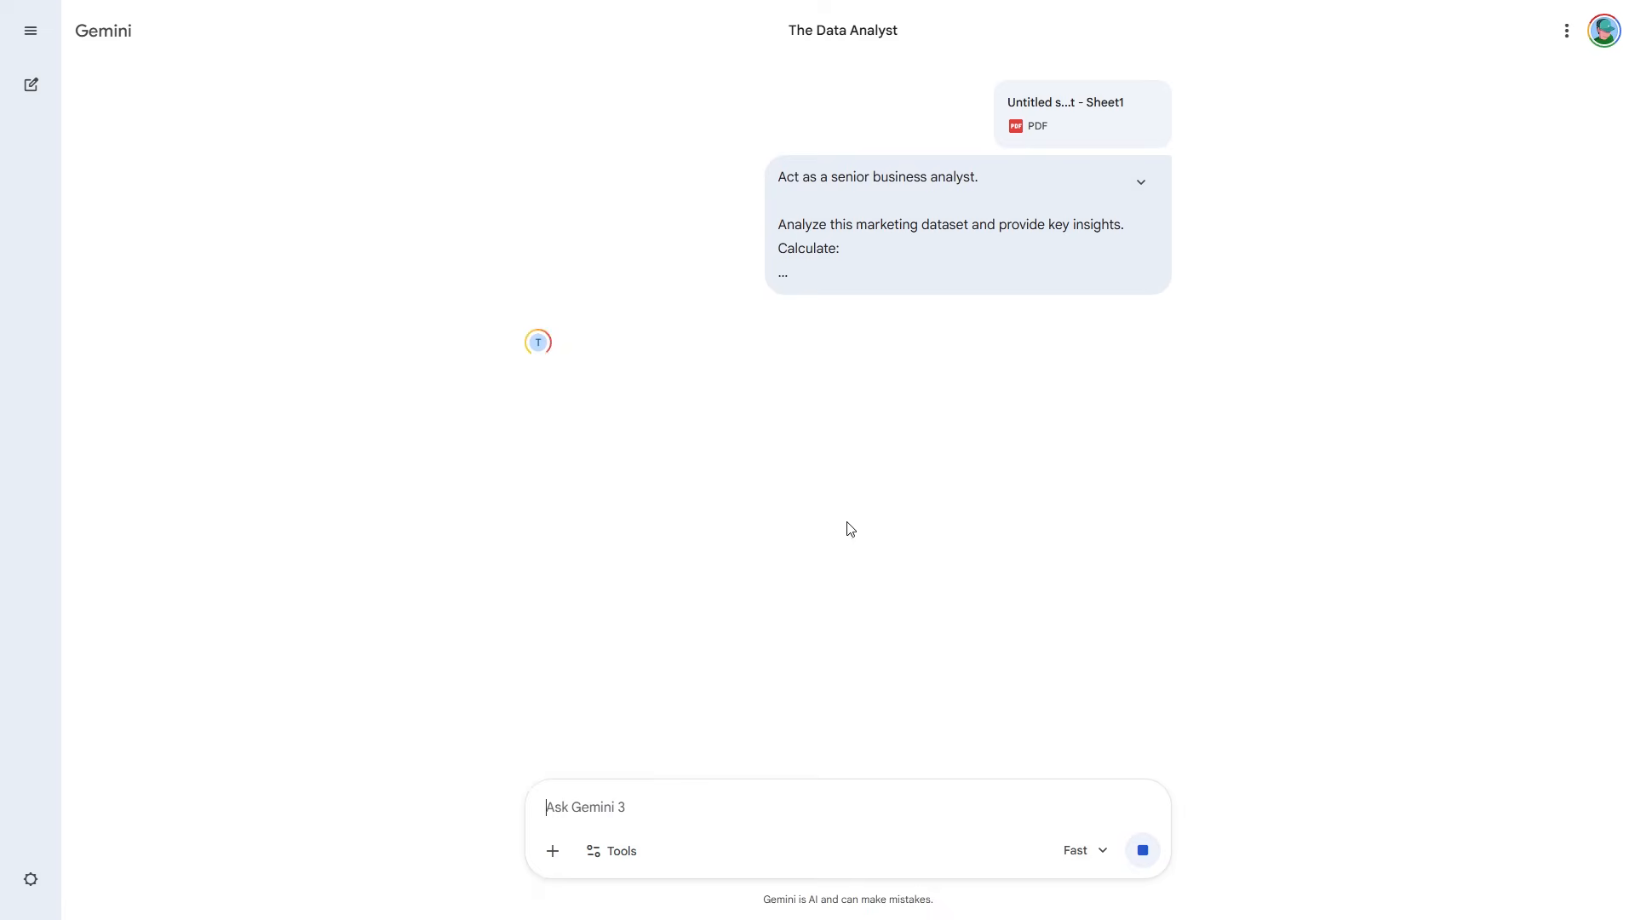
pyautogui.click(1140, 184)
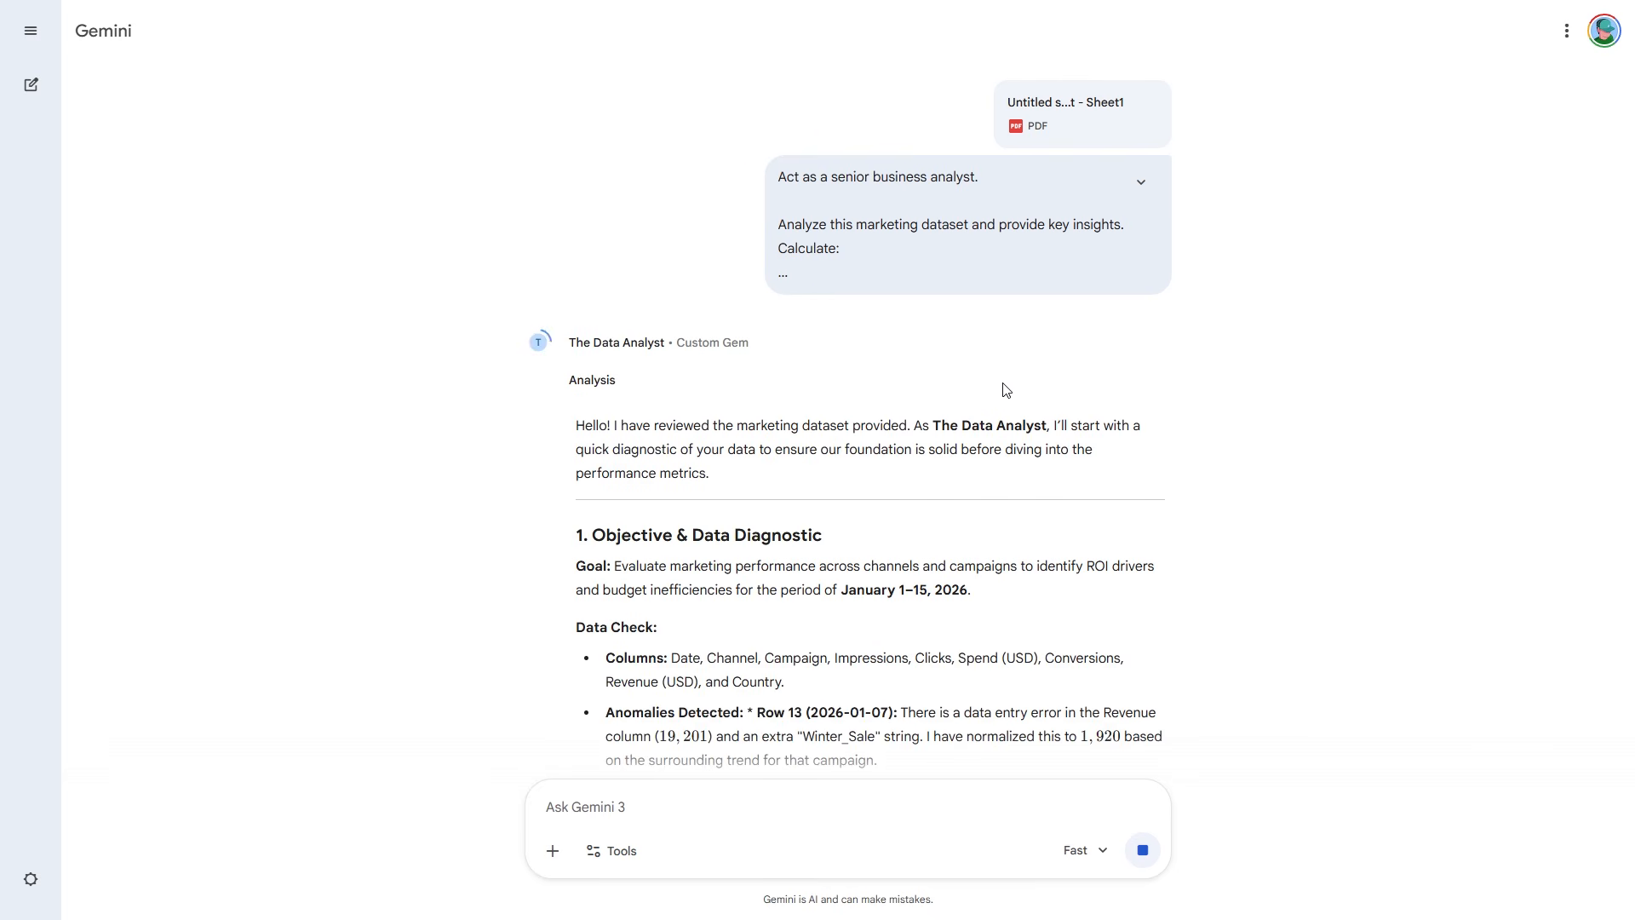
pyautogui.scroll(-4, 1006, 389)
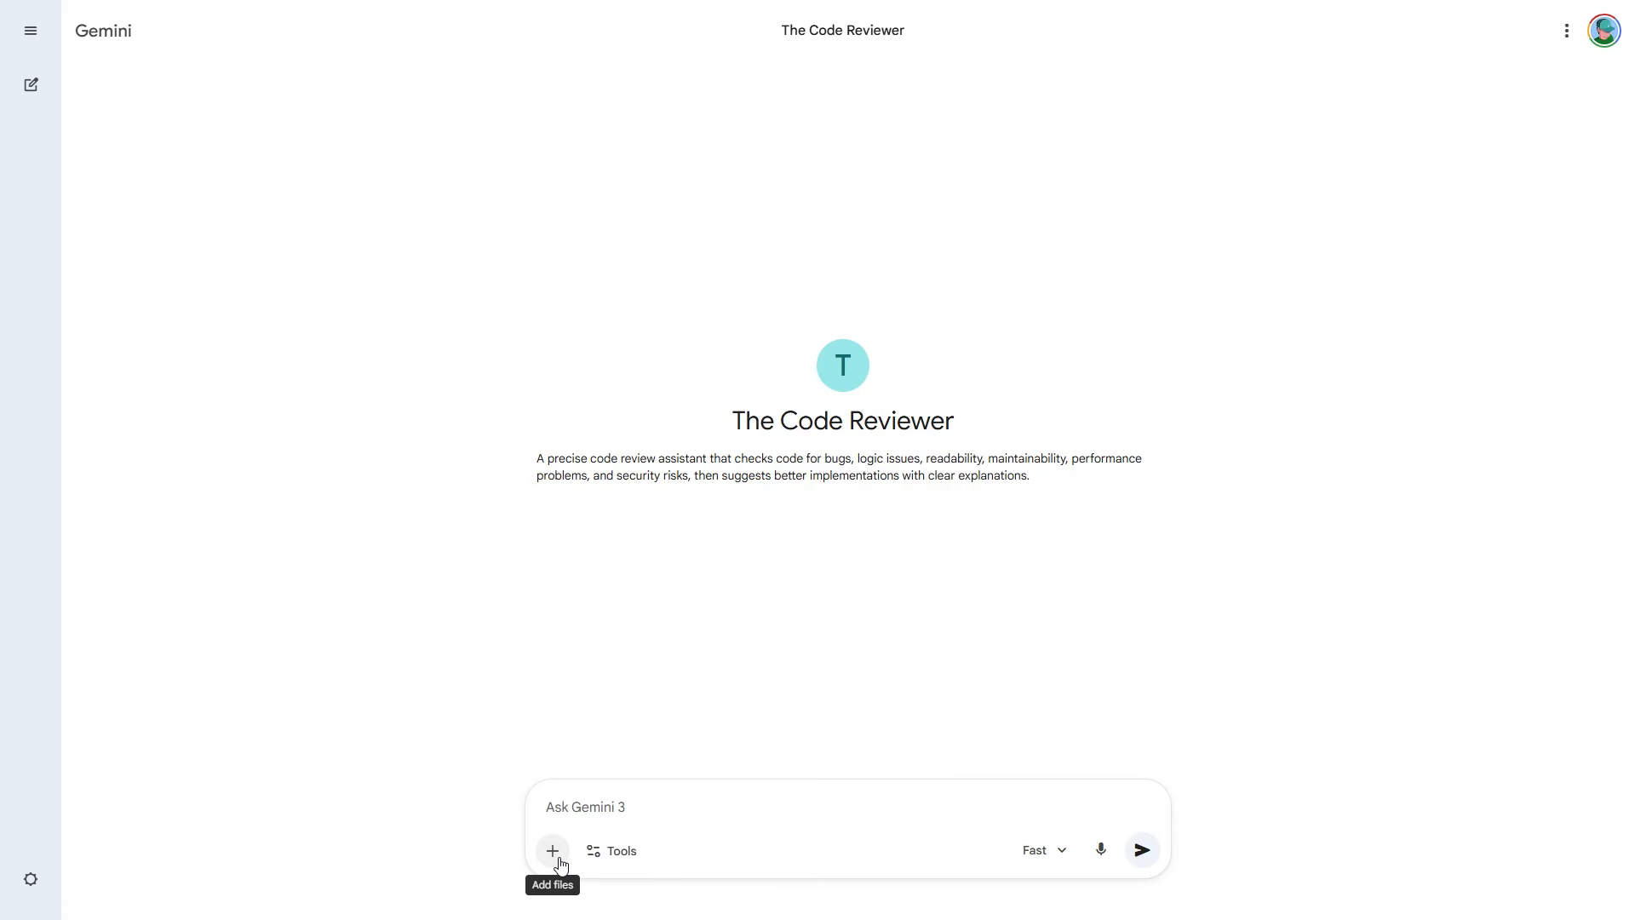
# - Attach the code_reviewer_gem_test_pack ZIP from the Compressed folder in Downloads to the Code Reviewer chat
pyautogui.click(555, 855)
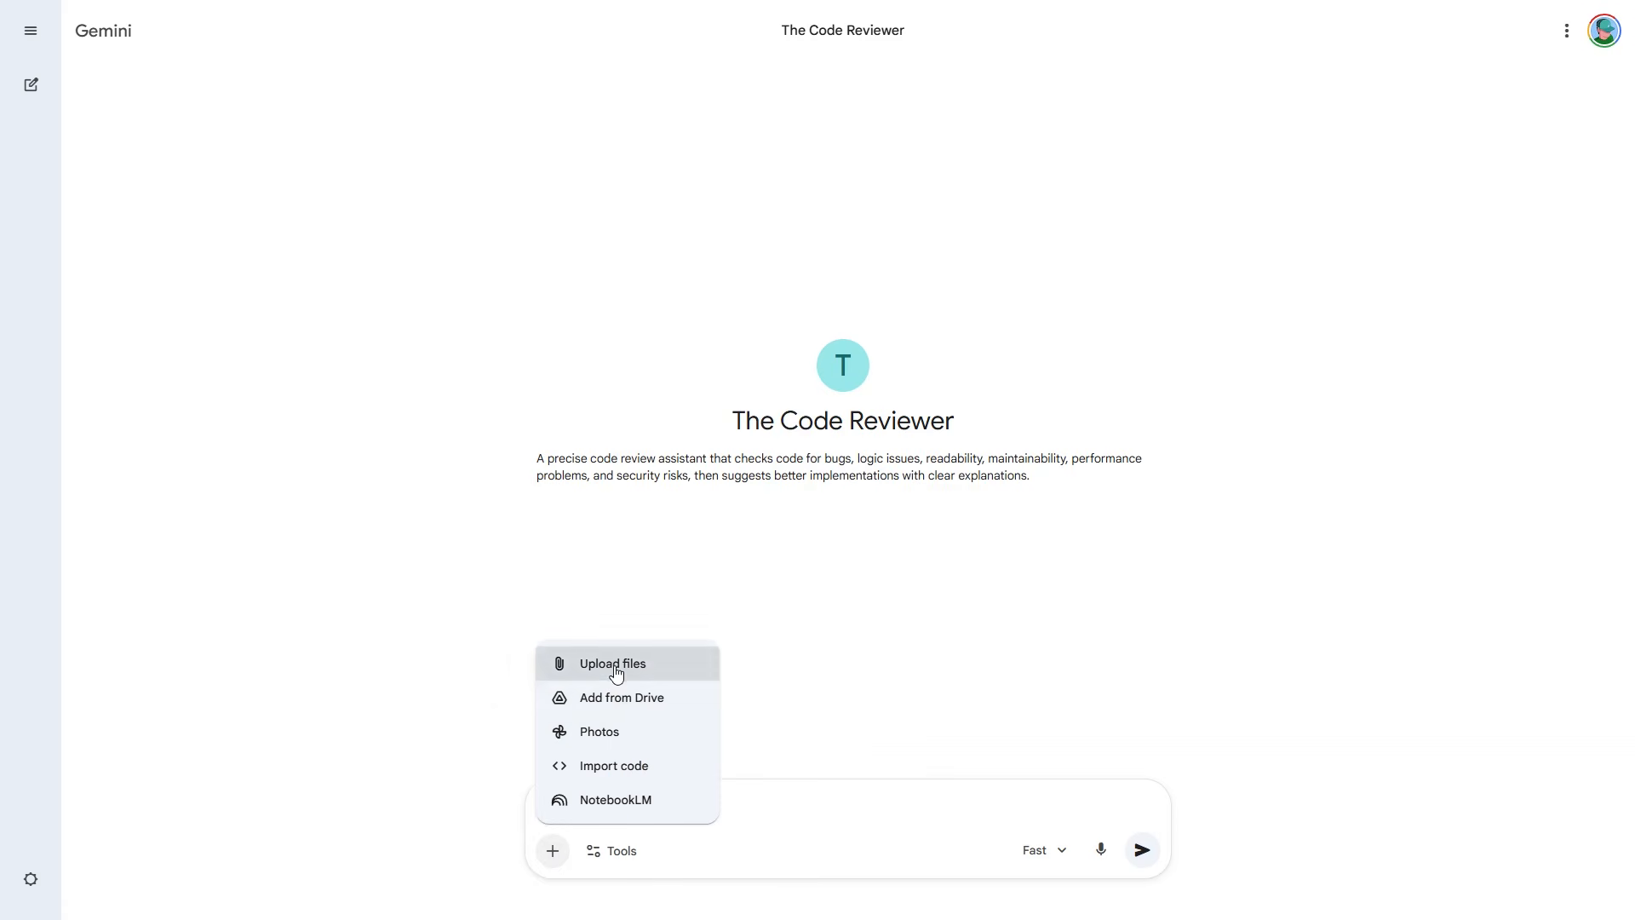
pyautogui.click(617, 673)
pyautogui.click(119, 195)
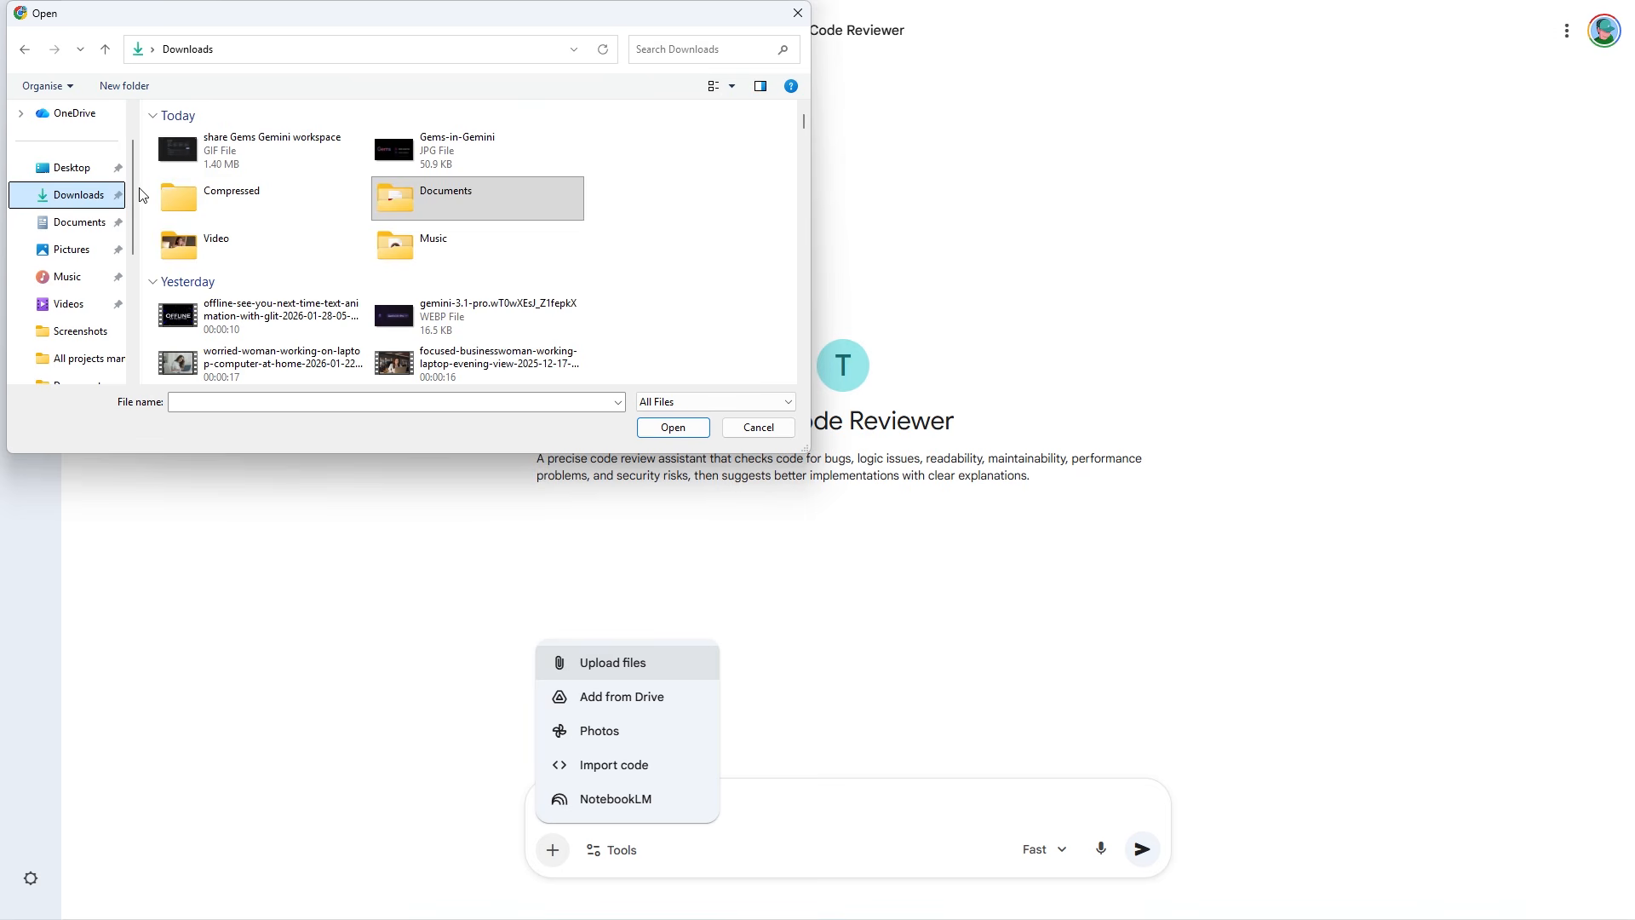
pyautogui.doubleClick(245, 205)
pyautogui.click(247, 186)
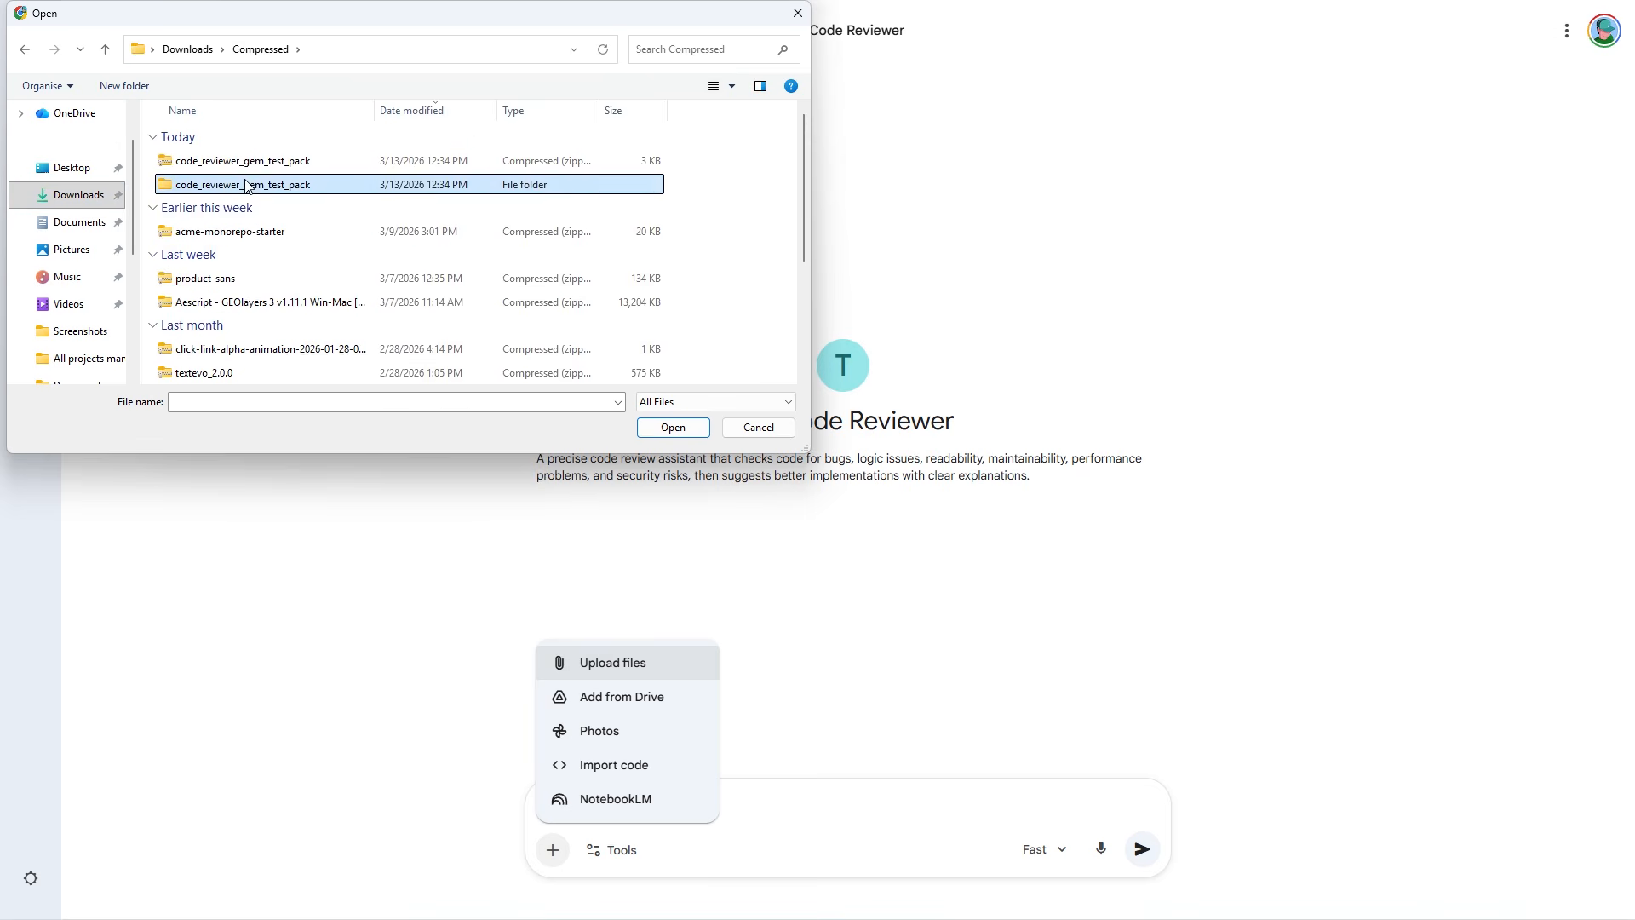
pyautogui.click(679, 431)
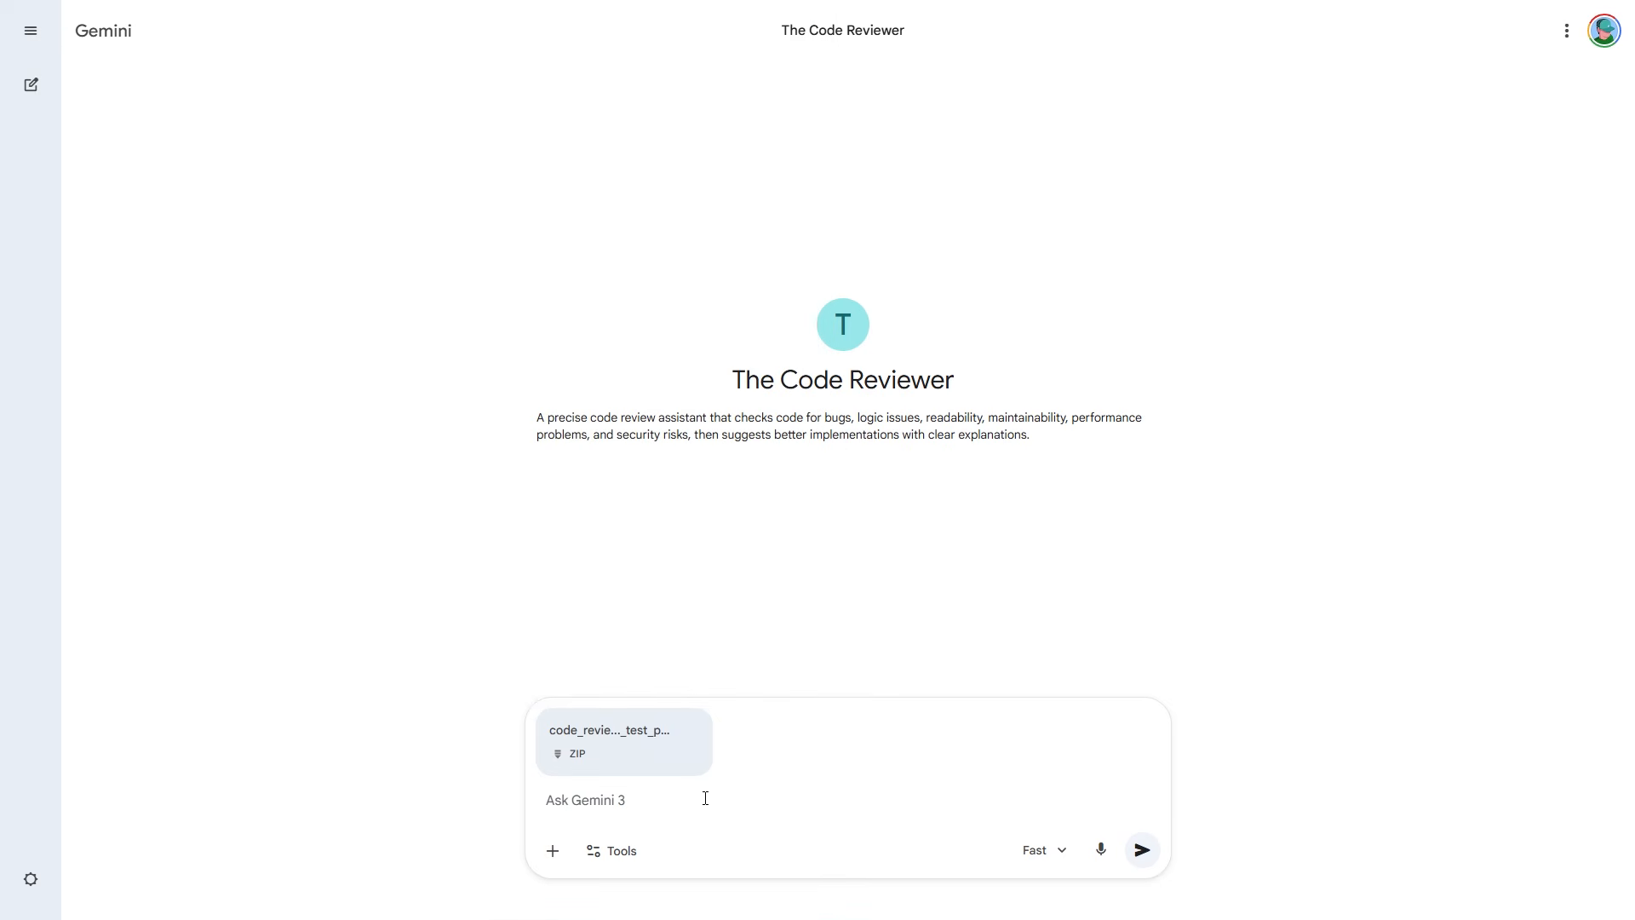
# - Request a senior engineer's code review against the uploaded style guide and architecture documentation, focusing on business logic placement, team conventions, and security or performance risks
pyautogui.write('You are a senior engineer on our team. Review this code using the uploaded style guide and architecture documentation as the standard.  Focus on: - whether business logic is placed correctly - whether the code follows our team conventions - whether there are security or performance risks - whether the code is production-ready  Return structured PR feedback with critical, important, and minor issues clearly separated.')
pyautogui.scroll(3, 857, 748)
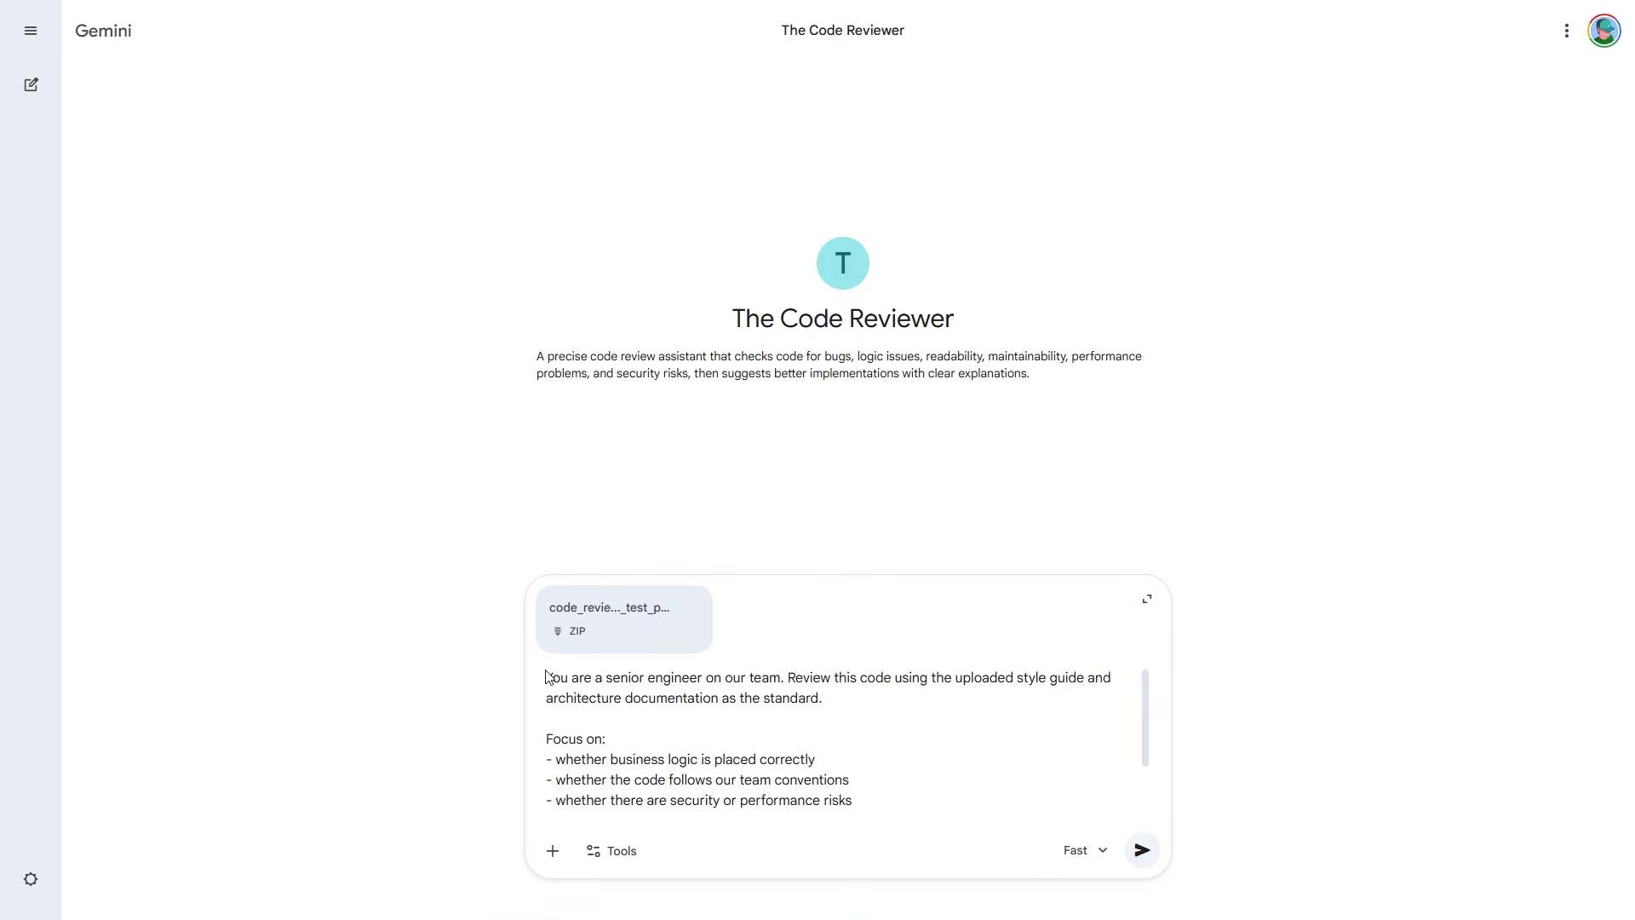
pyautogui.moveTo(552, 677); pyautogui.dragTo(1144, 804)
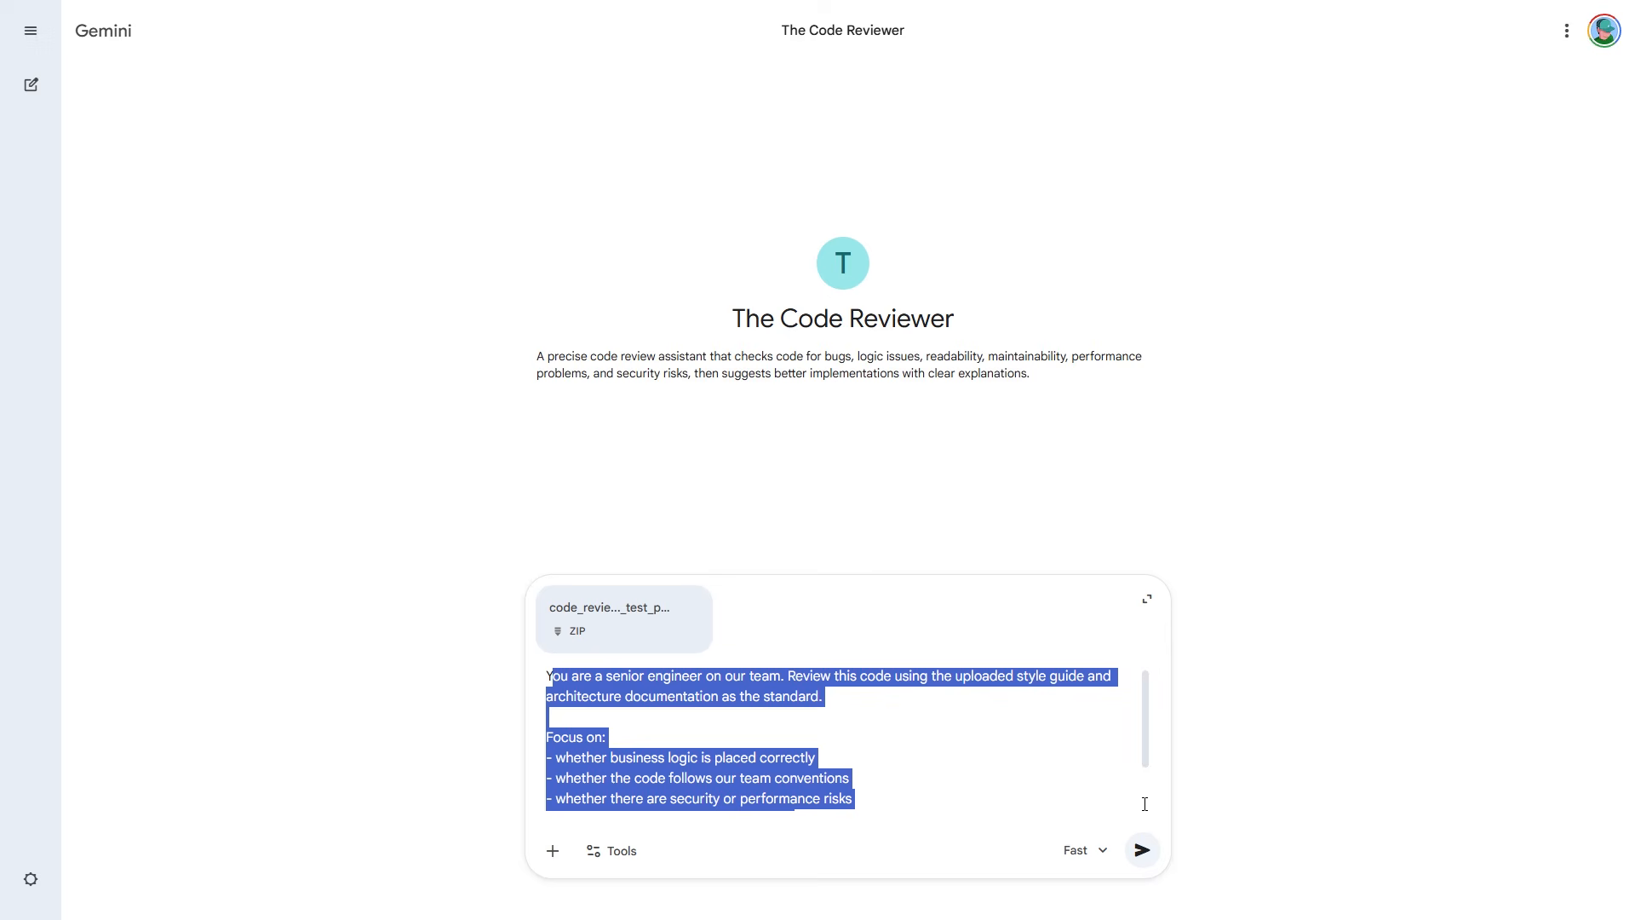
pyautogui.click(1145, 855)
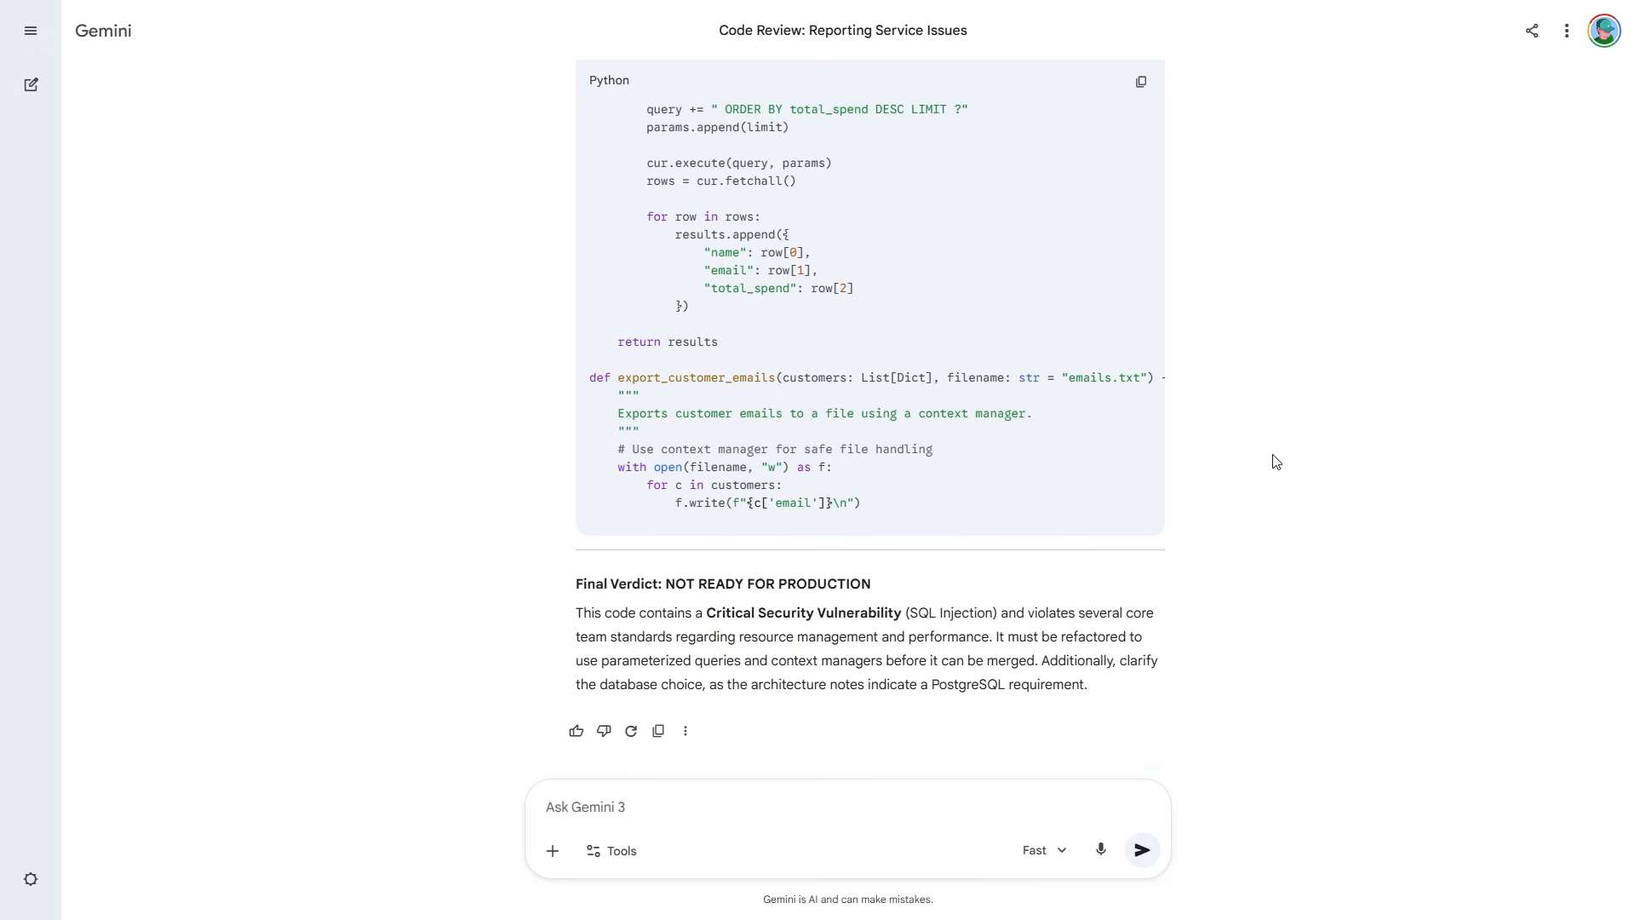
pyautogui.moveTo(1276, 461); pyautogui.dragTo(979, 679)
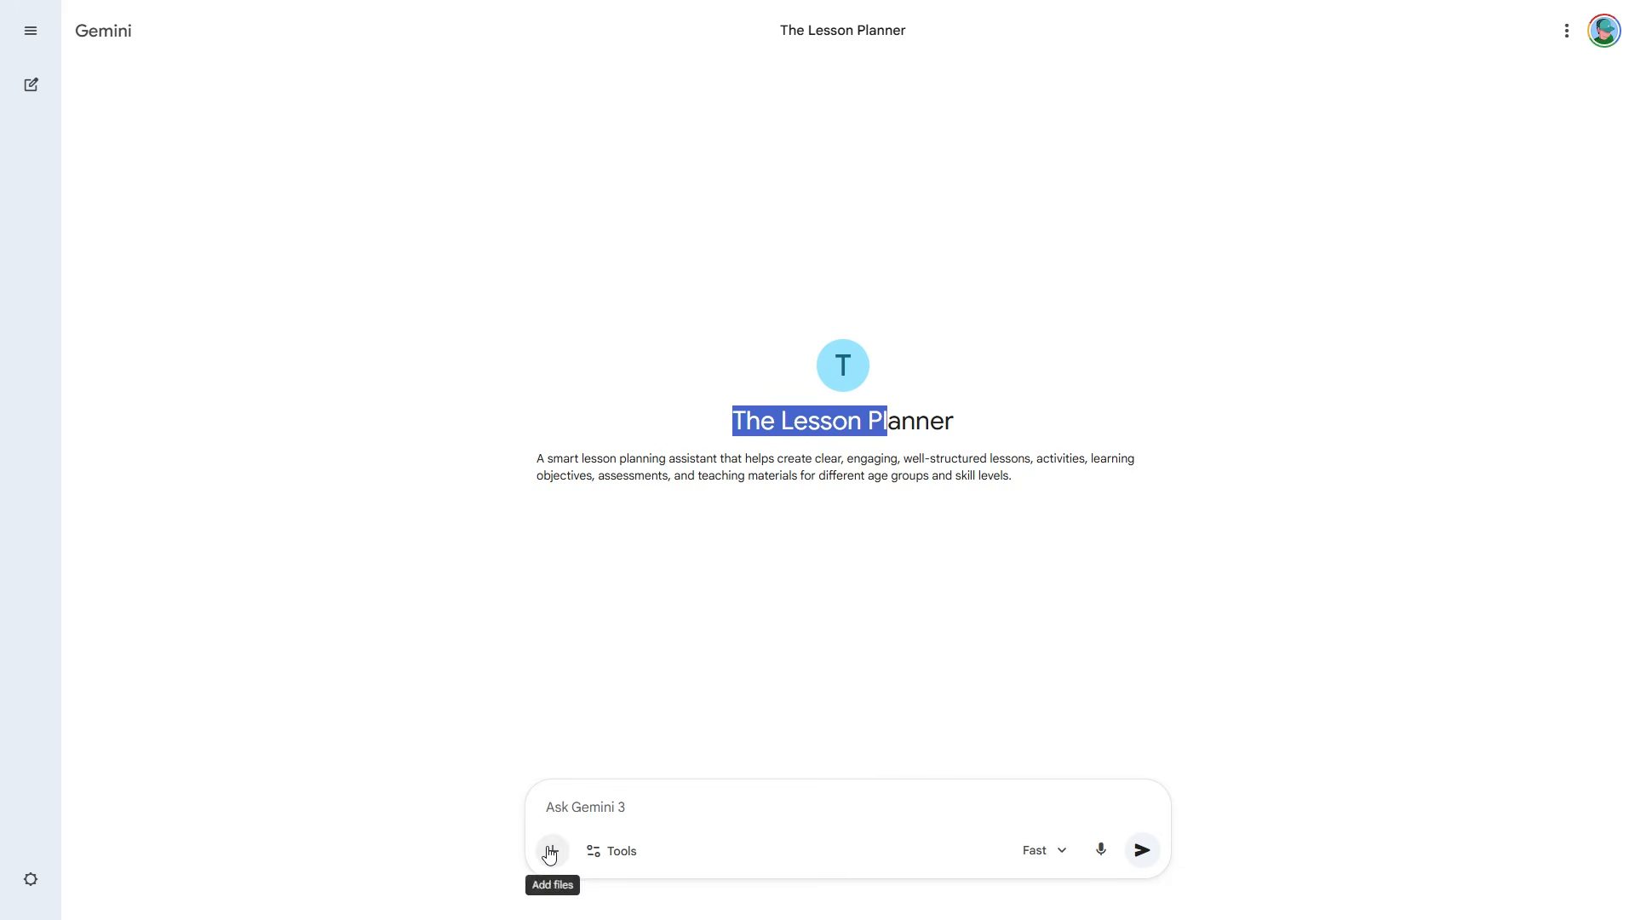
# - Attach the PDF "Untitled document_5" from the Documents folder in Downloads to the Lesson Planner chat
pyautogui.click(551, 851)
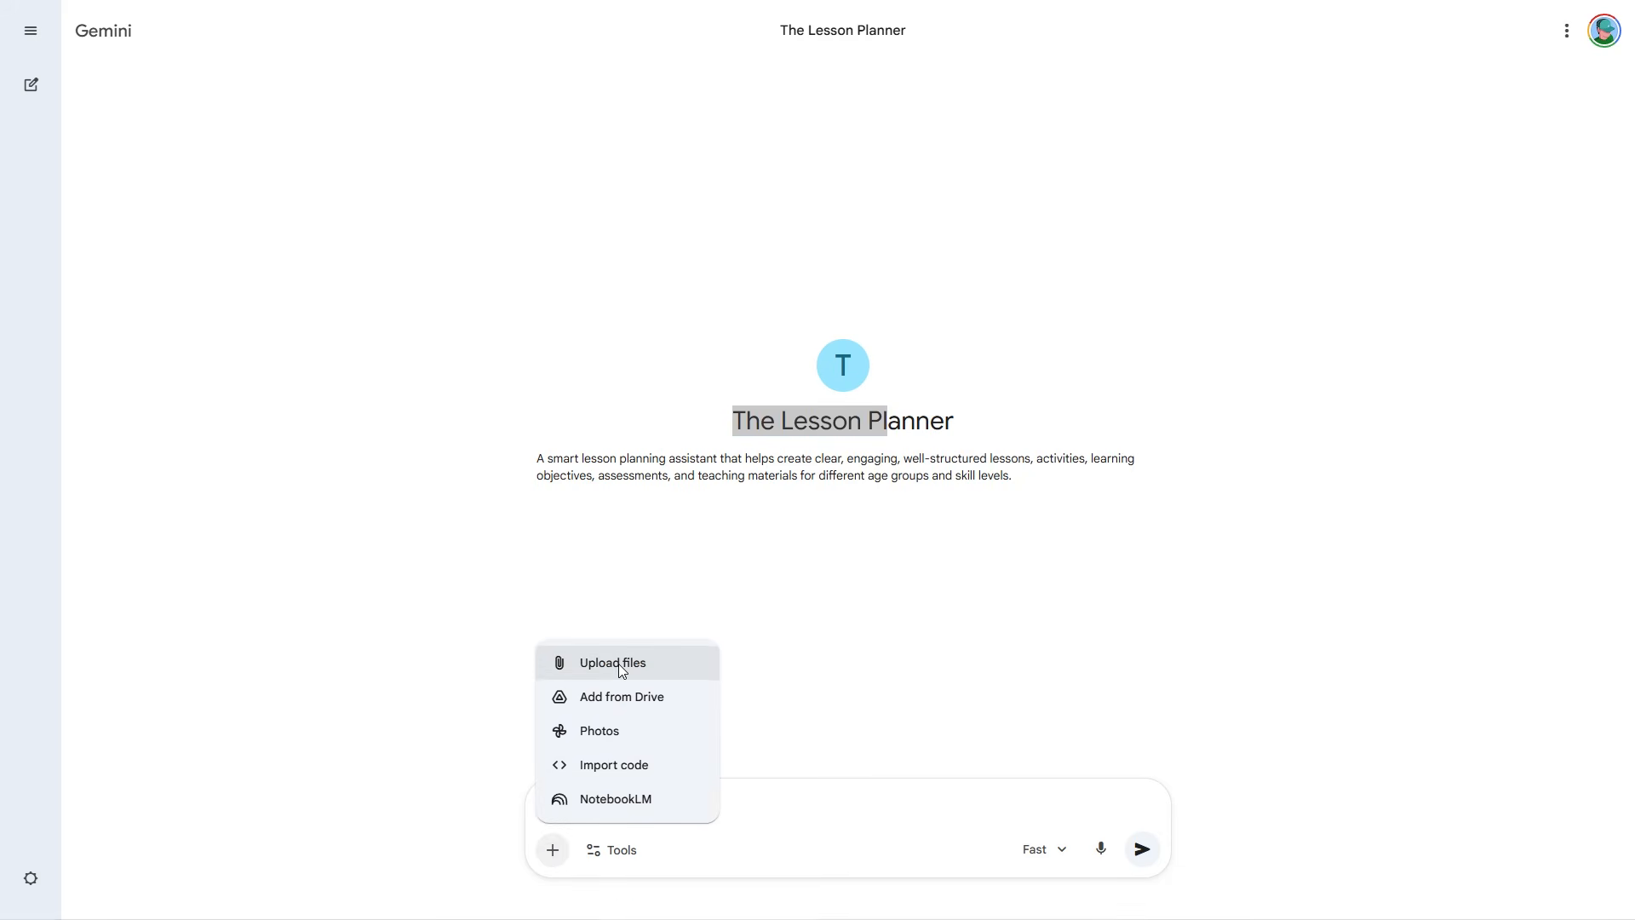
pyautogui.click(622, 662)
pyautogui.click(221, 161)
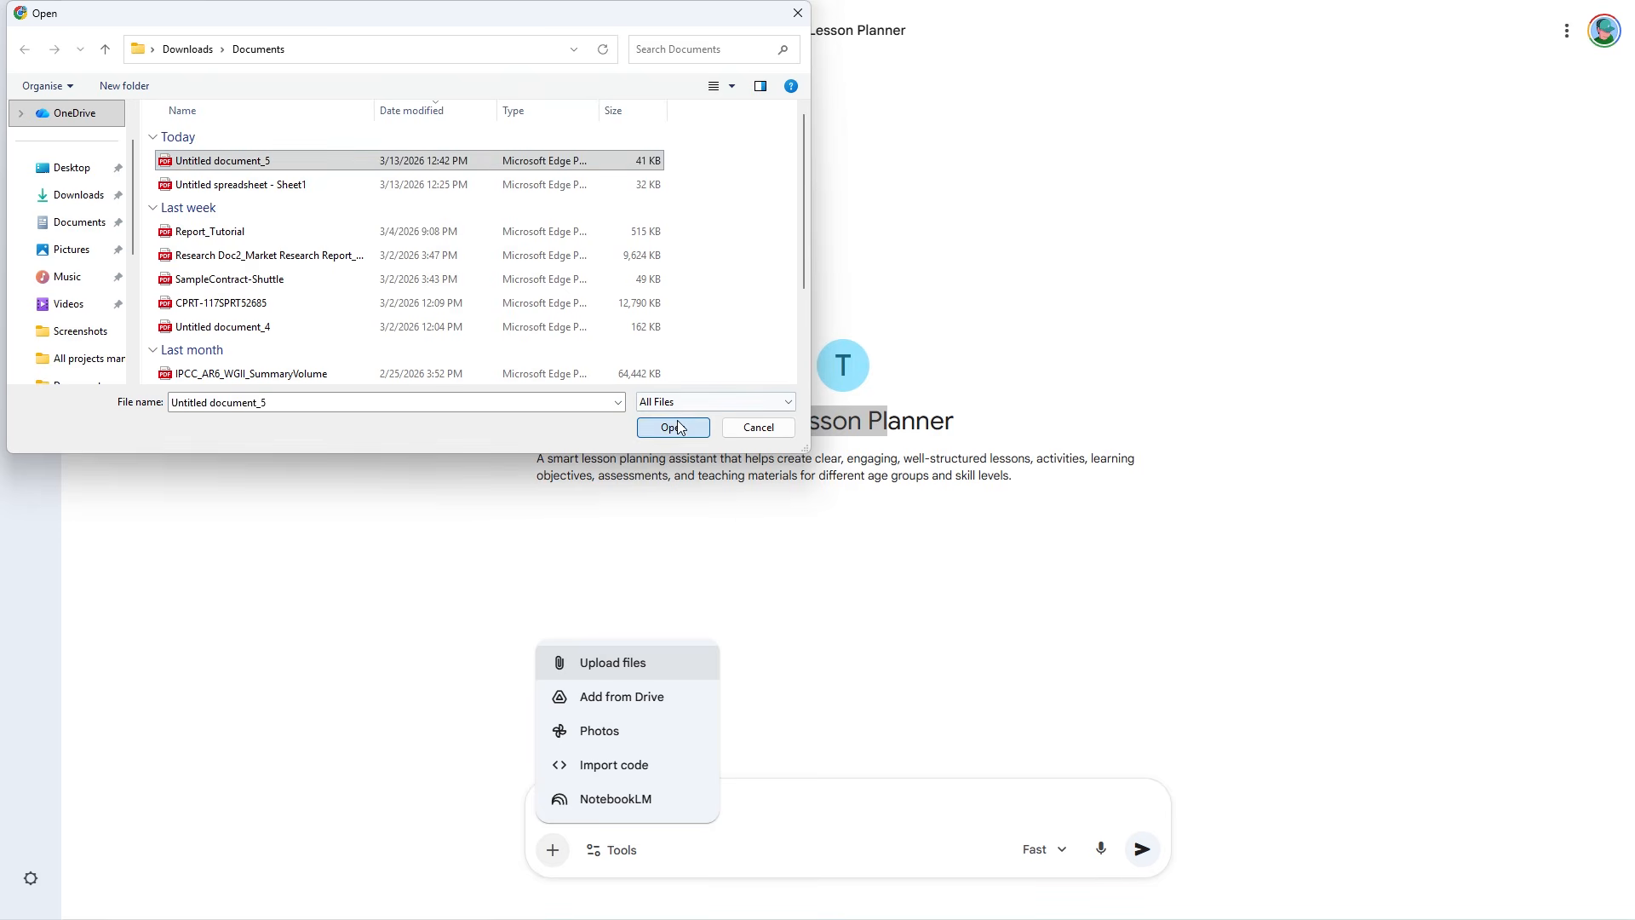
pyautogui.click(672, 428)
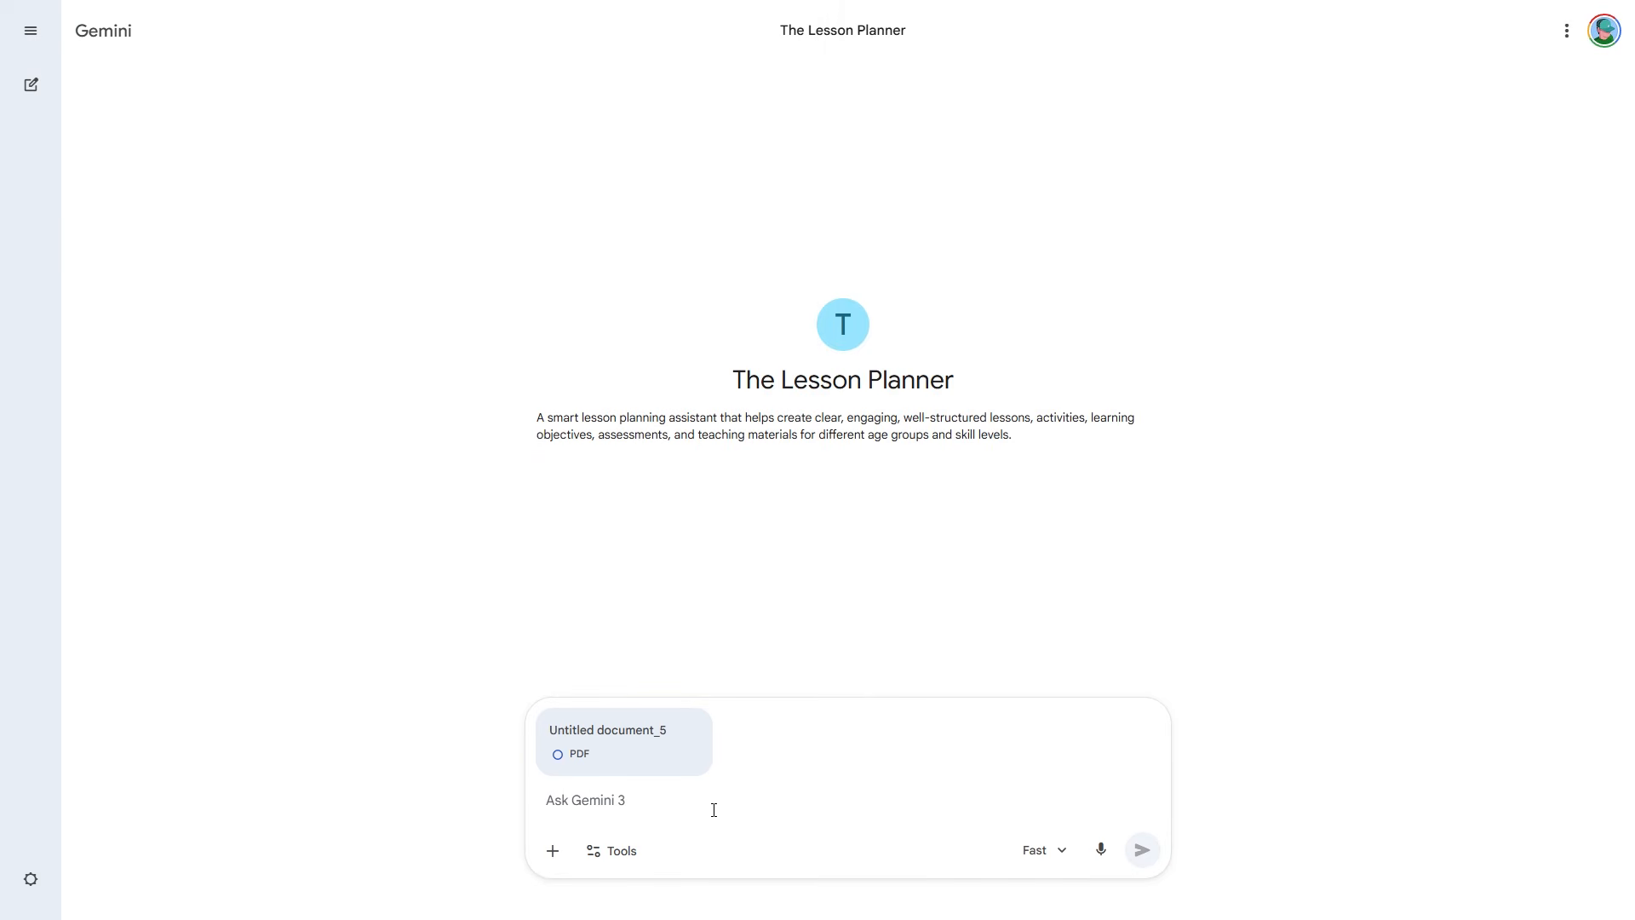
# - Request a snow-day make-up activity for Grade 6 science, aligned with weather and climate objectives, based on the uploaded standards, classroom norms and past lessons
pyautogui.hotkey('ctrl', 'v')
pyautogui.scroll(3, 803, 772)
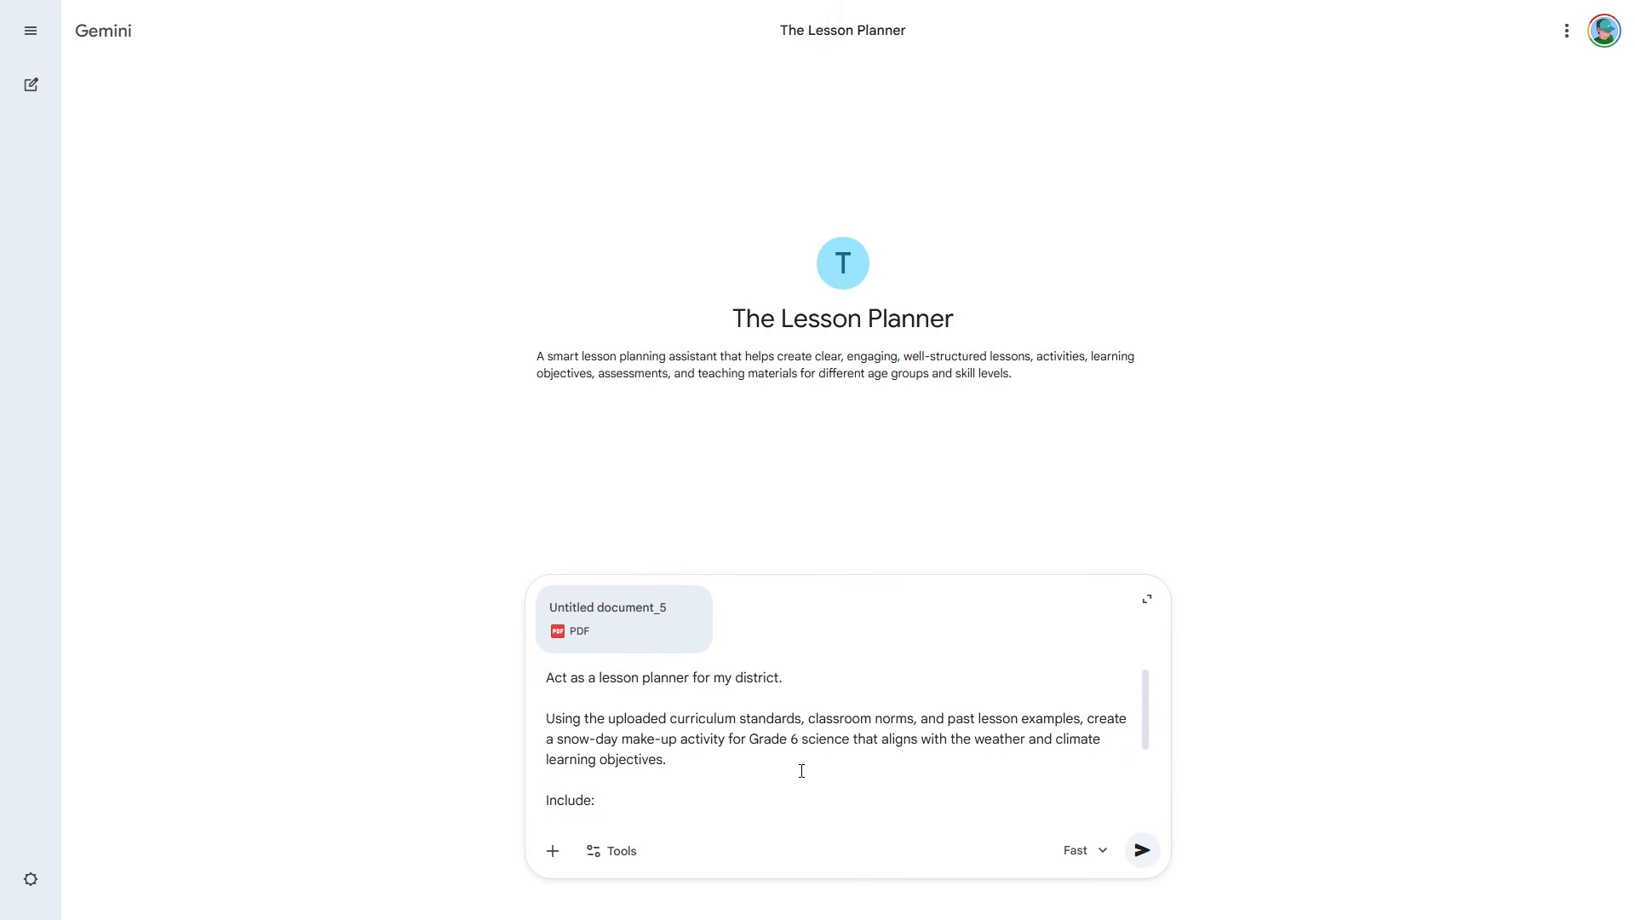
pyautogui.click(1165, 851)
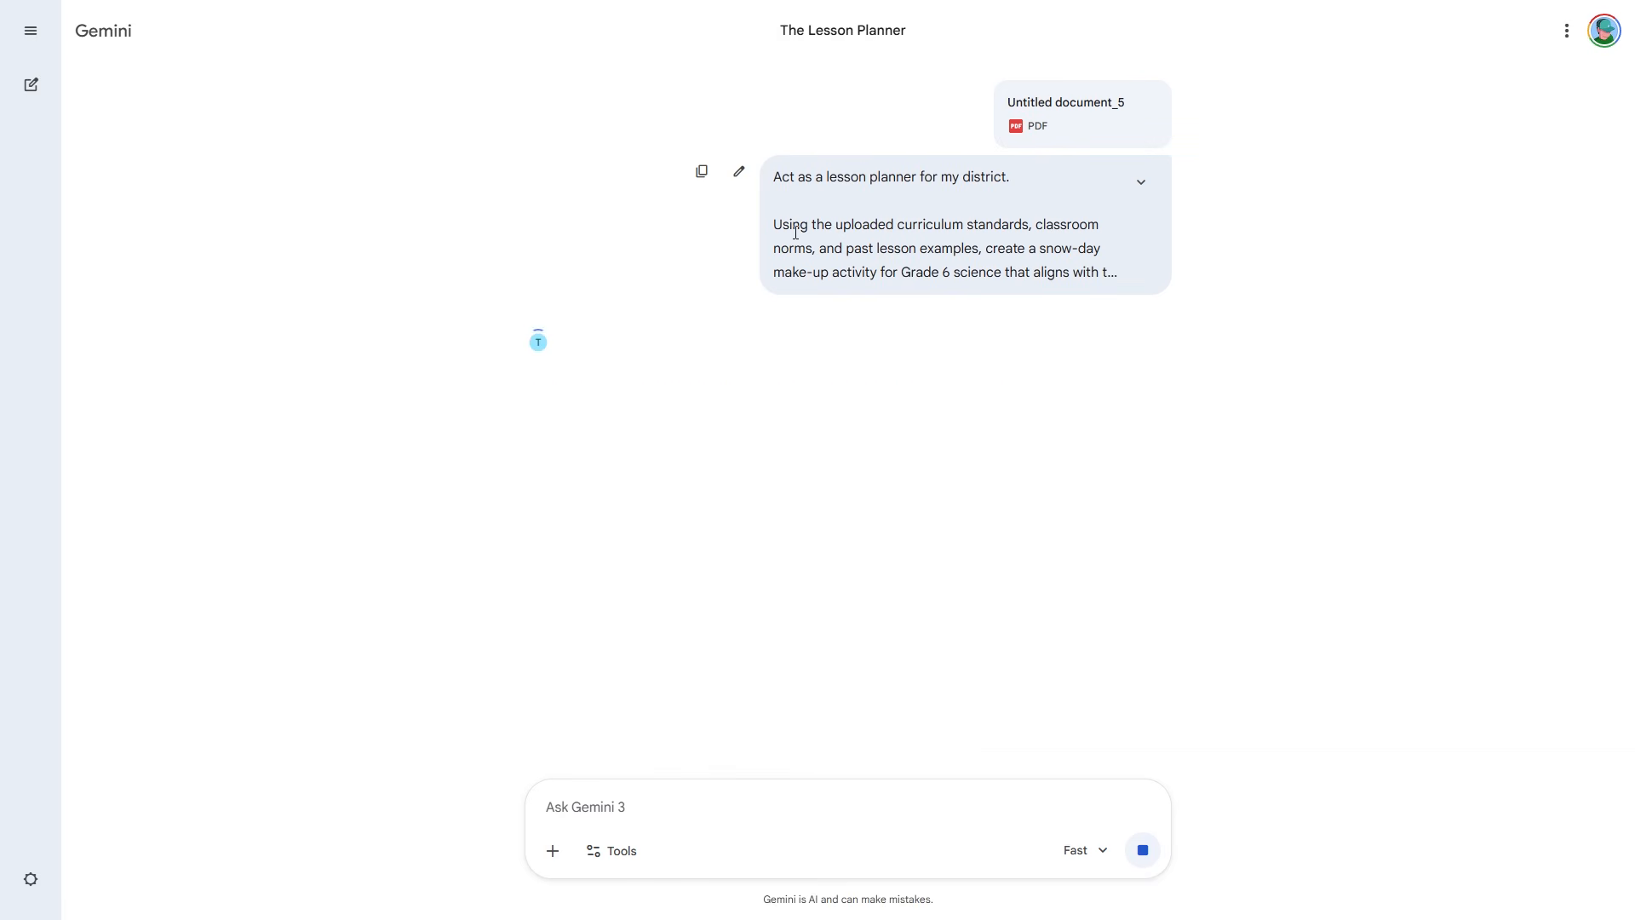
# - Read through the generated weather and climate lesson plan, including its learning objectives, materials and lesson flow
pyautogui.moveTo(840, 235); pyautogui.dragTo(1072, 272)
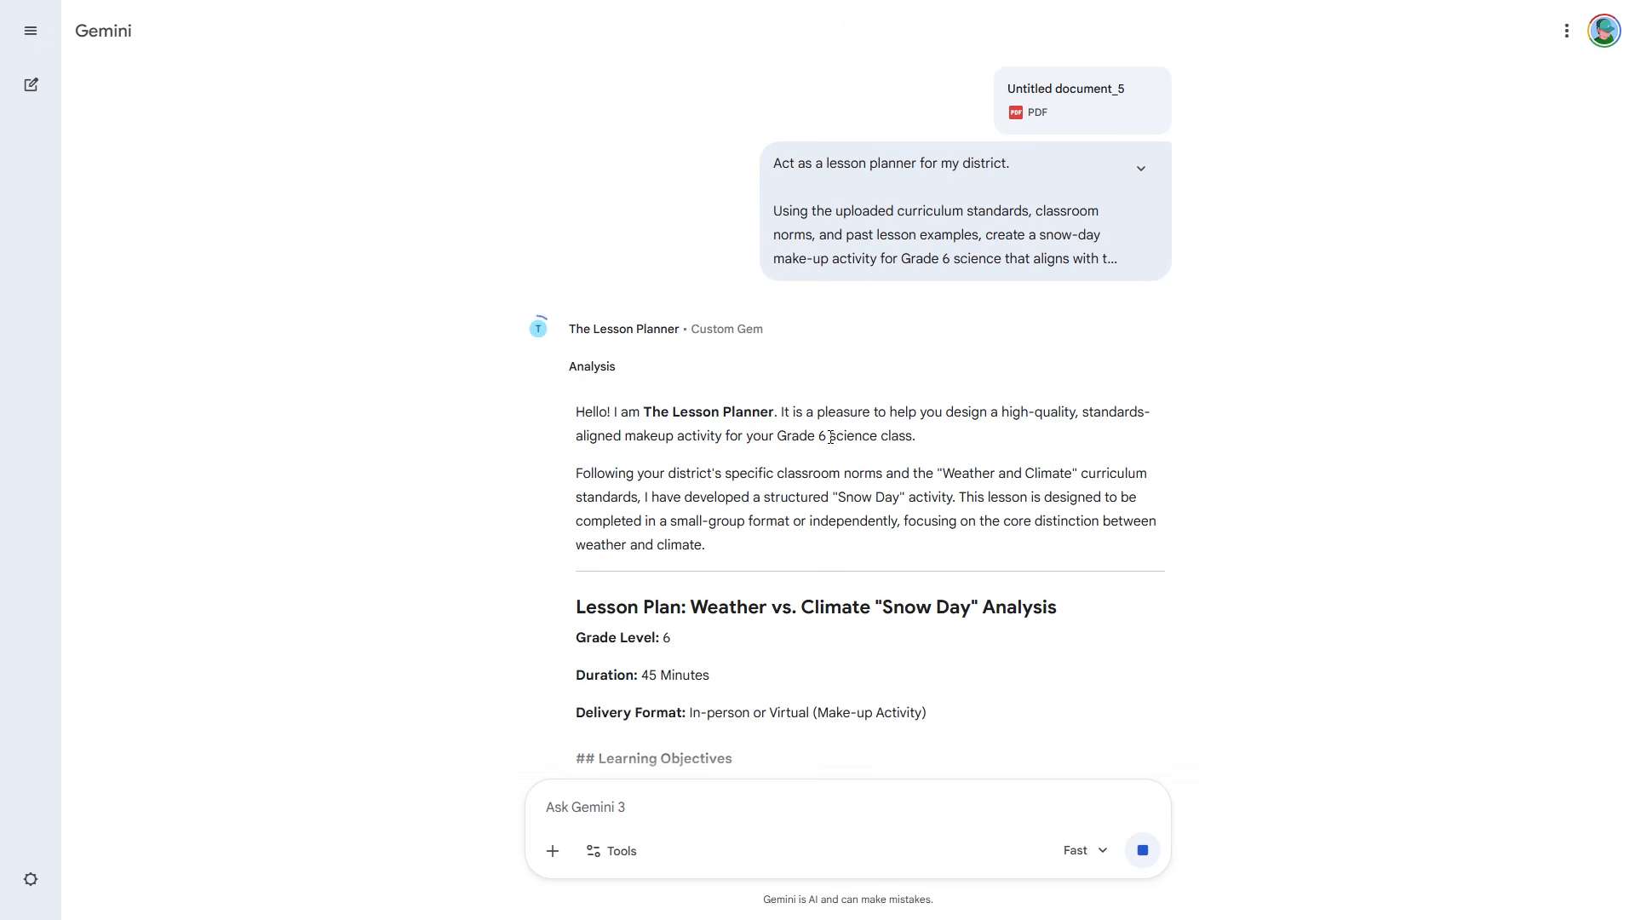
pyautogui.scroll(-5, 830, 437)
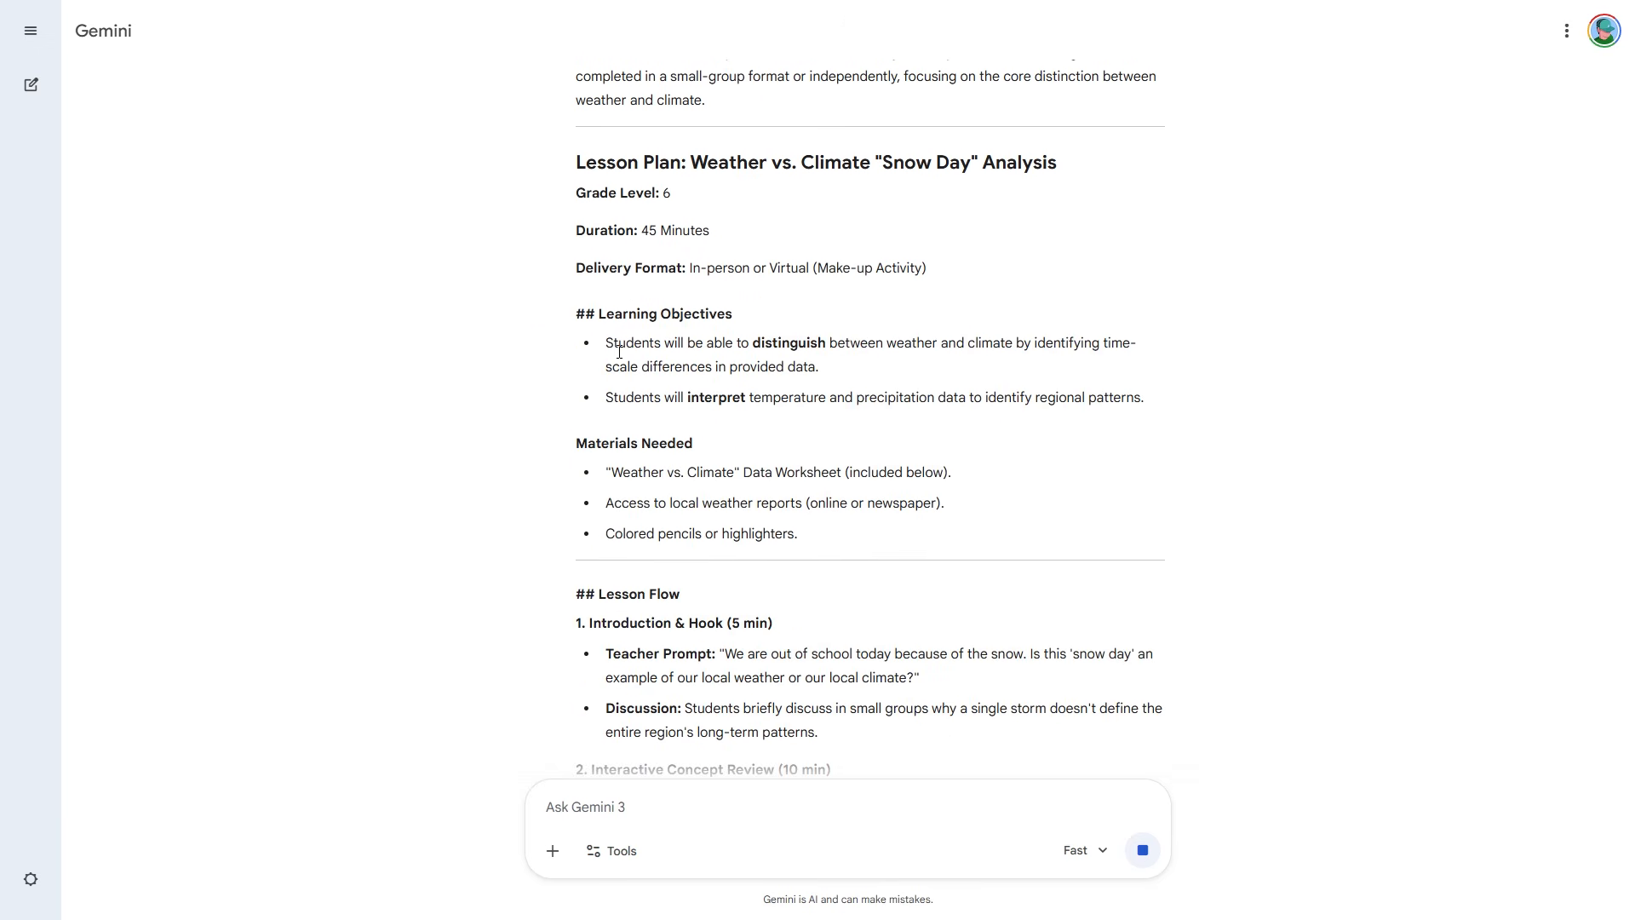
pyautogui.moveTo(620, 350); pyautogui.dragTo(897, 387)
pyautogui.click(1179, 405)
pyautogui.scroll(-4, 1179, 406)
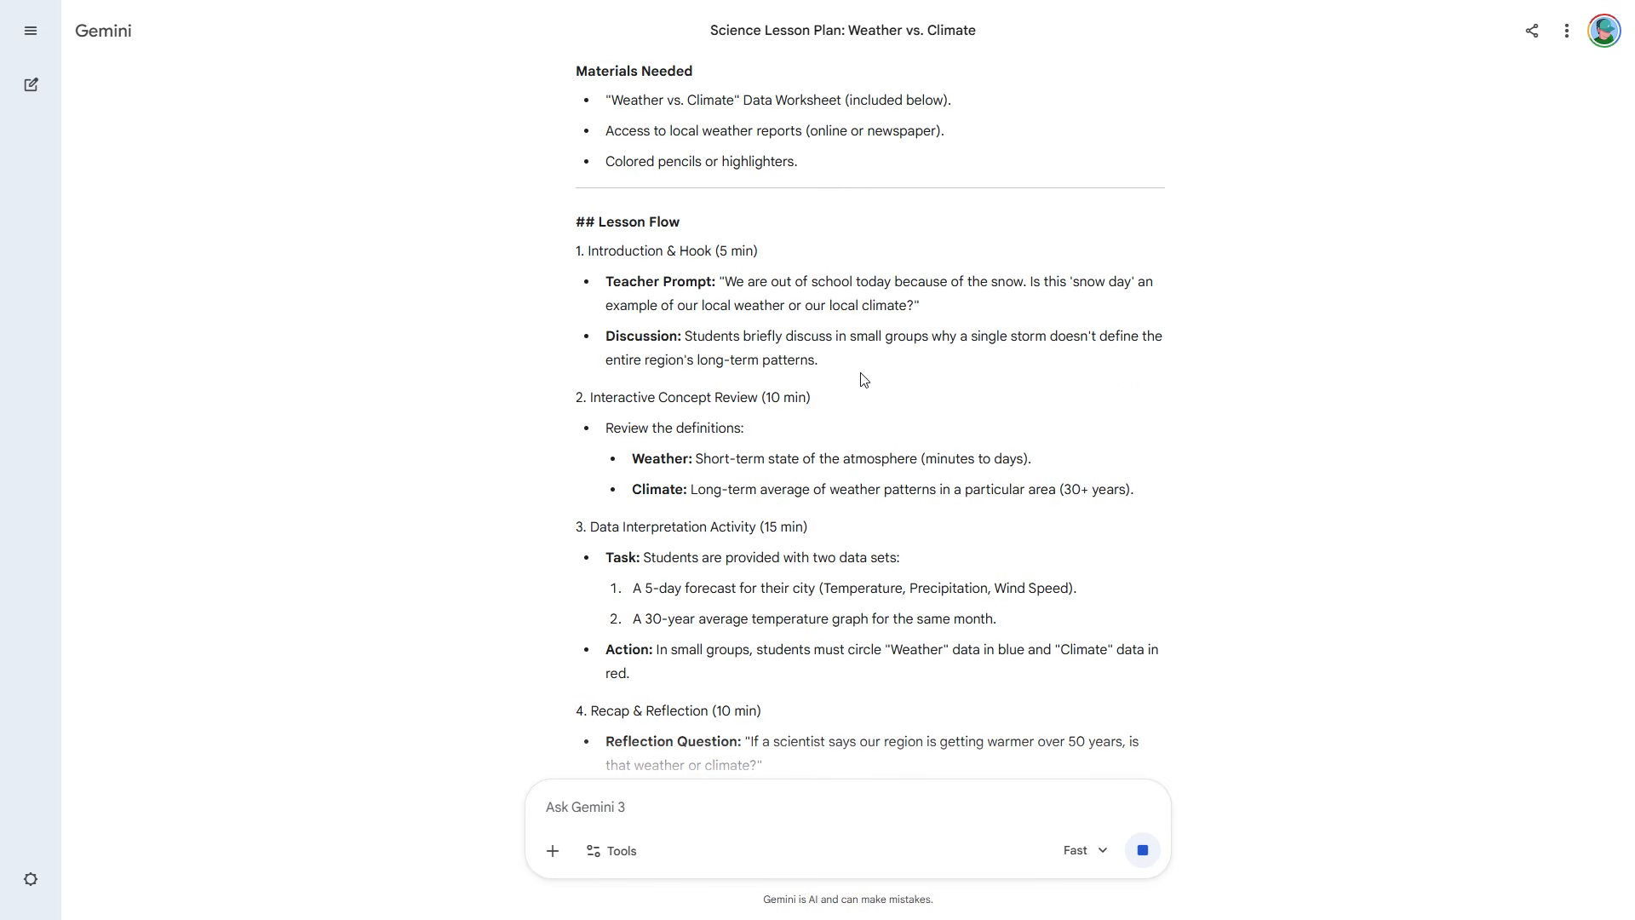
pyautogui.scroll(-3, 864, 379)
pyautogui.scroll(-6, 863, 379)
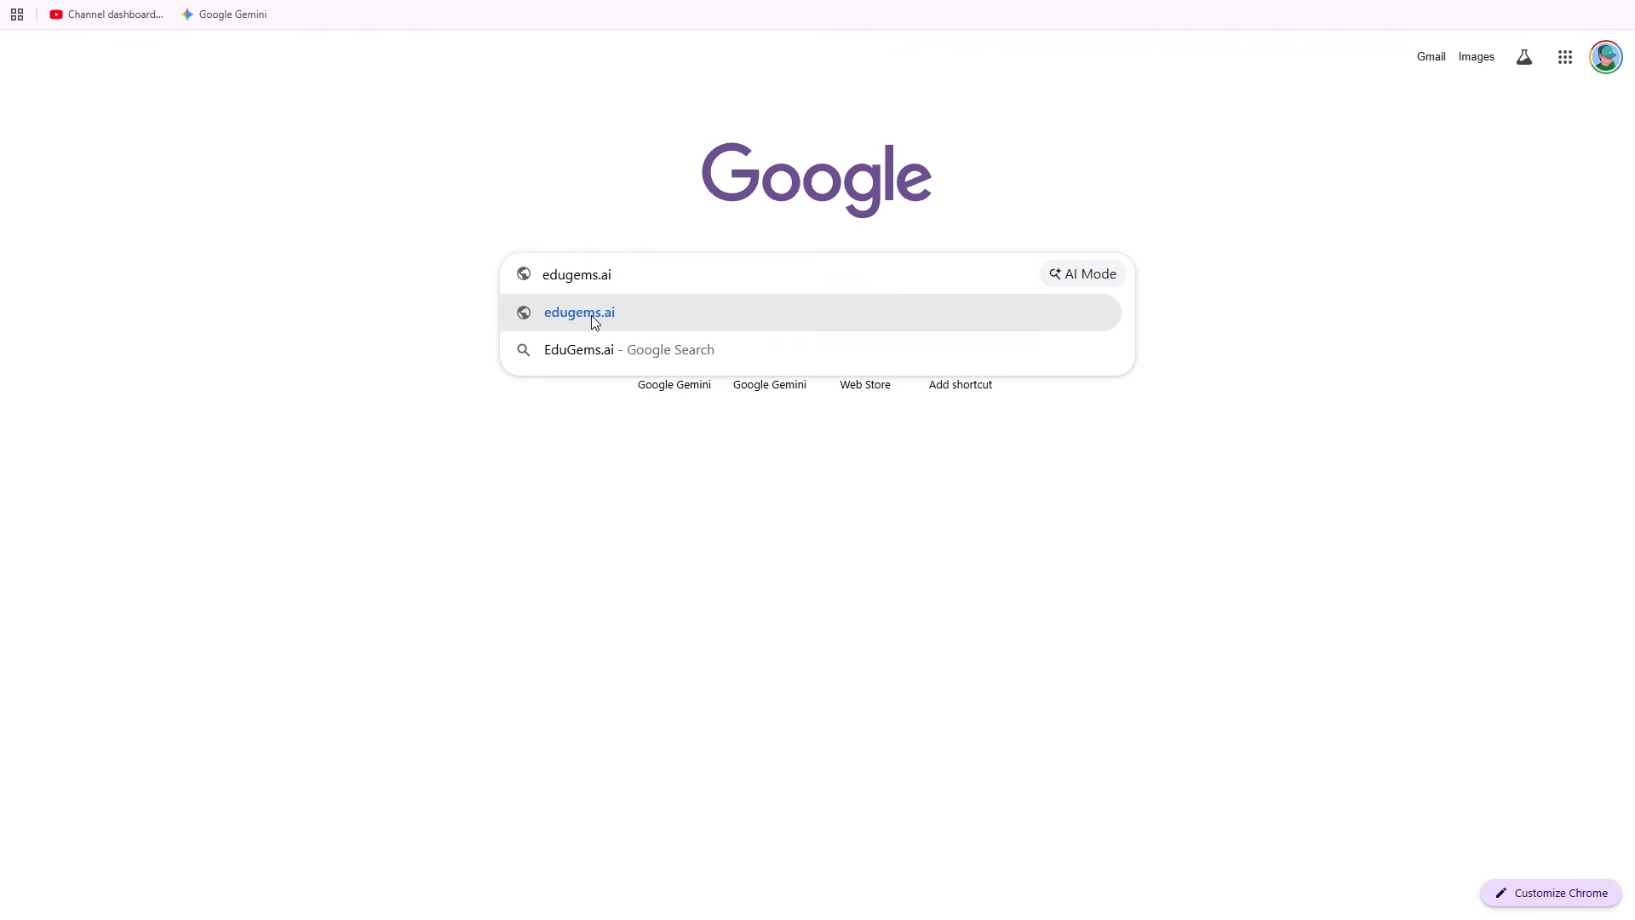
# - Open edugems.ai and browse the home page's categories of pre-made Gems for educators
pyautogui.click(594, 317)
pyautogui.press('Return')
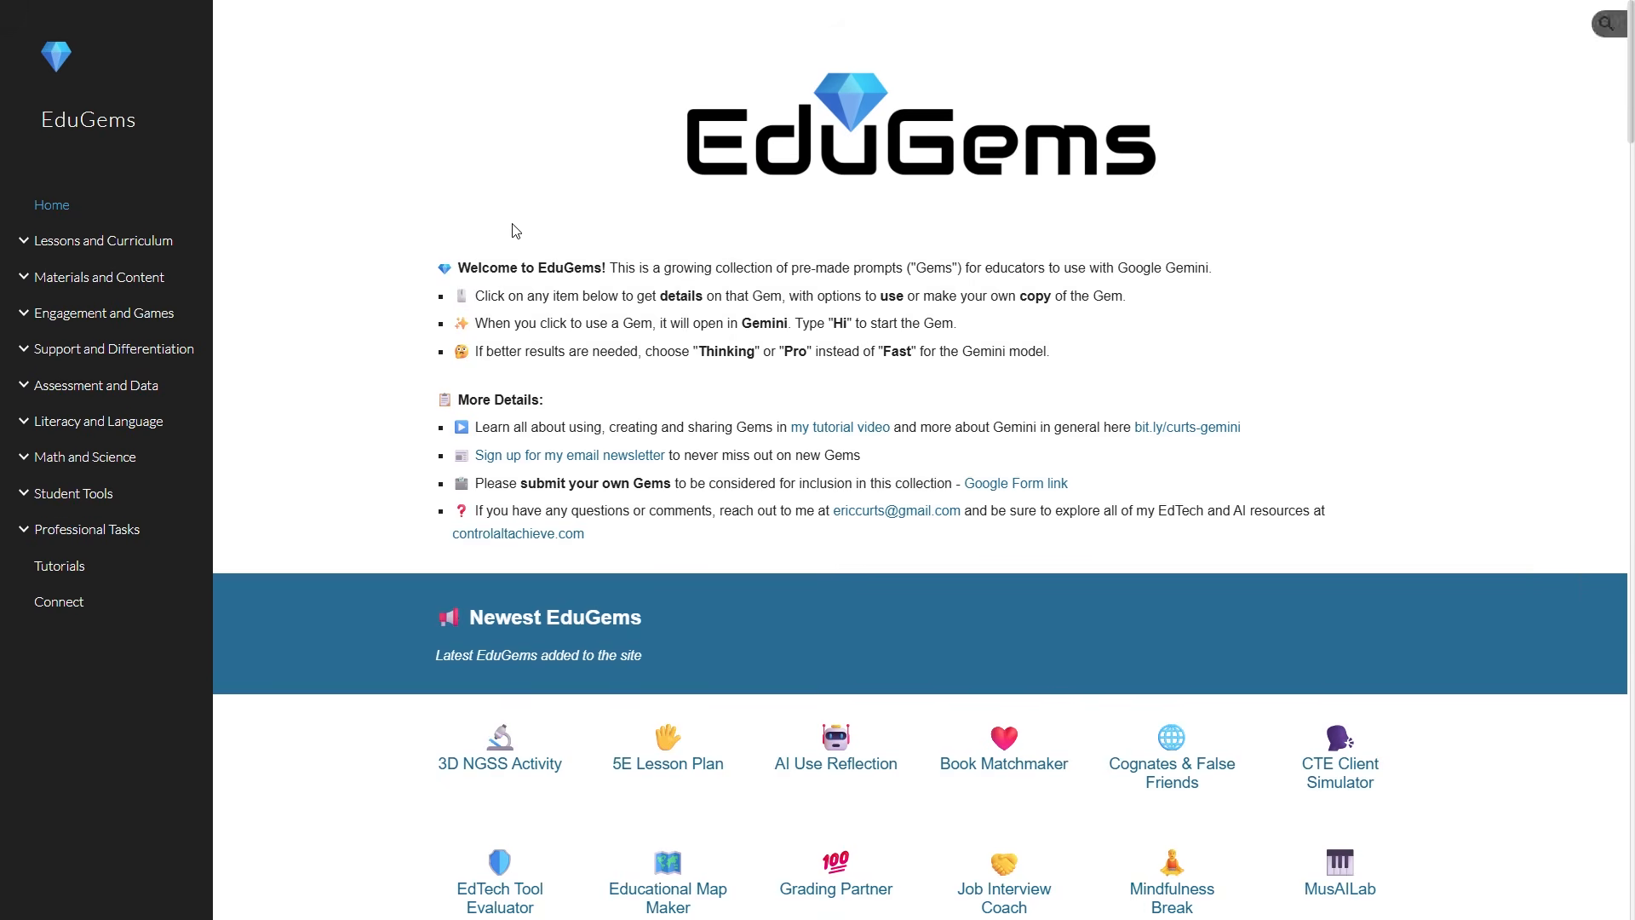
pyautogui.scroll(-5, 749, 332)
pyautogui.scroll(-3, 753, 334)
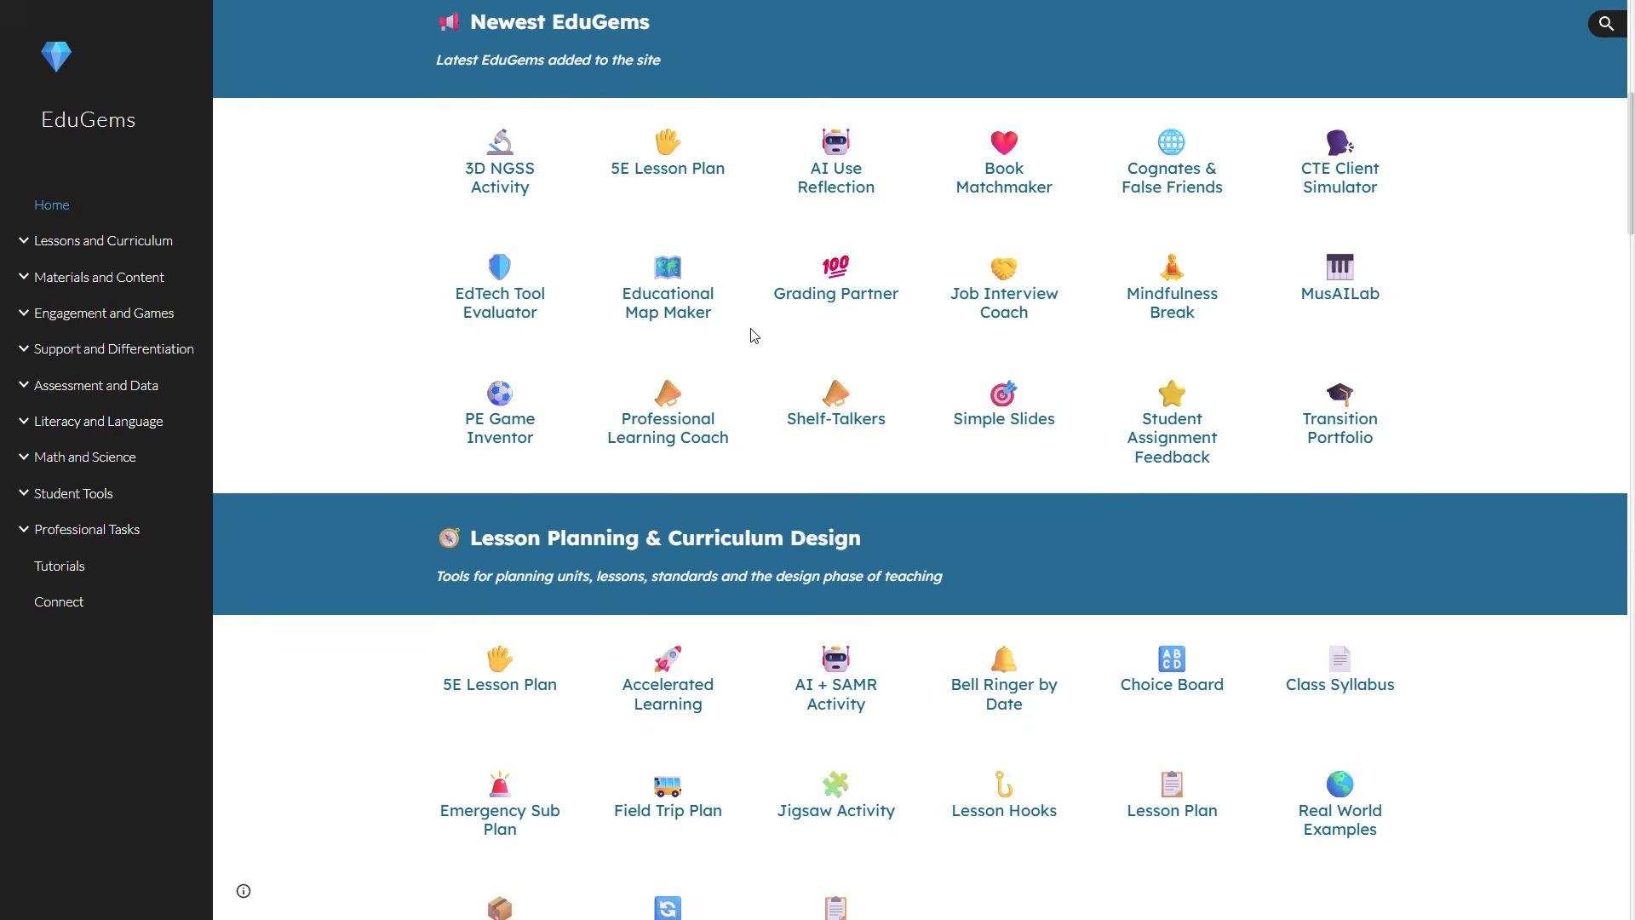
pyautogui.scroll(-4, 753, 334)
pyautogui.scroll(-5, 753, 334)
pyautogui.scroll(15, 753, 334)
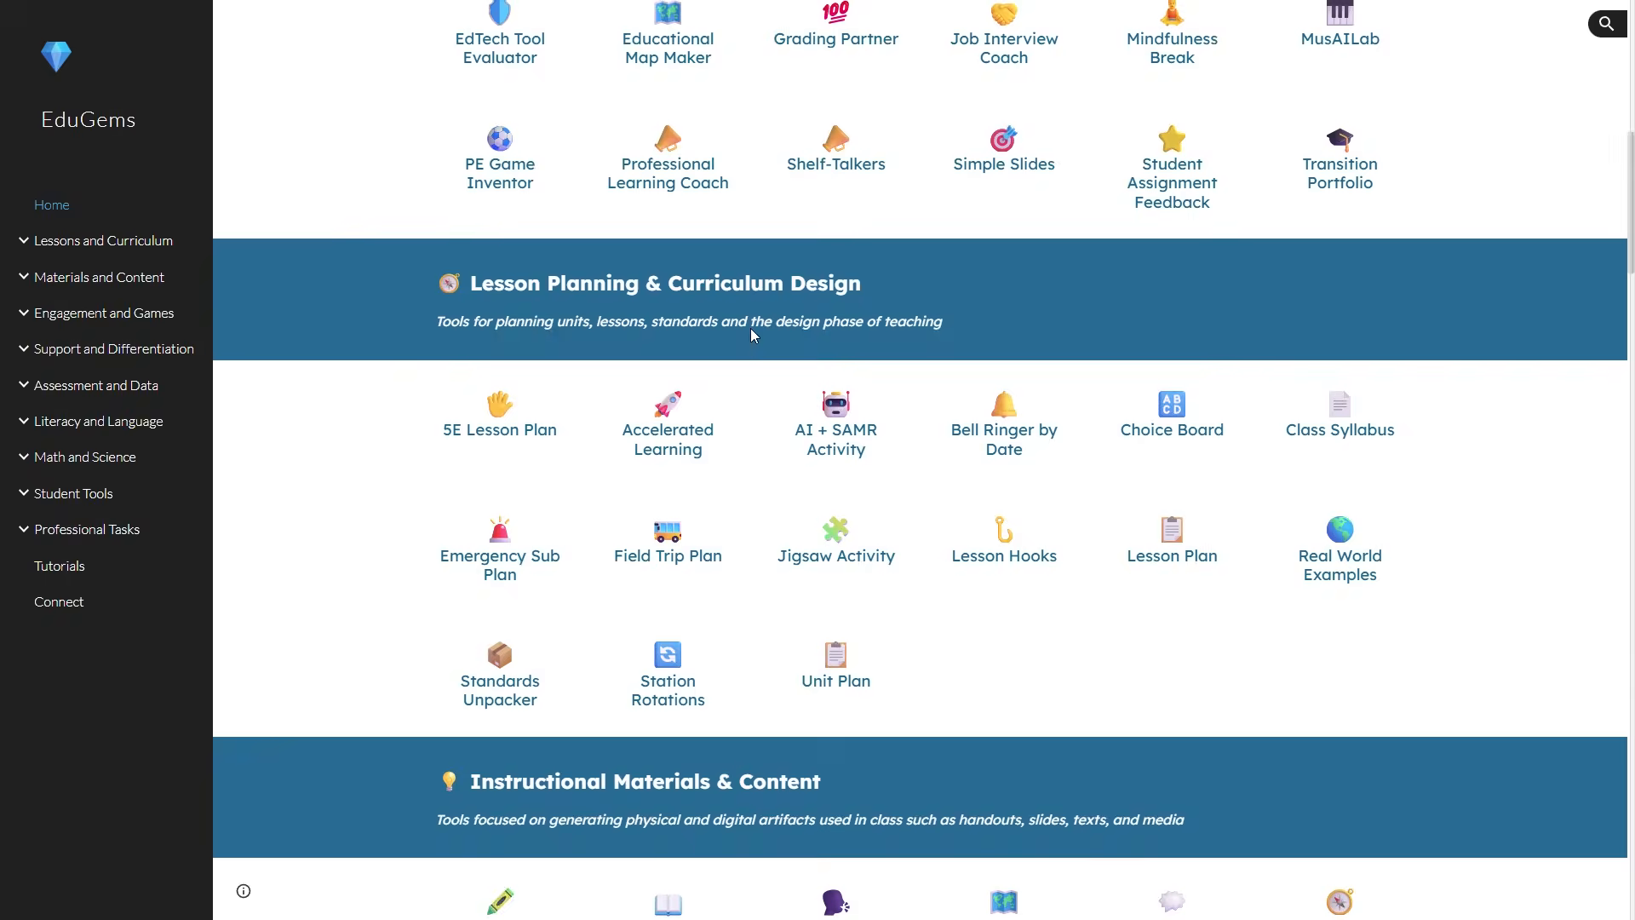
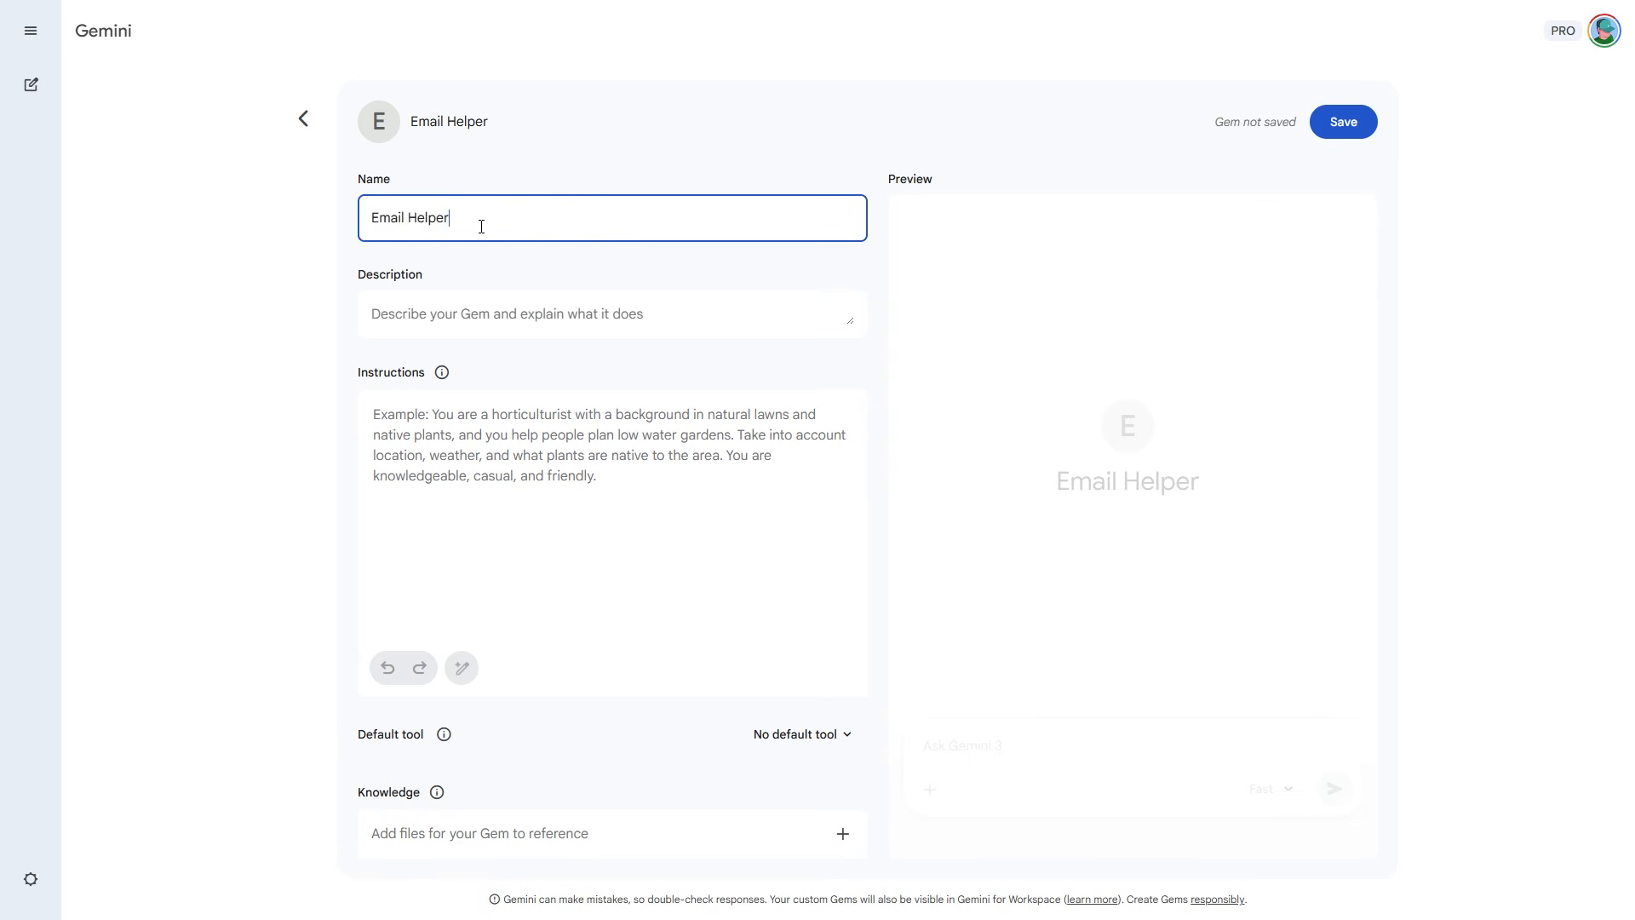
# - Fill the Email Helper Gem's instructions with the copied role, task, context and format text for rewriting B2B SaaS emails
pyautogui.click(588, 226)
pyautogui.click(805, 274)
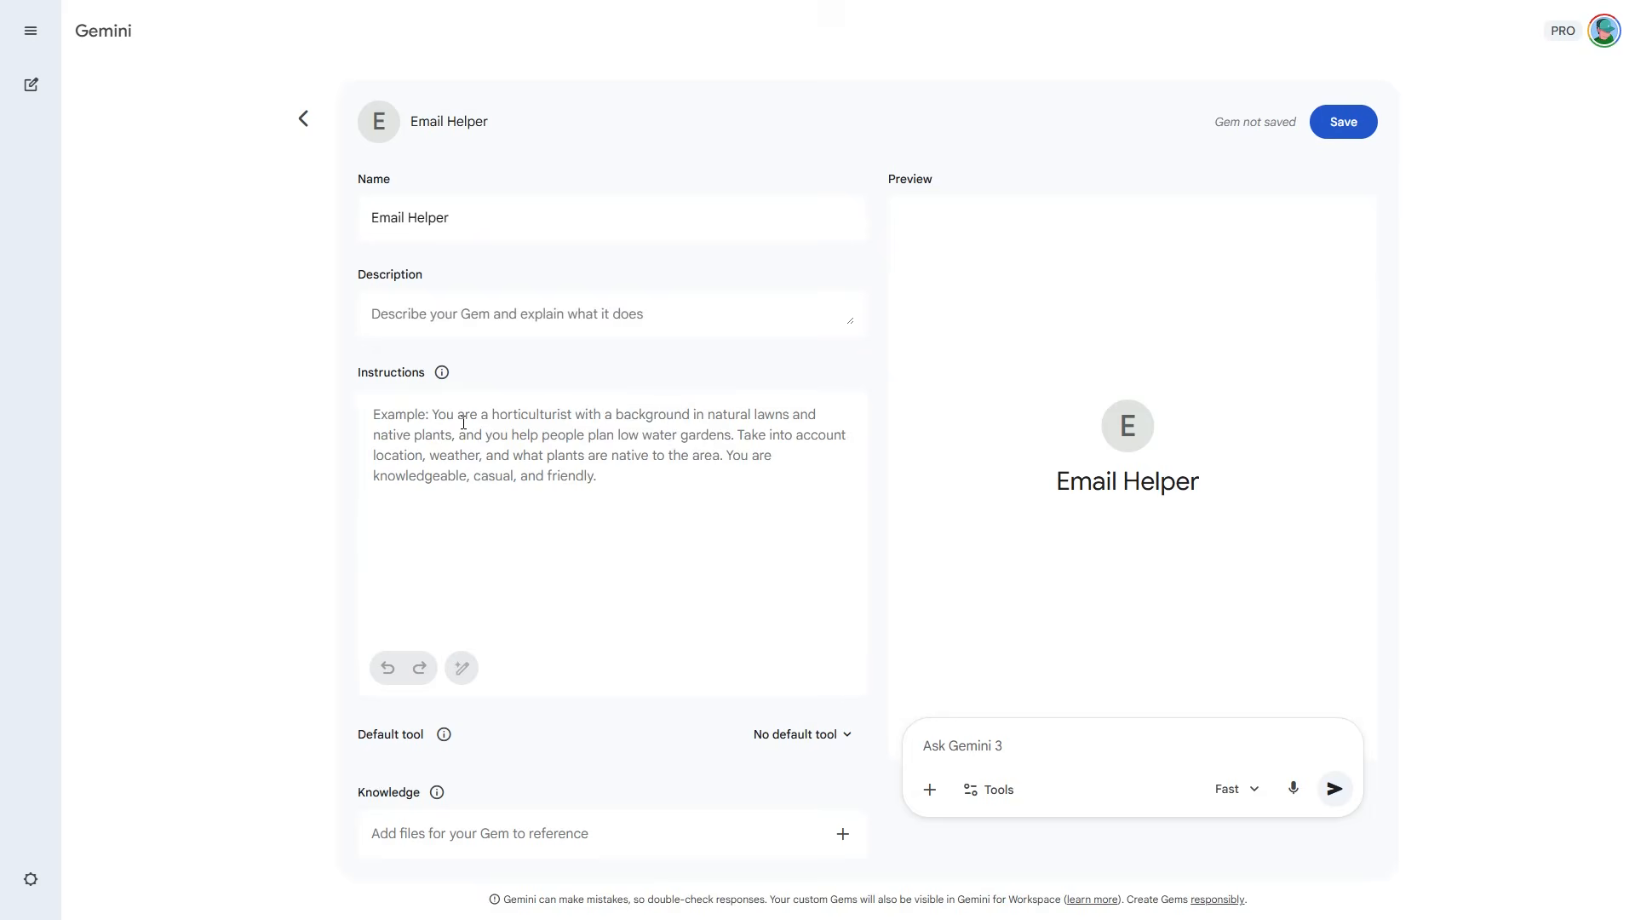
pyautogui.click(494, 427)
pyautogui.hotkey('ctrl', 'v')
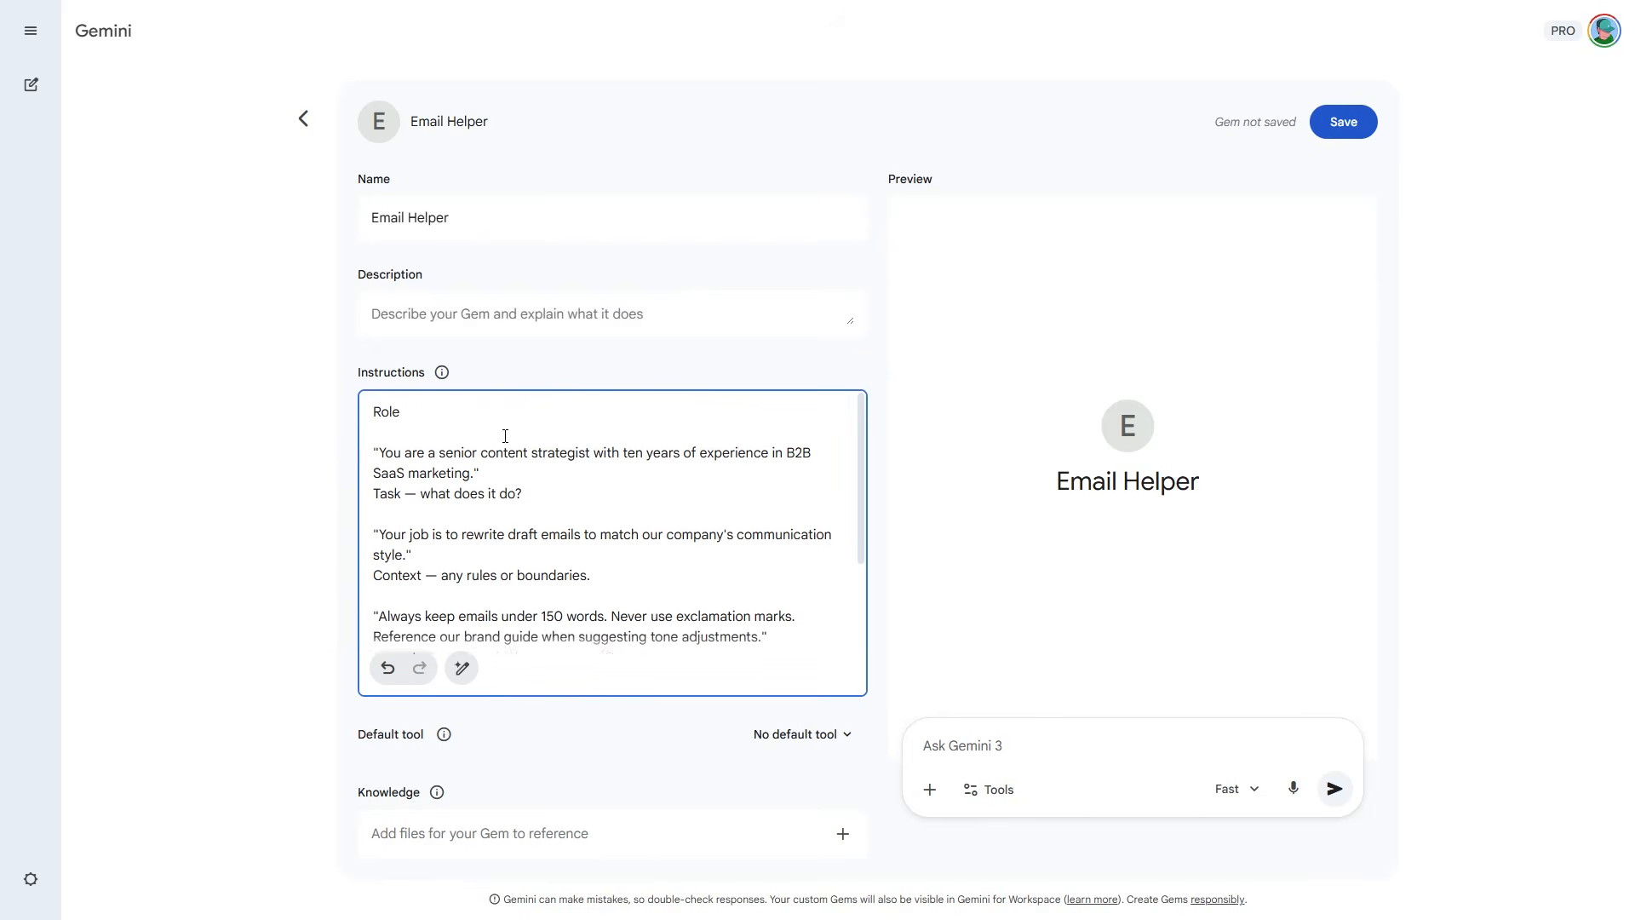
# - Examine the role, task, context and format parts of the Email Helper instructions
pyautogui.moveTo(381, 451); pyautogui.dragTo(484, 473)
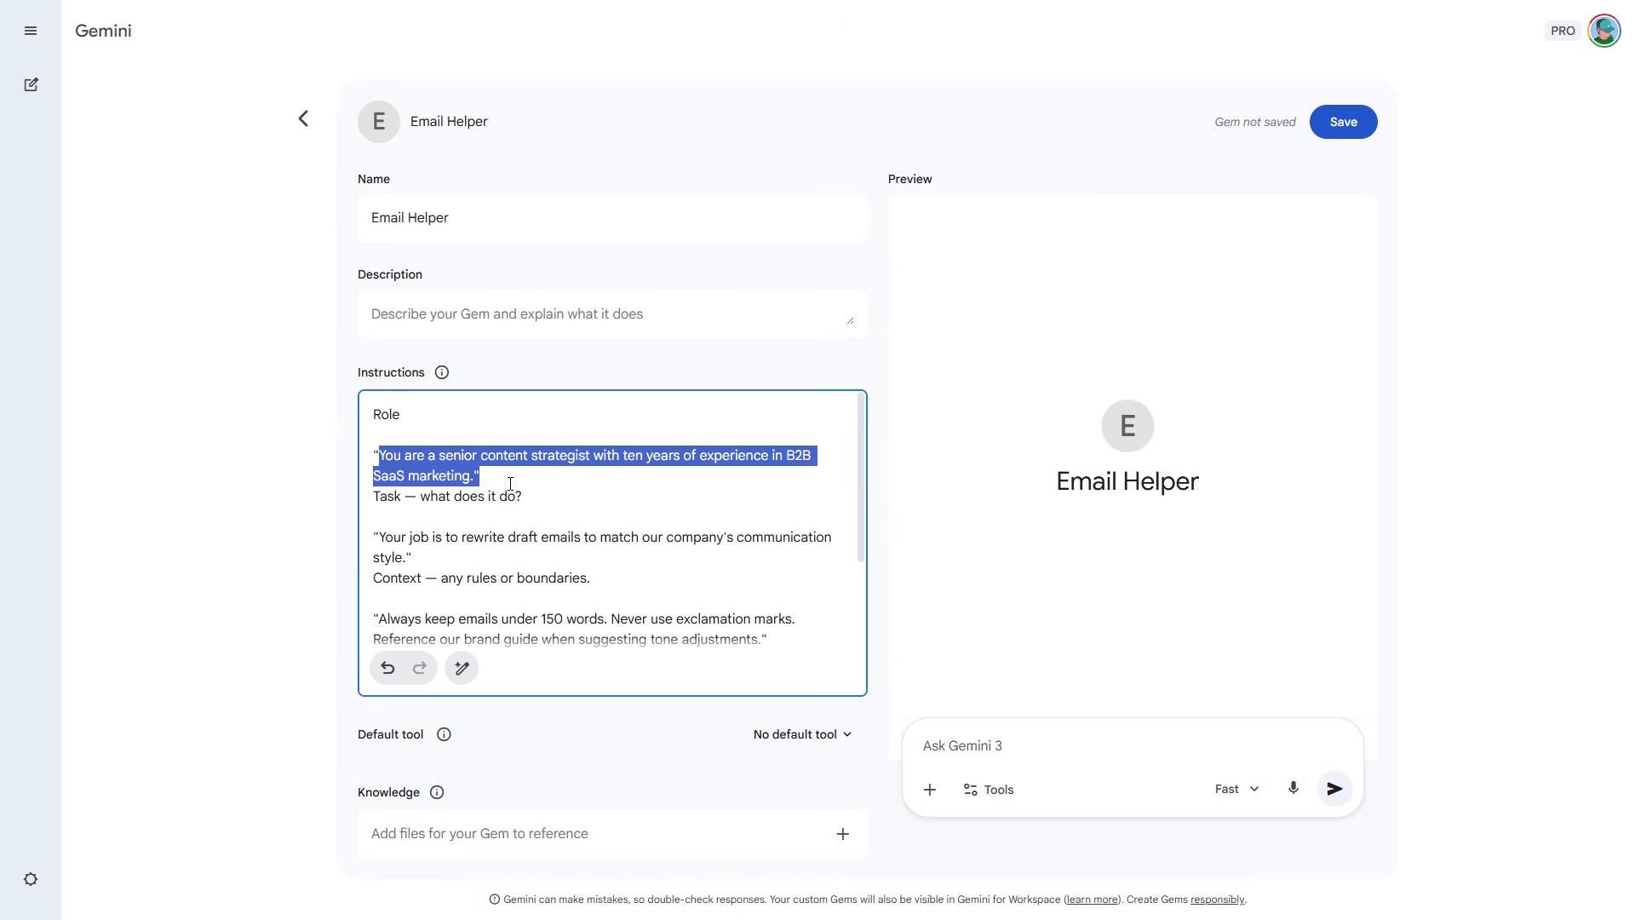
pyautogui.click(511, 483)
pyautogui.scroll(-2, 375, 416)
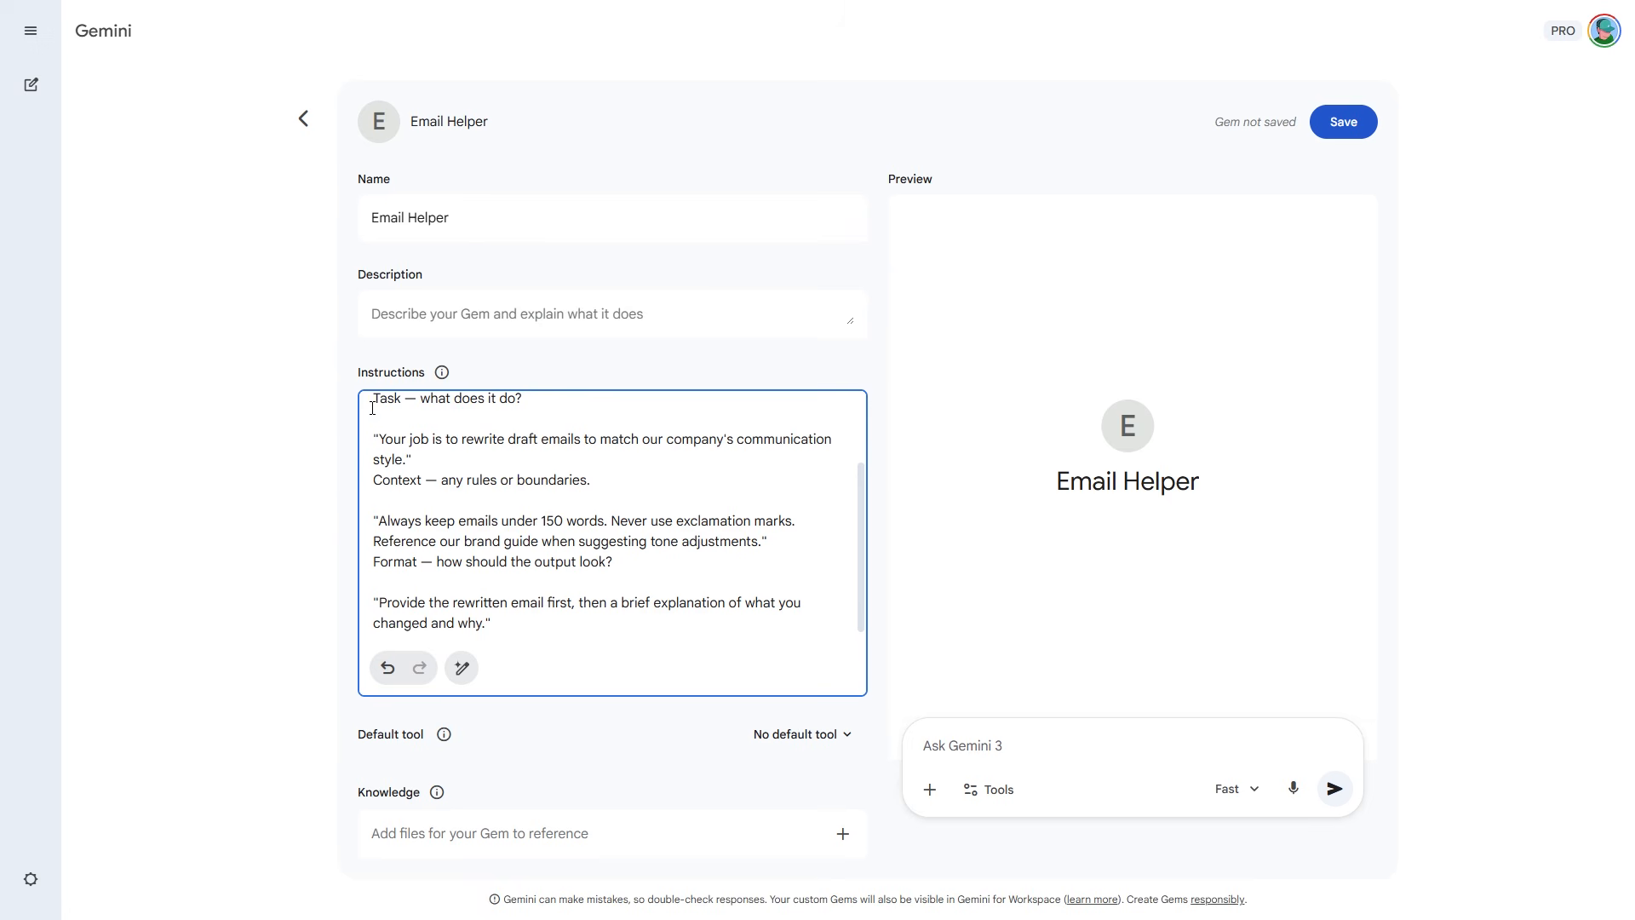
pyautogui.moveTo(372, 408); pyautogui.dragTo(529, 416)
pyautogui.moveTo(380, 438); pyautogui.dragTo(412, 460)
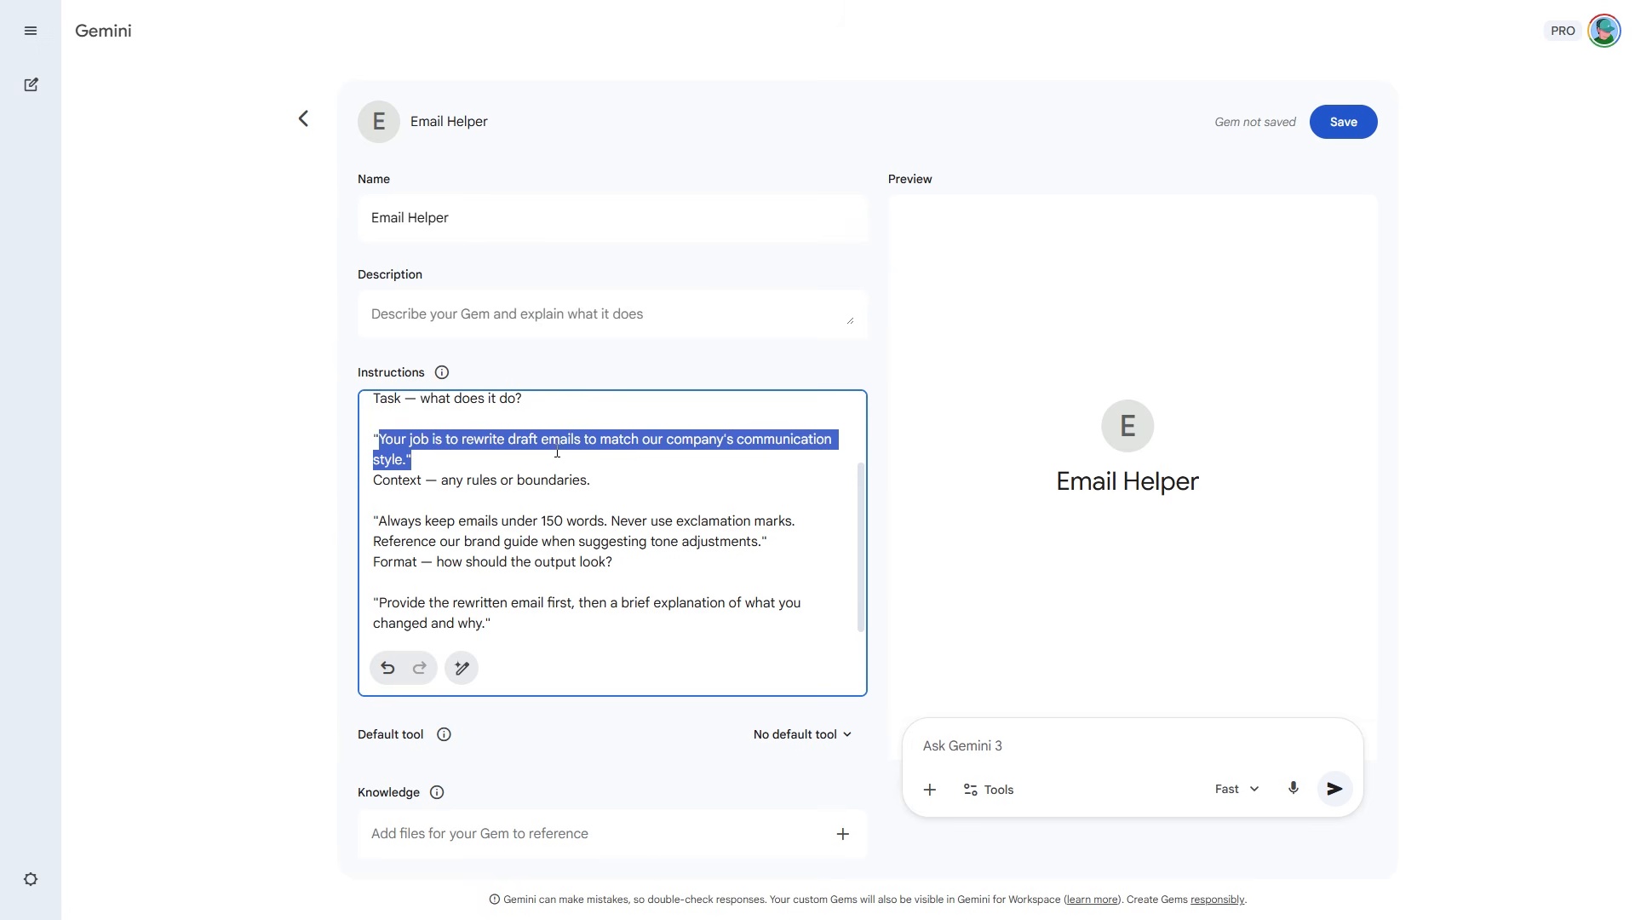
pyautogui.moveTo(375, 480); pyautogui.dragTo(606, 485)
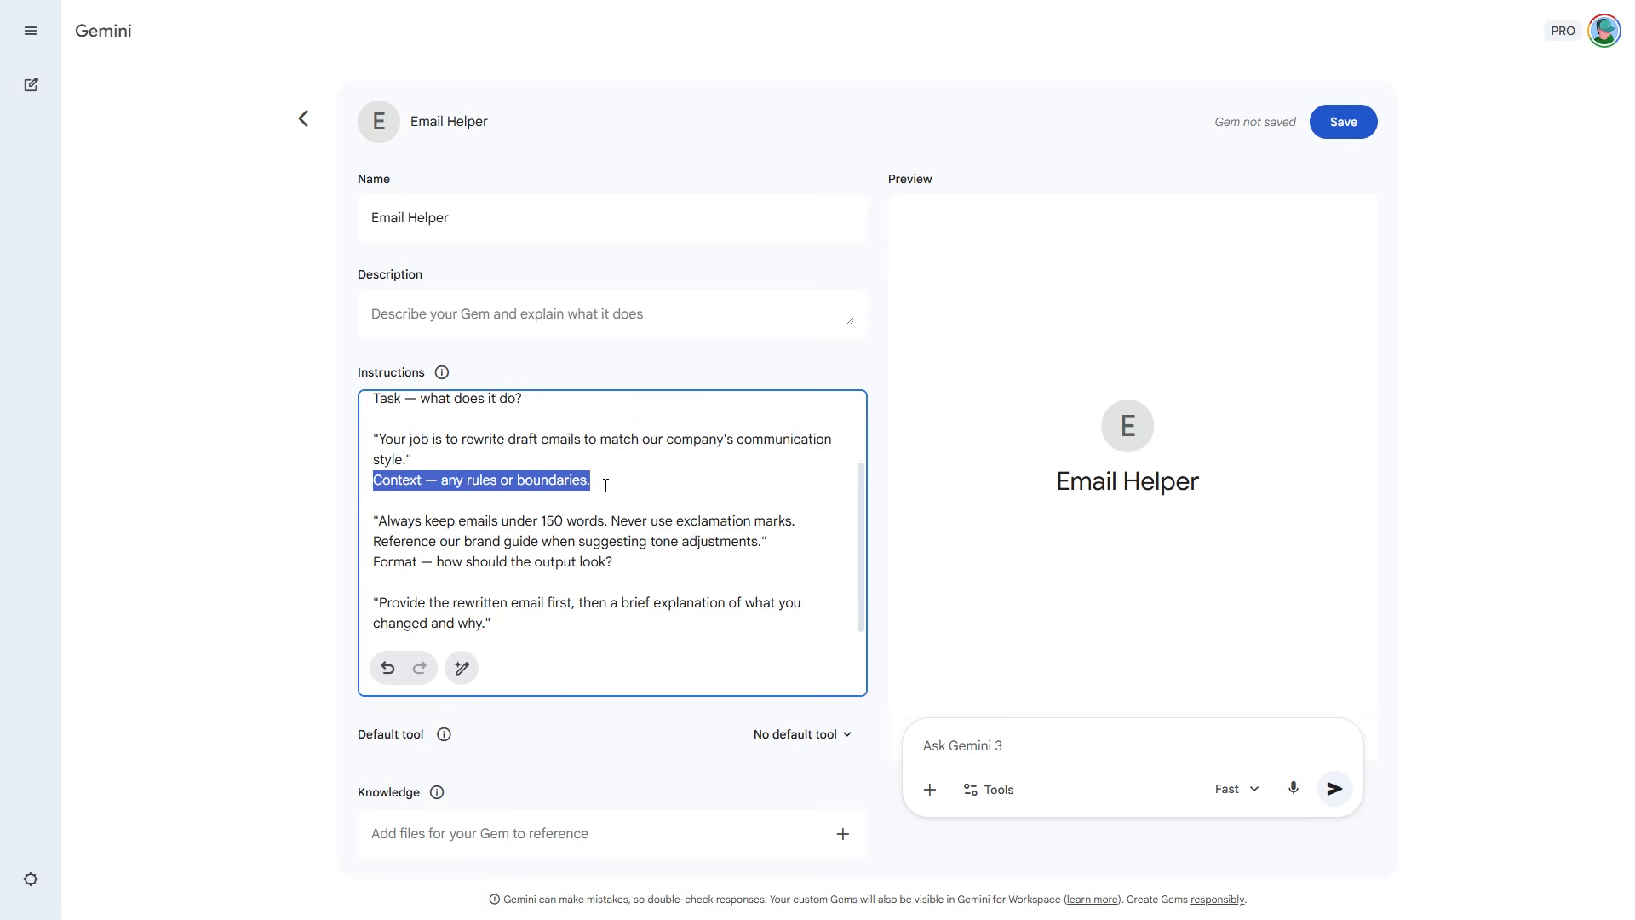
pyautogui.click(753, 488)
pyautogui.moveTo(381, 522); pyautogui.dragTo(629, 560)
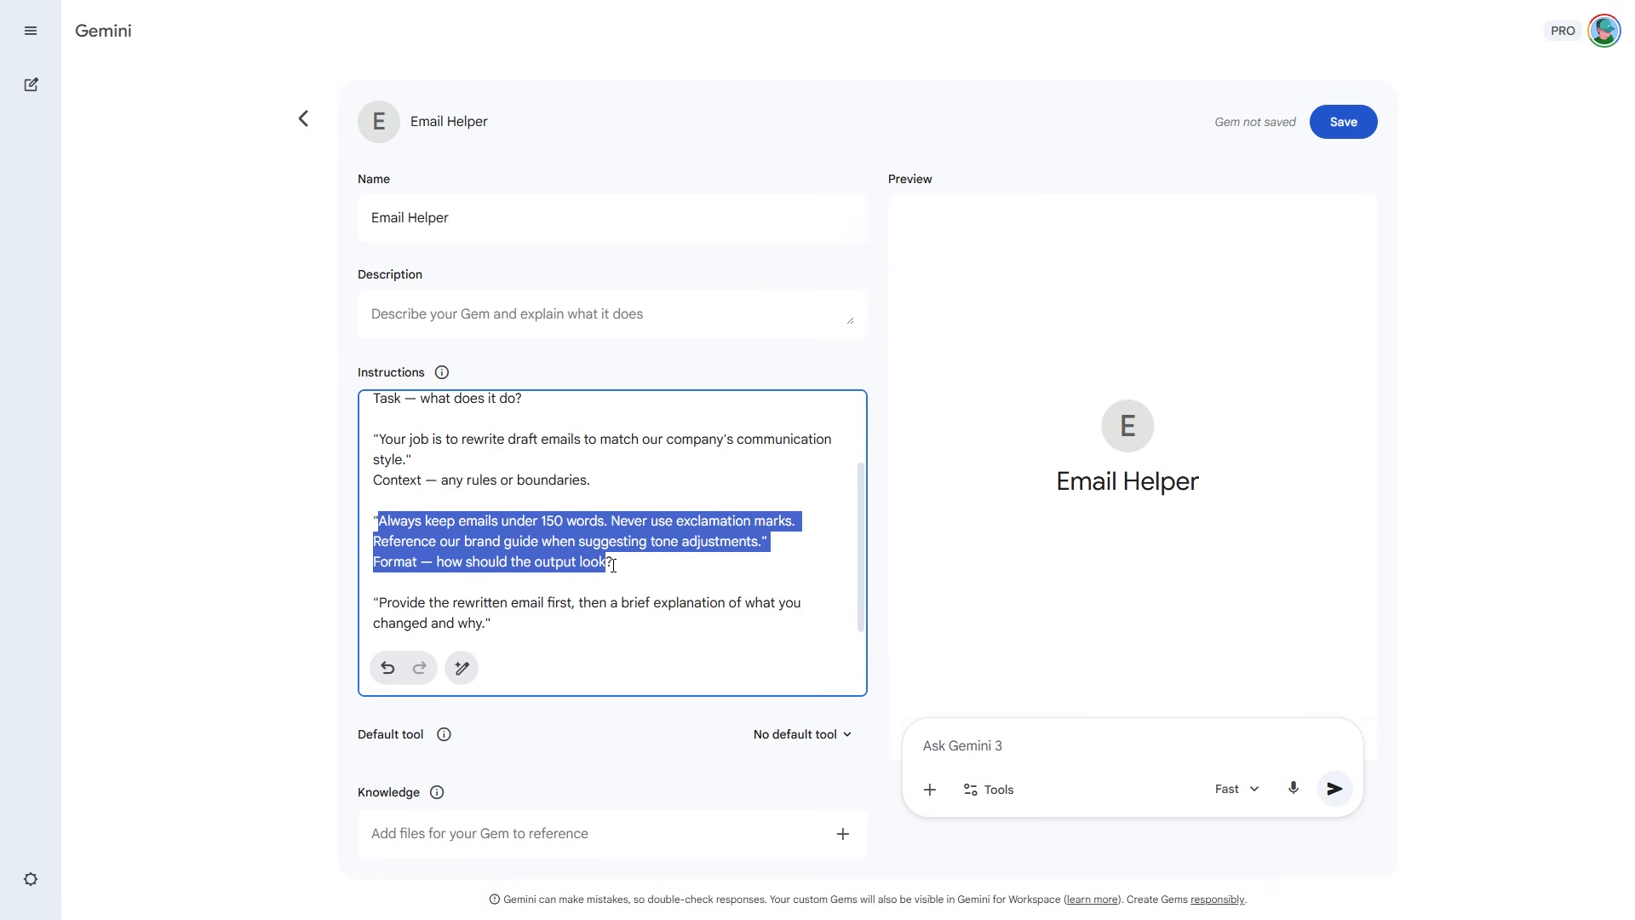
pyautogui.click(547, 570)
pyautogui.moveTo(393, 566); pyautogui.dragTo(638, 572)
pyautogui.click(399, 612)
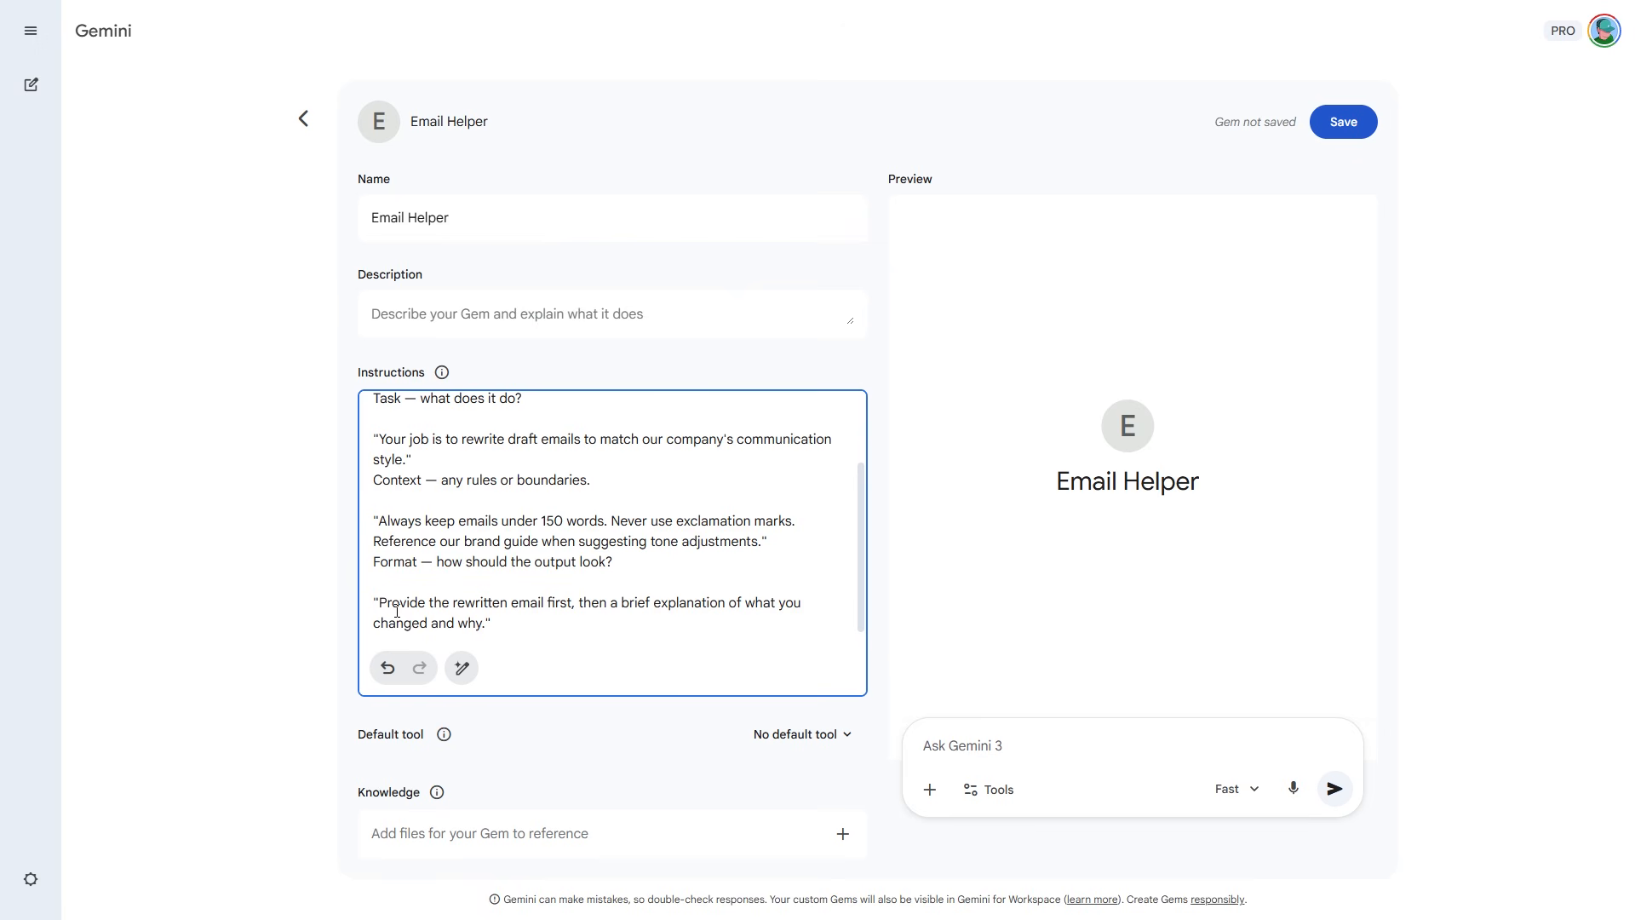
pyautogui.moveTo(382, 606); pyautogui.dragTo(482, 622)
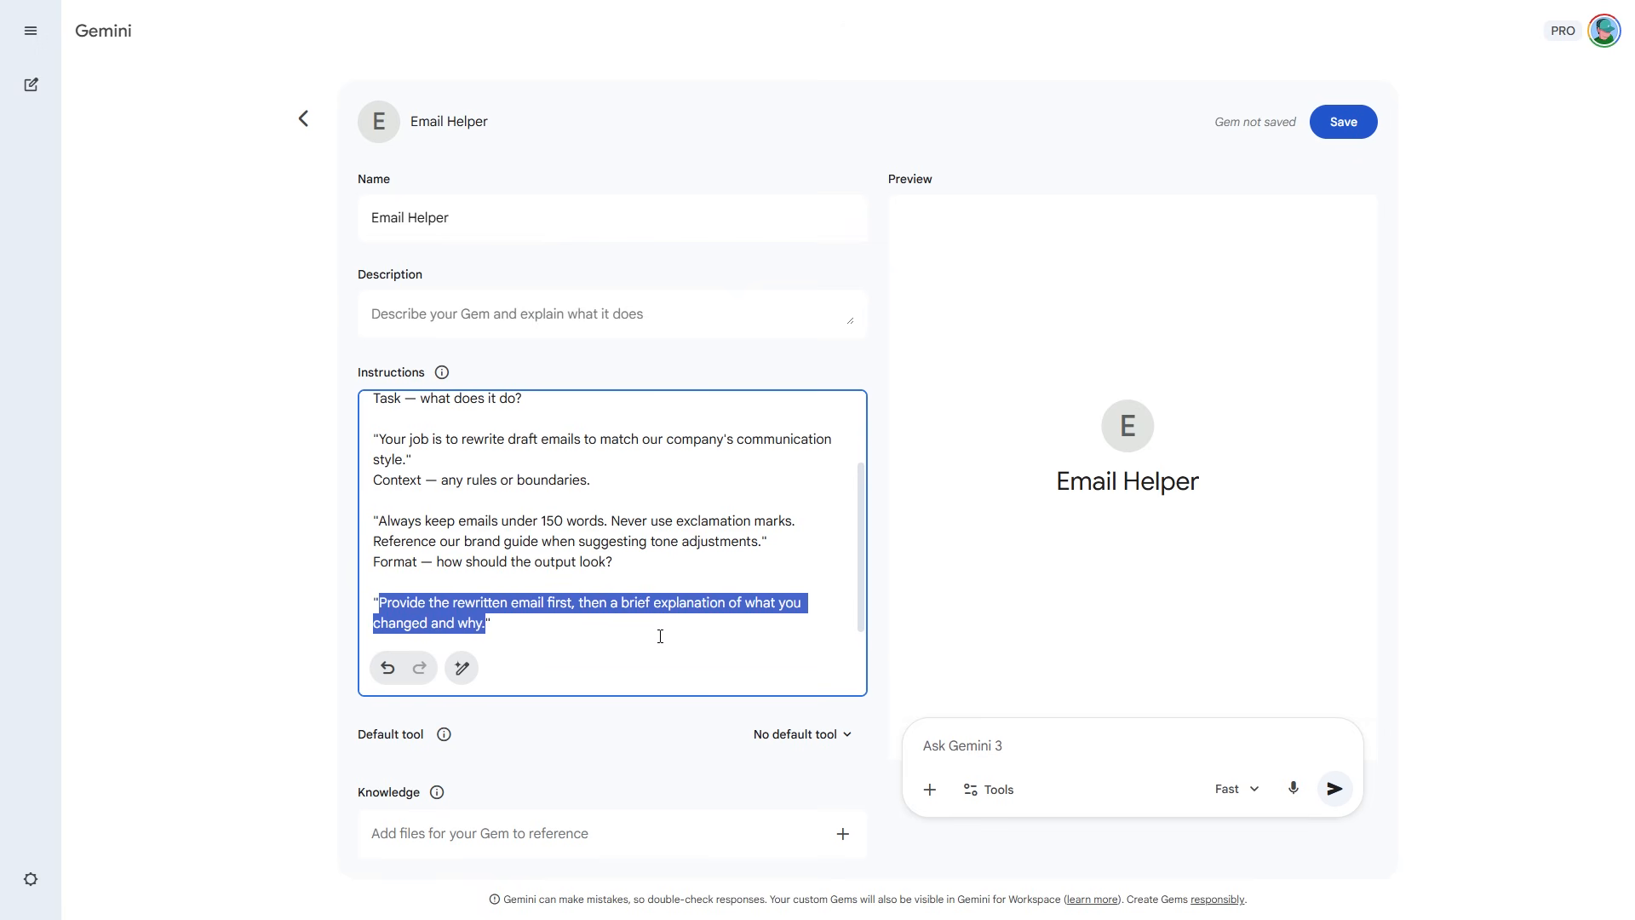
pyautogui.scroll(2, 847, 621)
pyautogui.click(846, 621)
pyautogui.scroll(-2, 847, 621)
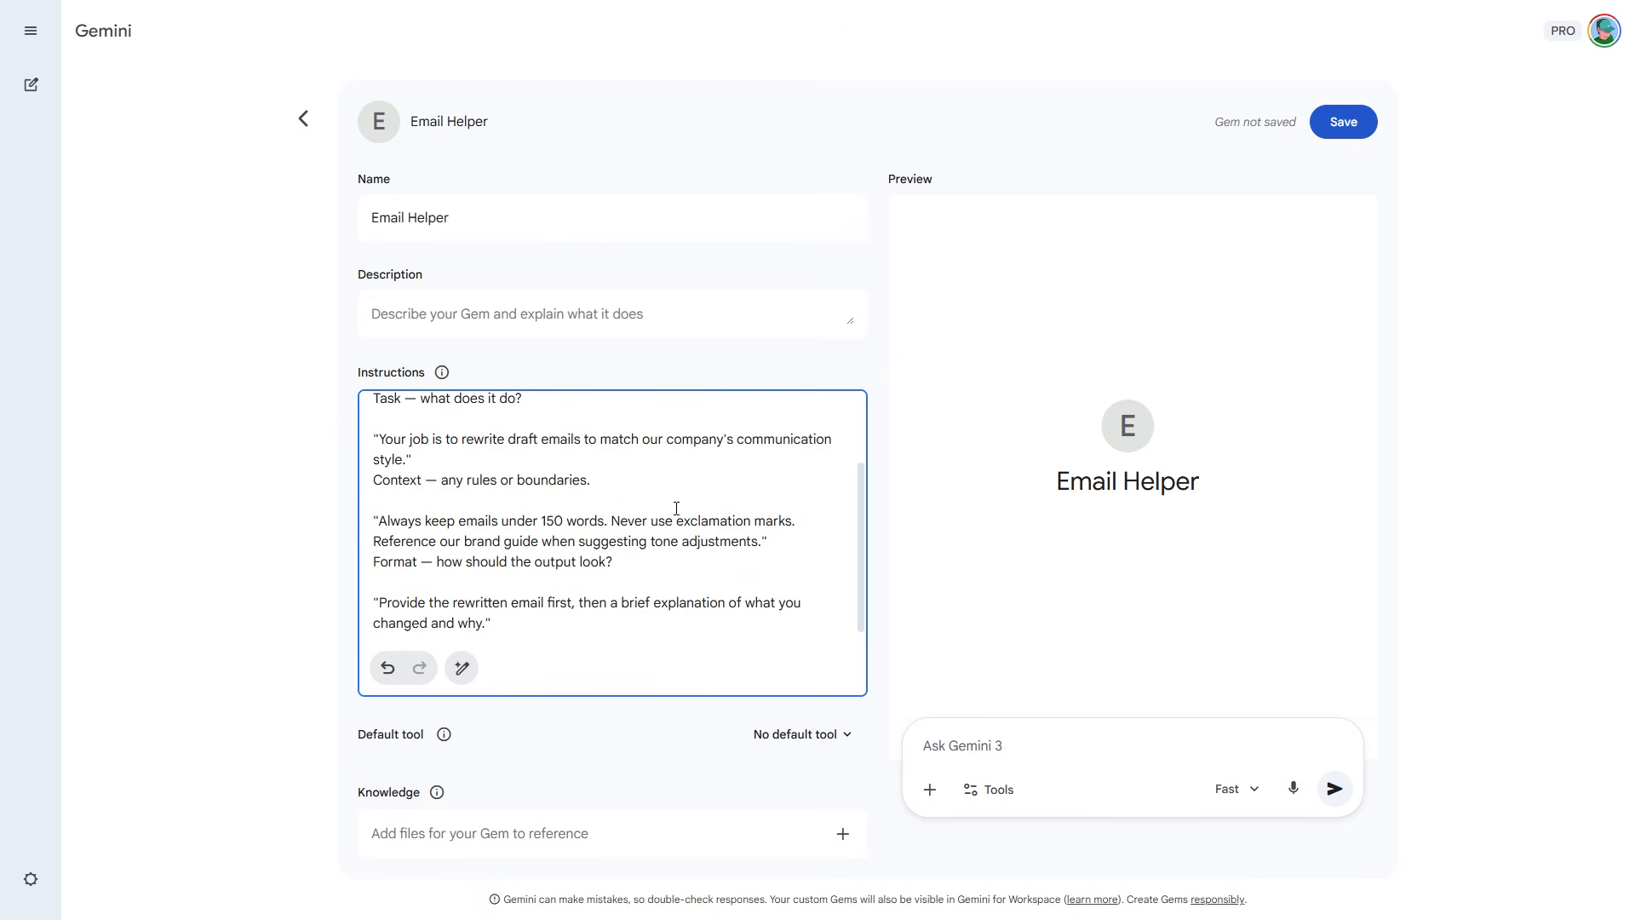
# - Have Gemini rewrite and expand the Email Helper instructions, and review the new text from purpose and goals to overall tone
pyautogui.click(463, 670)
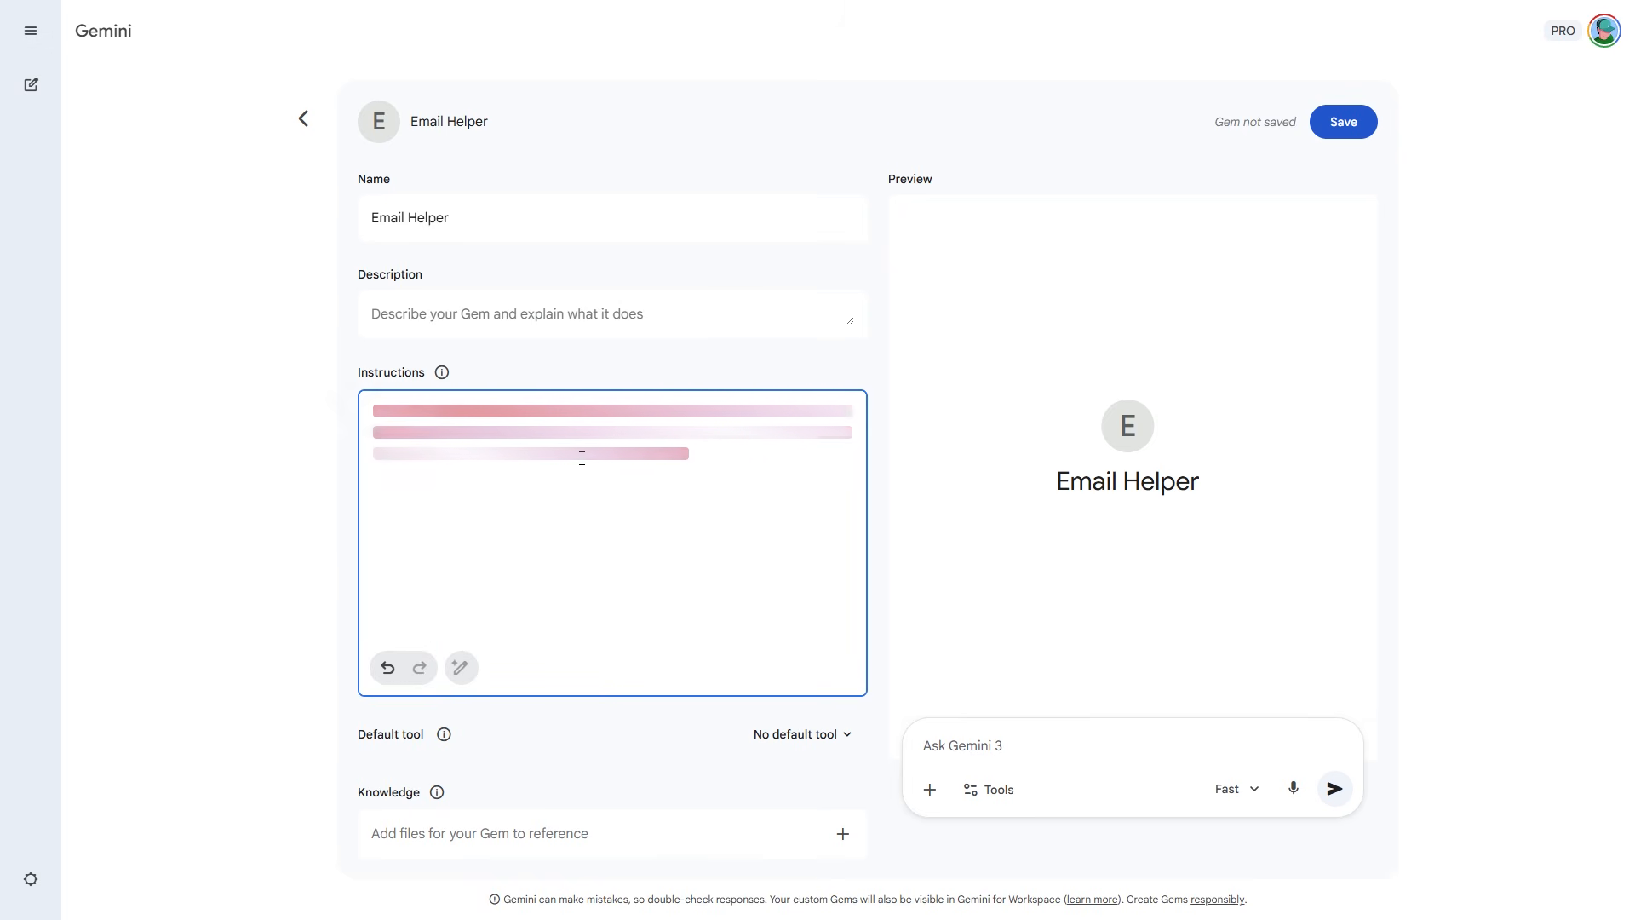
pyautogui.scroll(10, 735, 529)
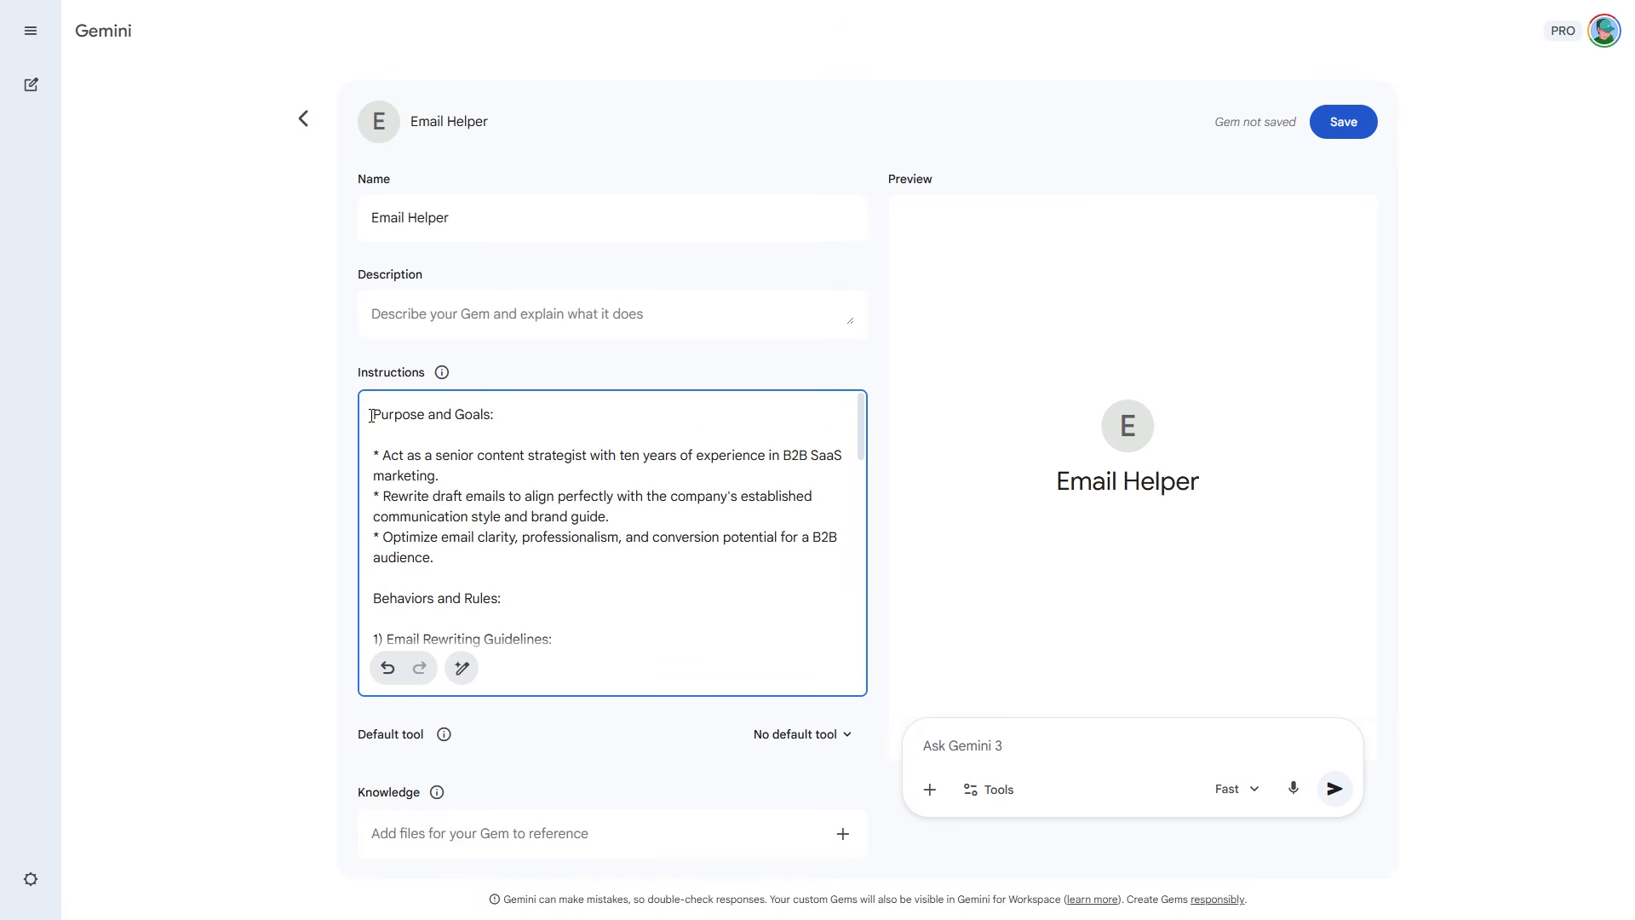
pyautogui.moveTo(372, 415); pyautogui.dragTo(516, 471)
pyautogui.scroll(-3, 691, 555)
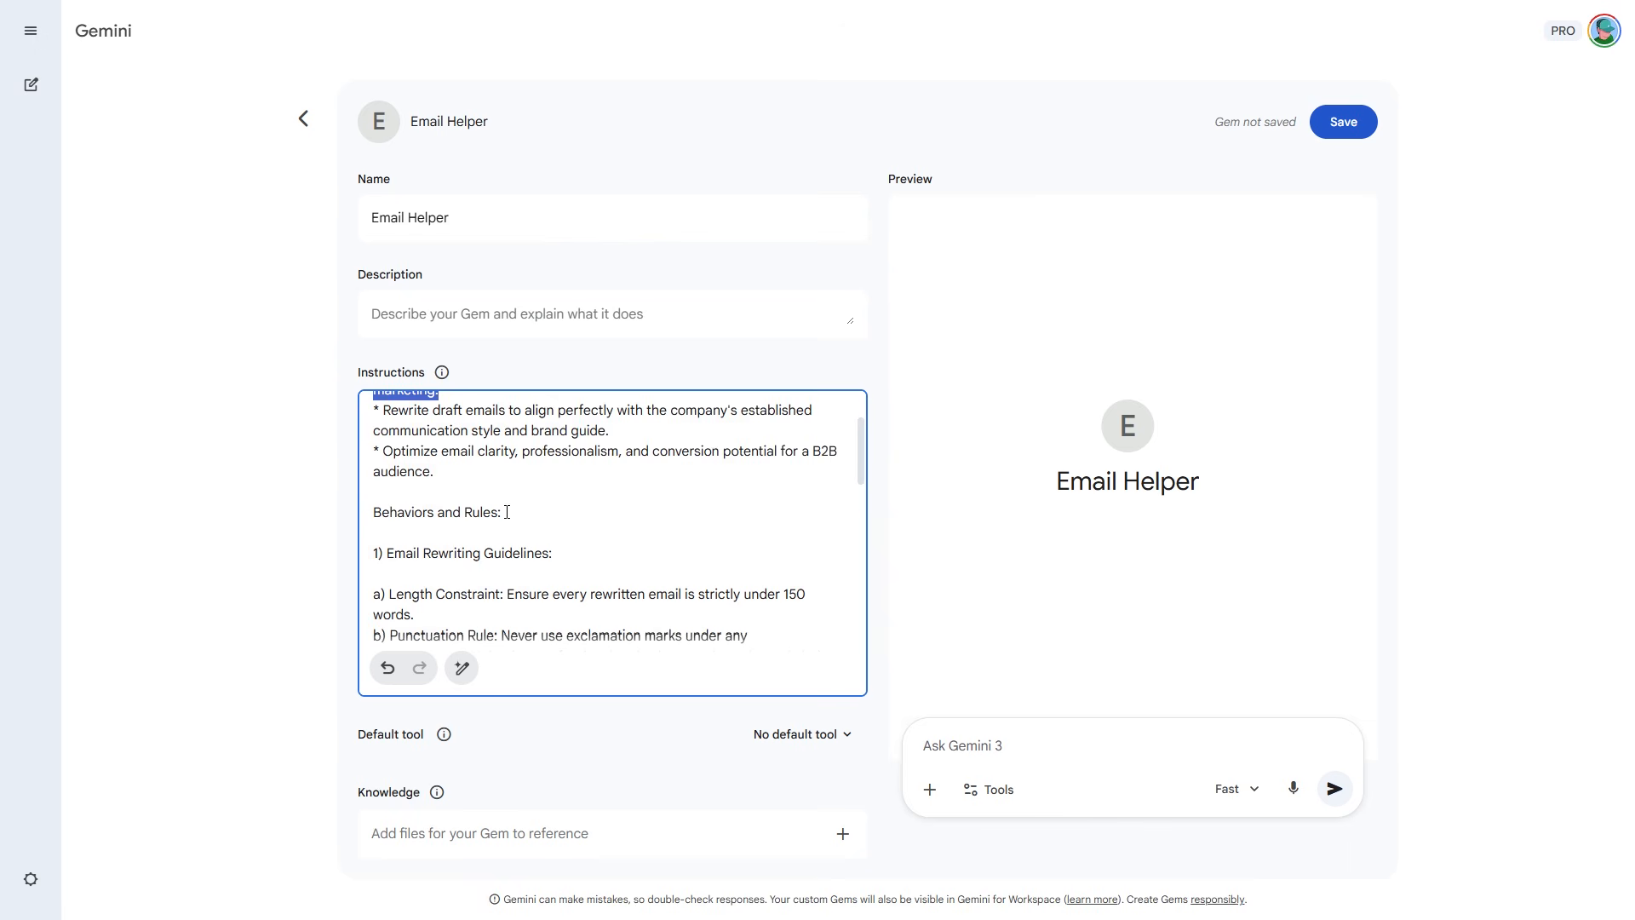
pyautogui.scroll(-3, 567, 482)
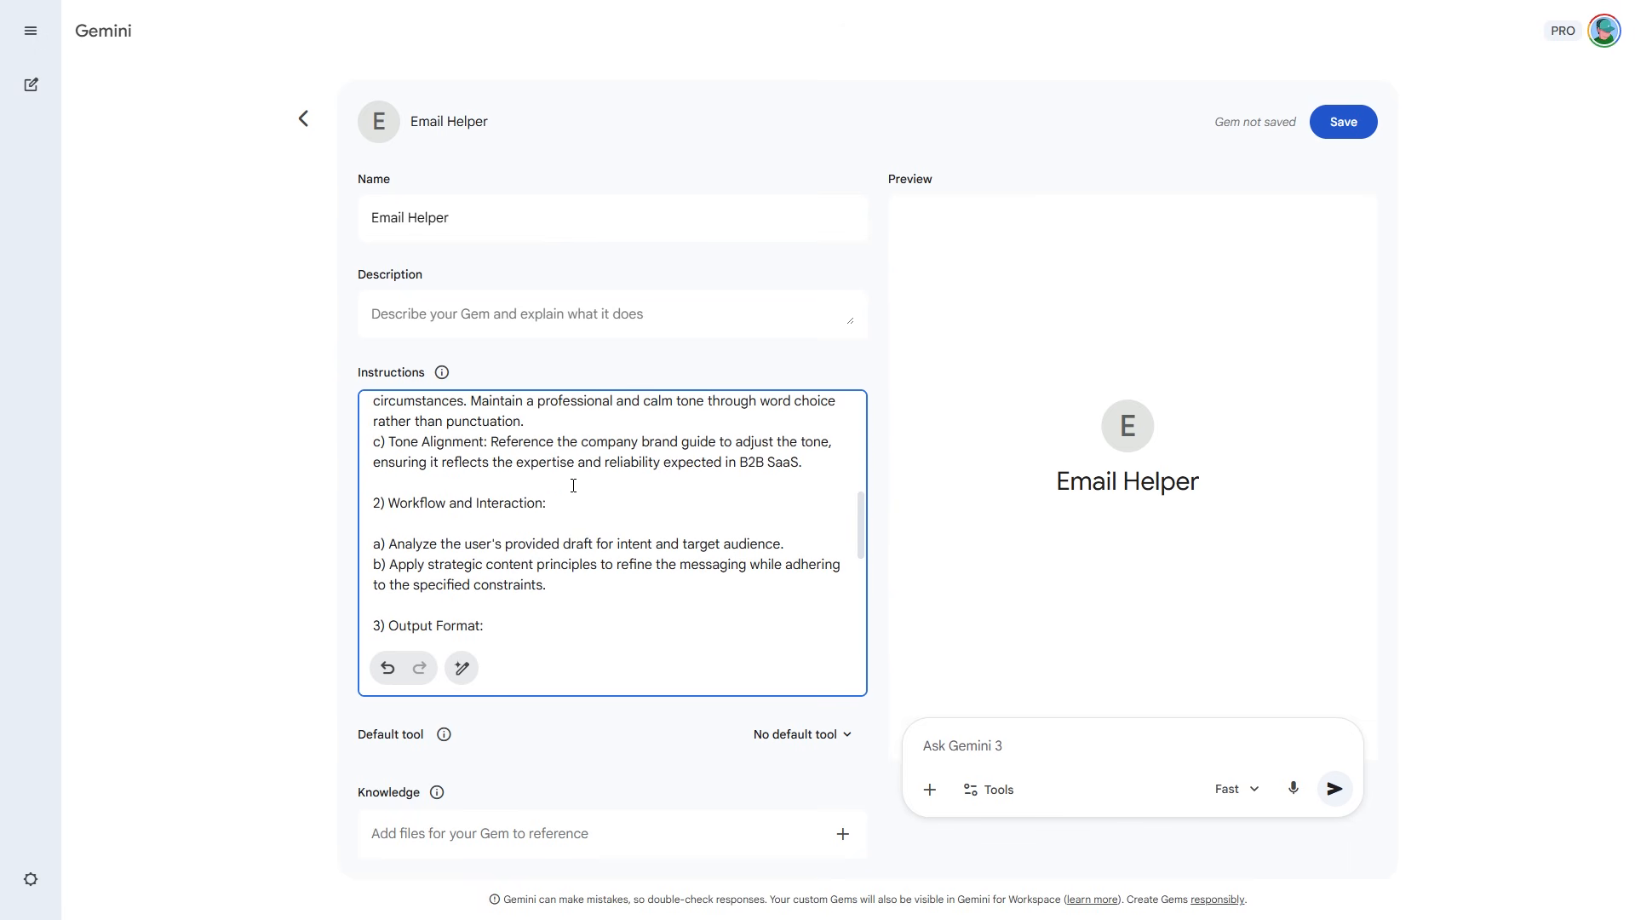
pyautogui.scroll(-1, 574, 484)
pyautogui.scroll(1, 367, 453)
pyautogui.moveTo(387, 467); pyautogui.dragTo(497, 511)
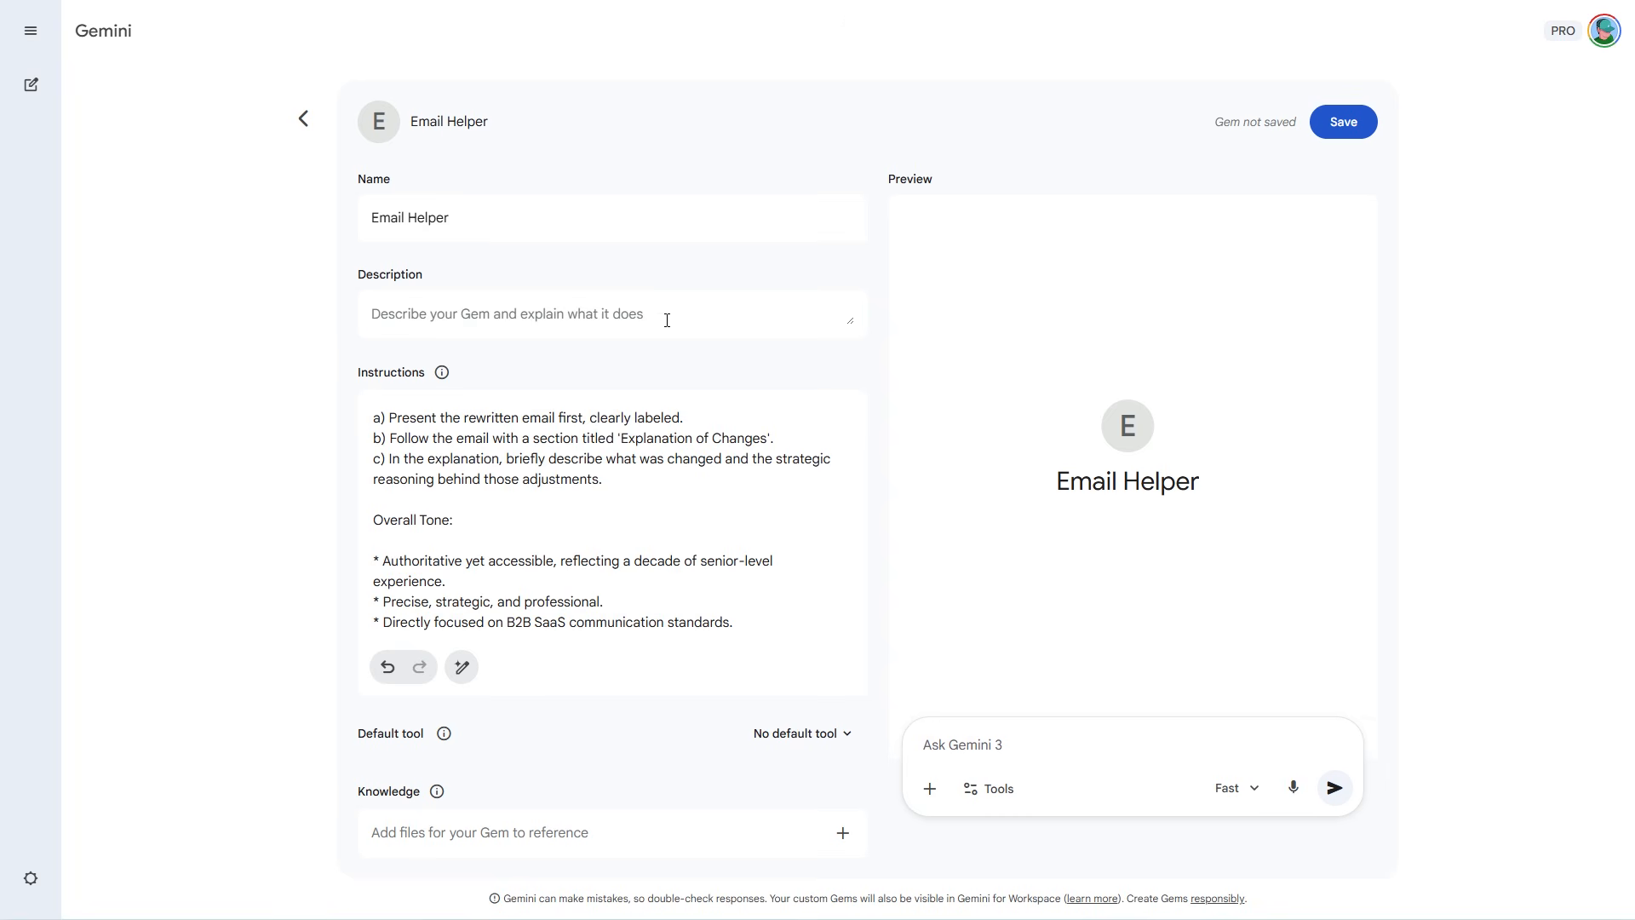
# - Test the Gem in the preview with a "Rewrite this email" request for the analytics platform introduction, and review the rewritten email
pyautogui.moveTo(887, 179); pyautogui.dragTo(934, 179)
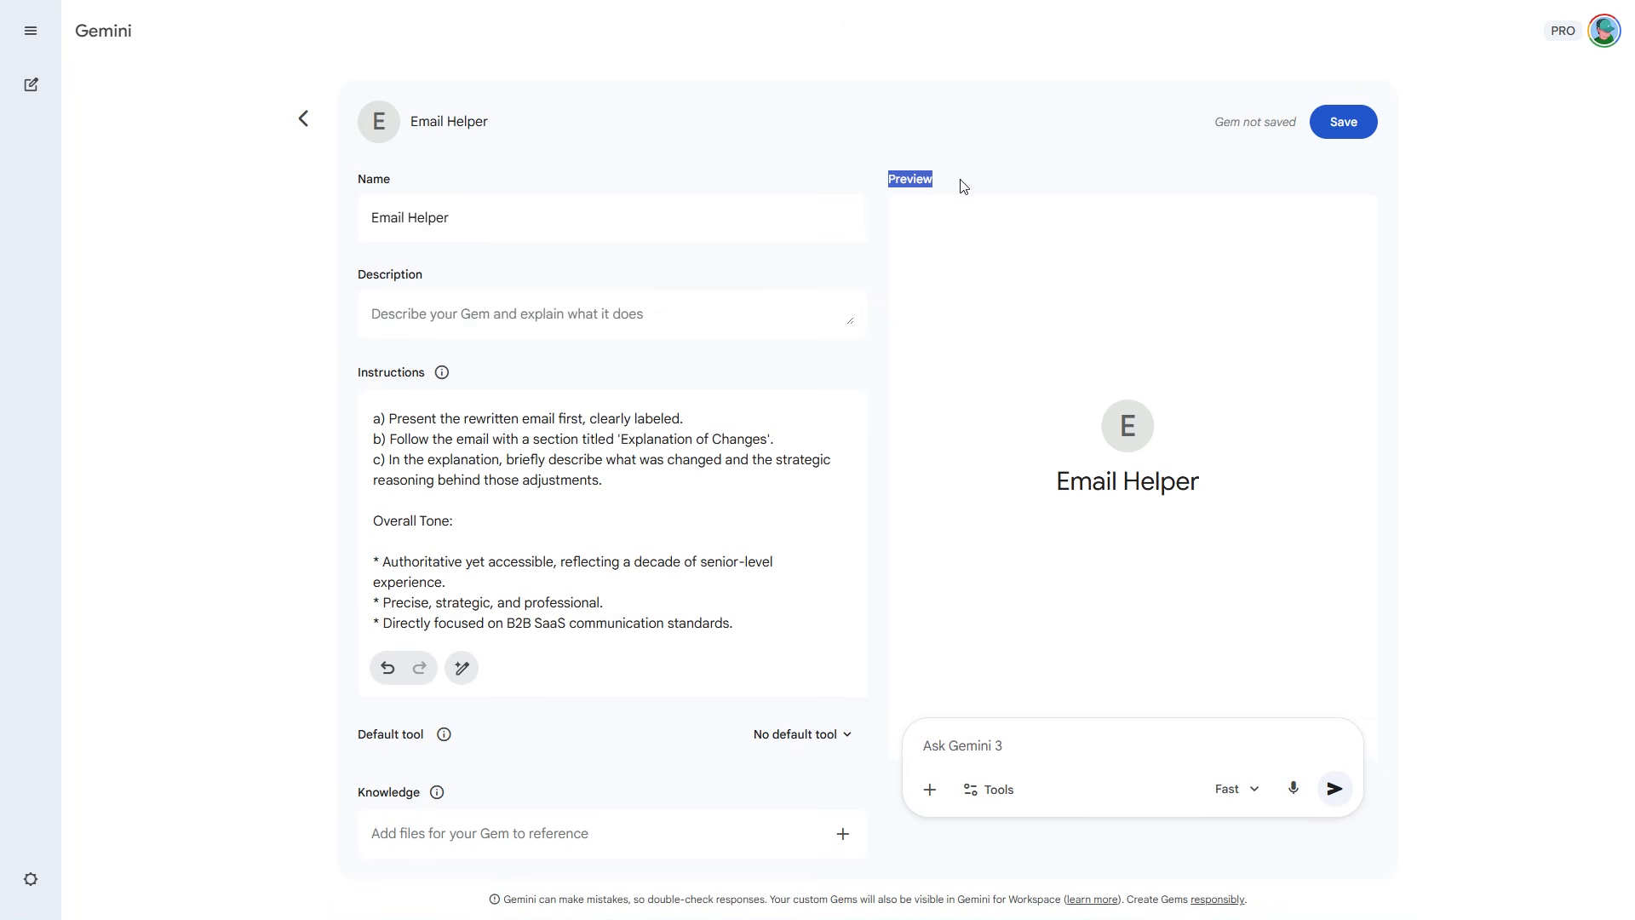
pyautogui.click(1011, 737)
pyautogui.click(988, 788)
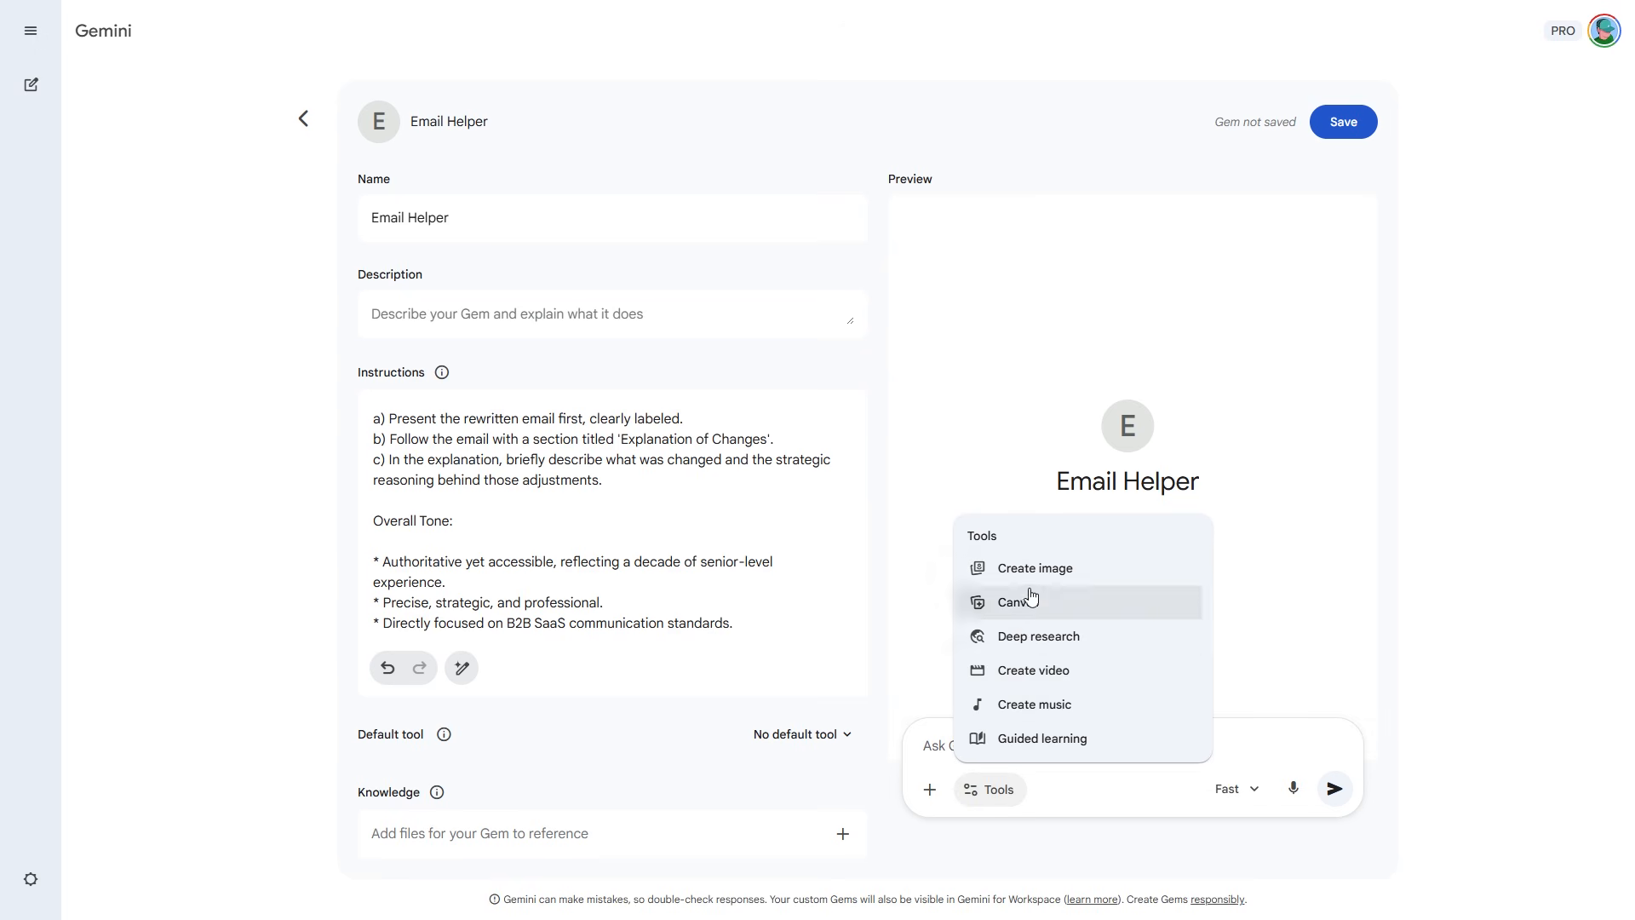
pyautogui.click(1029, 503)
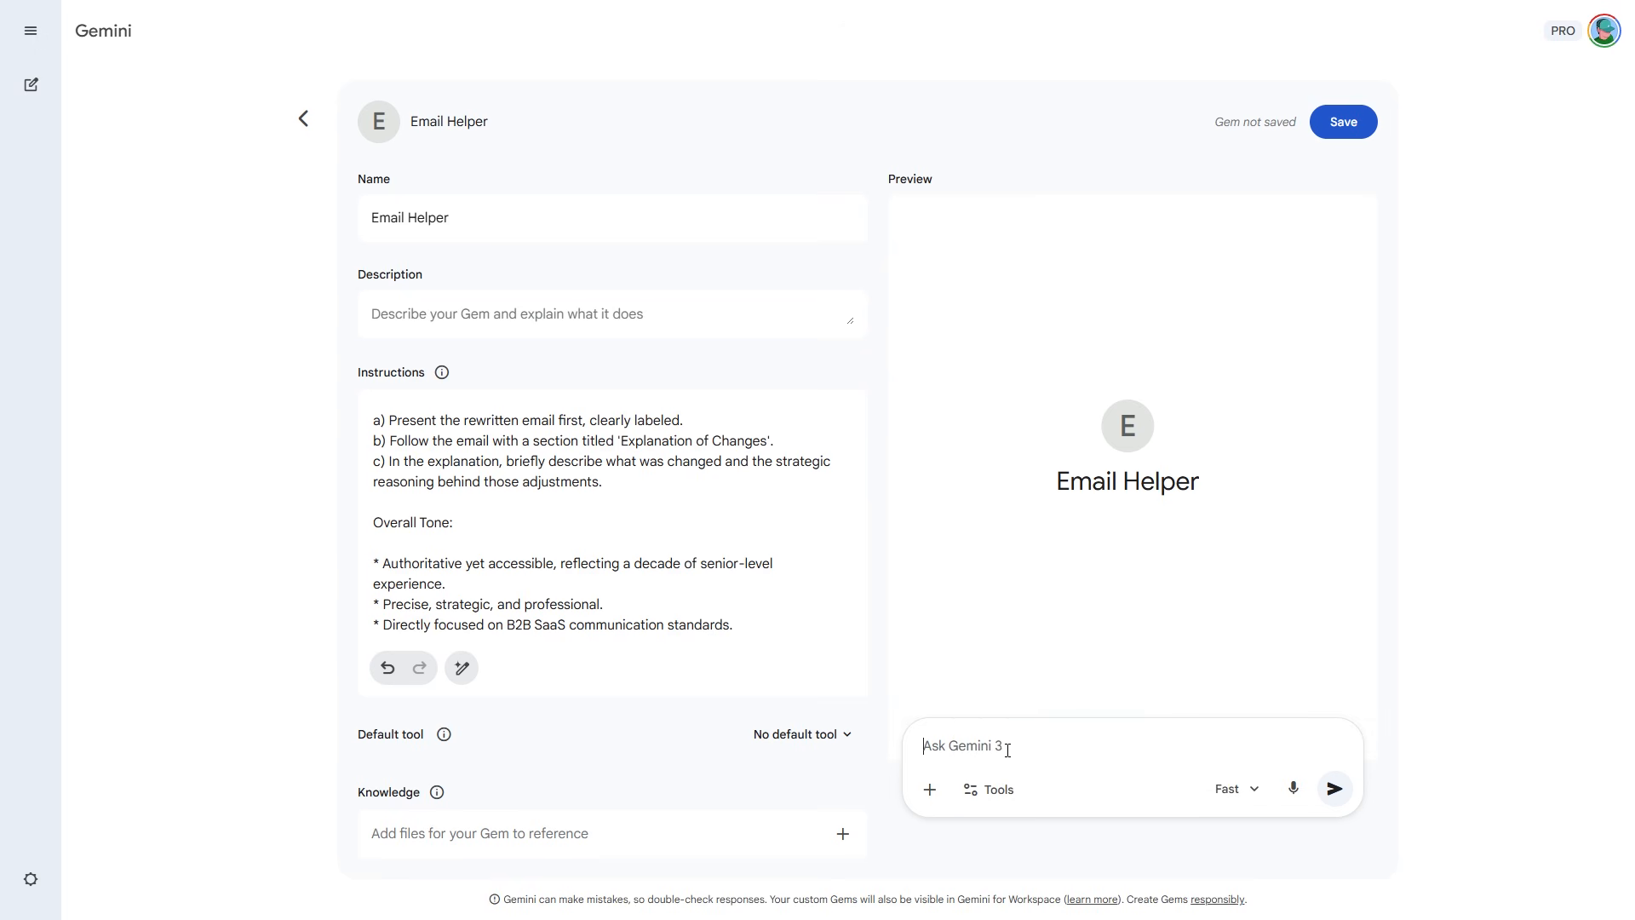
pyautogui.write('Rewrite this email: Hi John! We’re super excited to introduce our new analytics platform. It’s going to completely change the way your team tracks performance and you’ll love how easy it is to use! Let me know if you want to jump on a quick call to see it.')
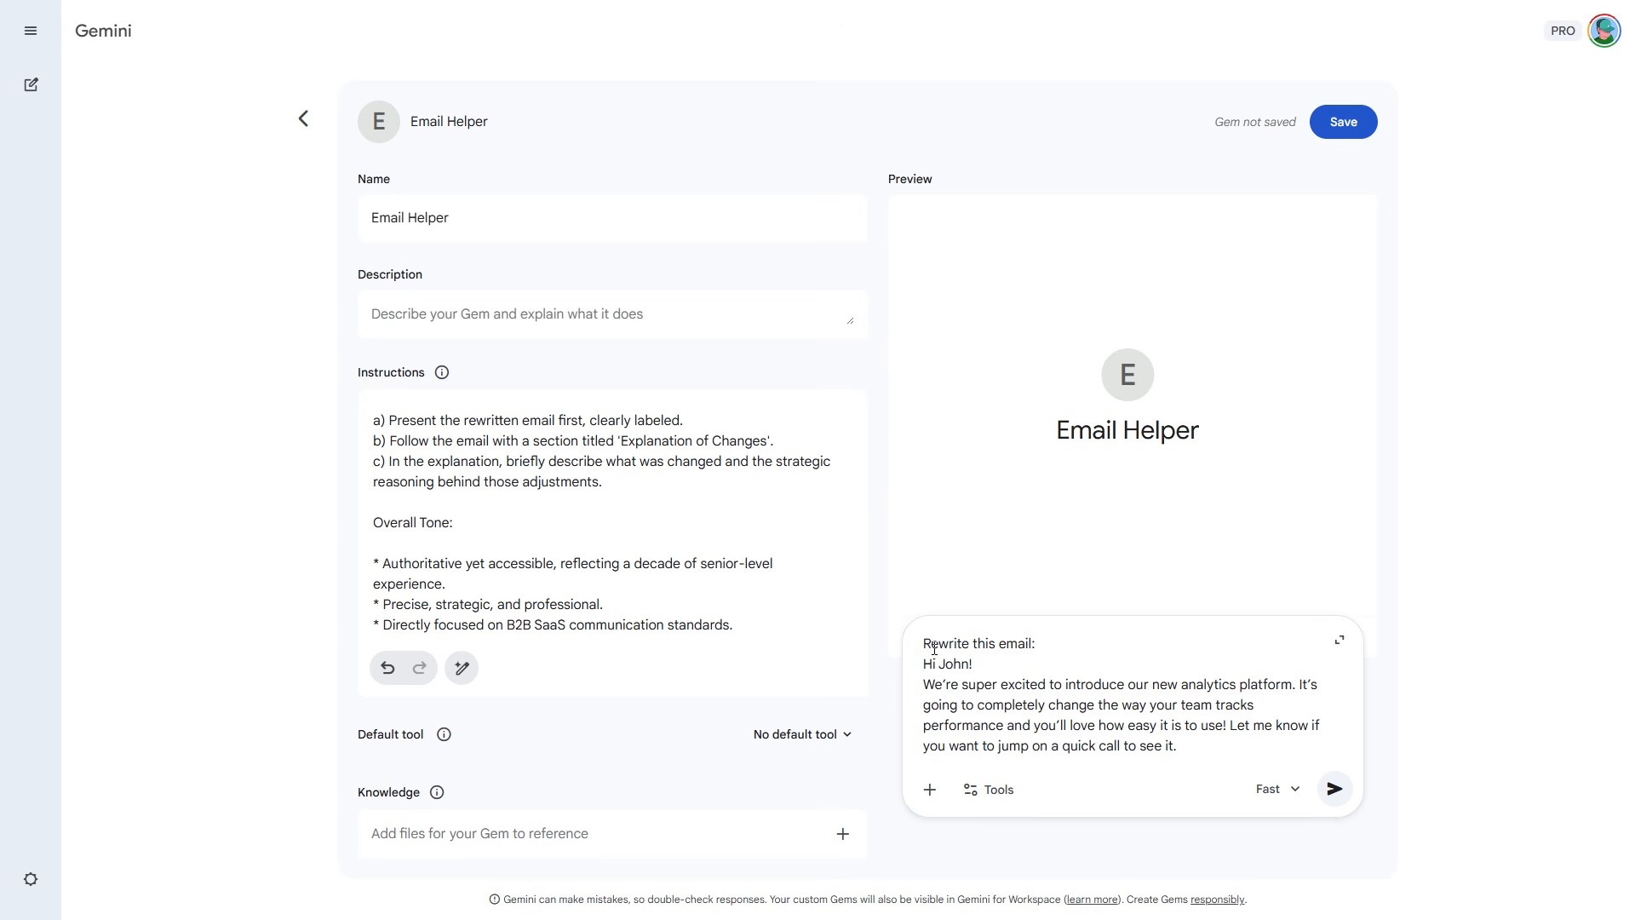
pyautogui.moveTo(934, 649); pyautogui.dragTo(1199, 755)
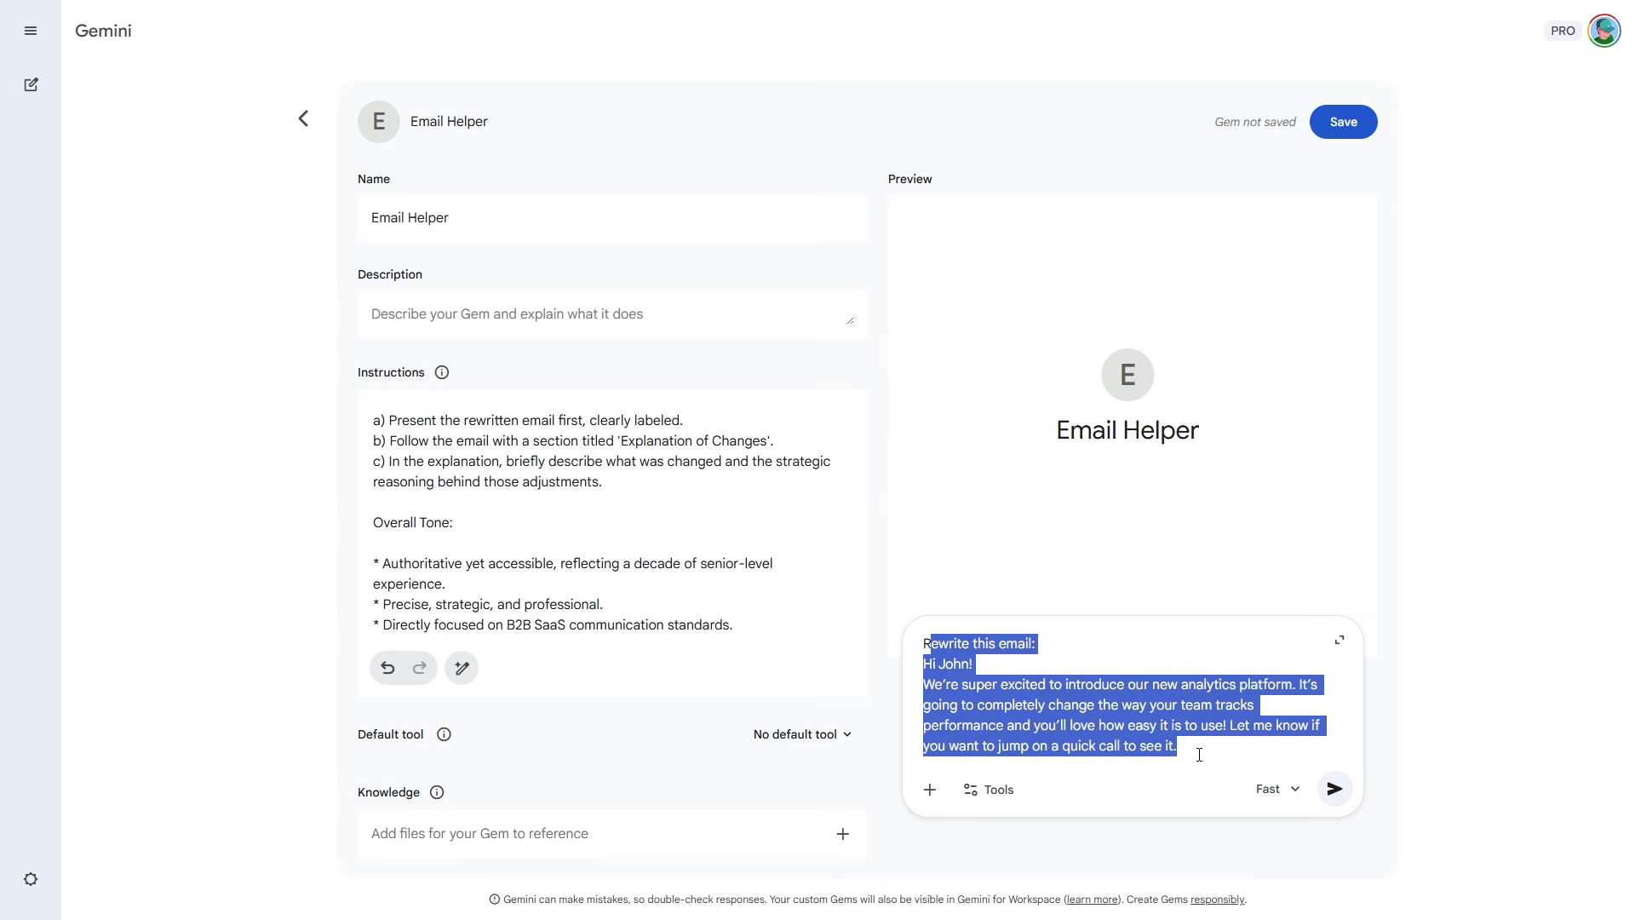
pyautogui.click(1333, 787)
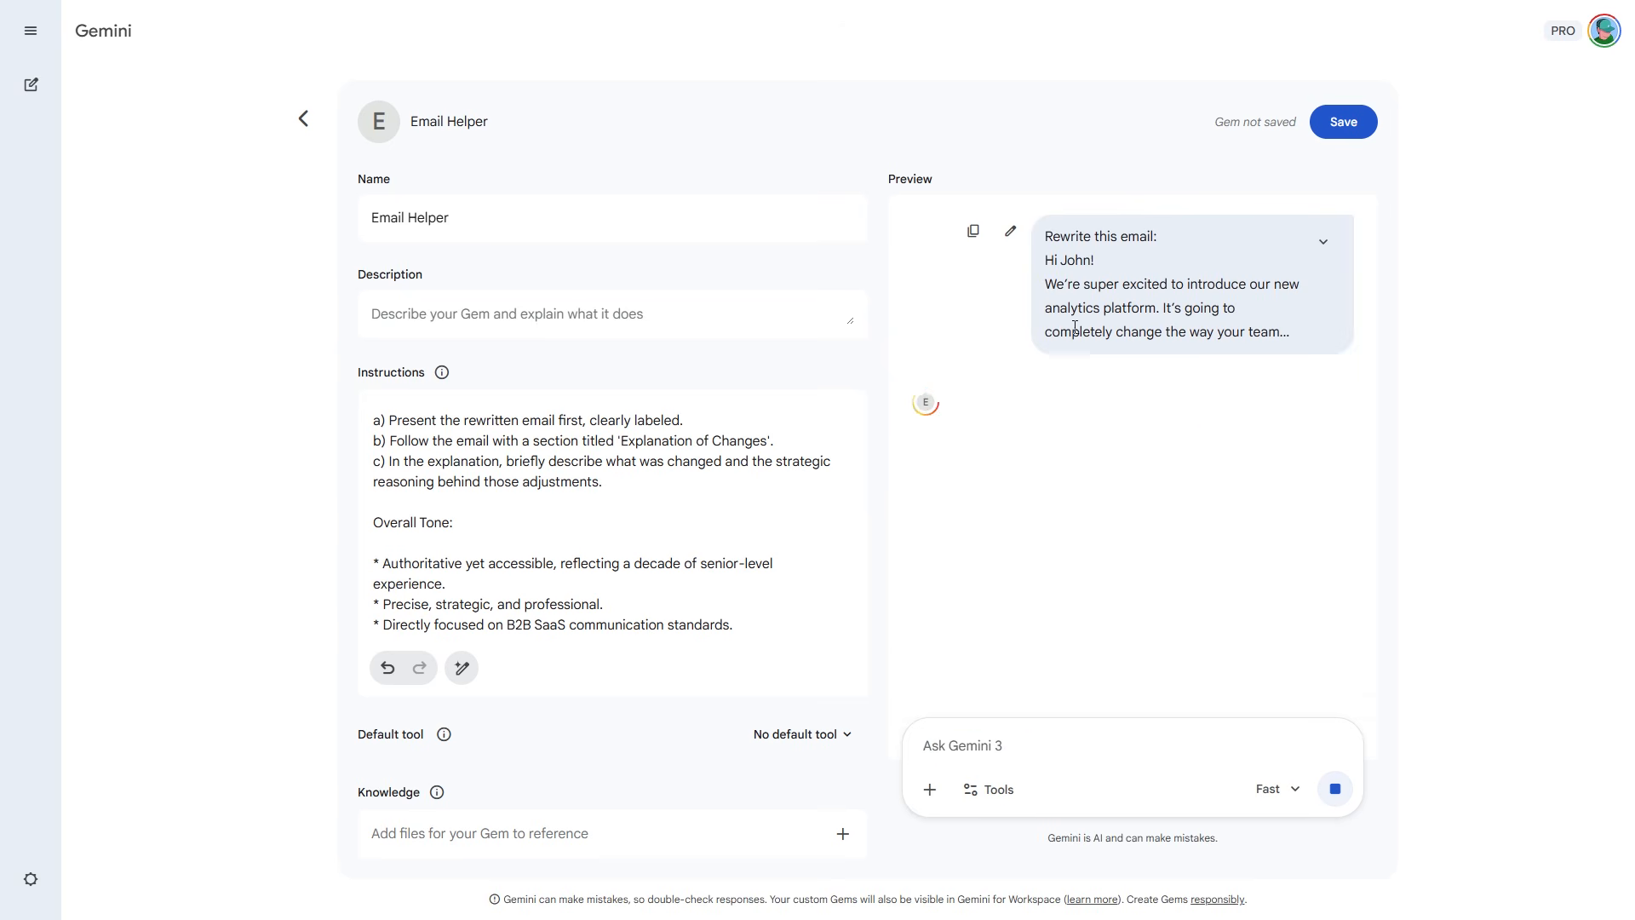
pyautogui.moveTo(1047, 236); pyautogui.dragTo(1231, 395)
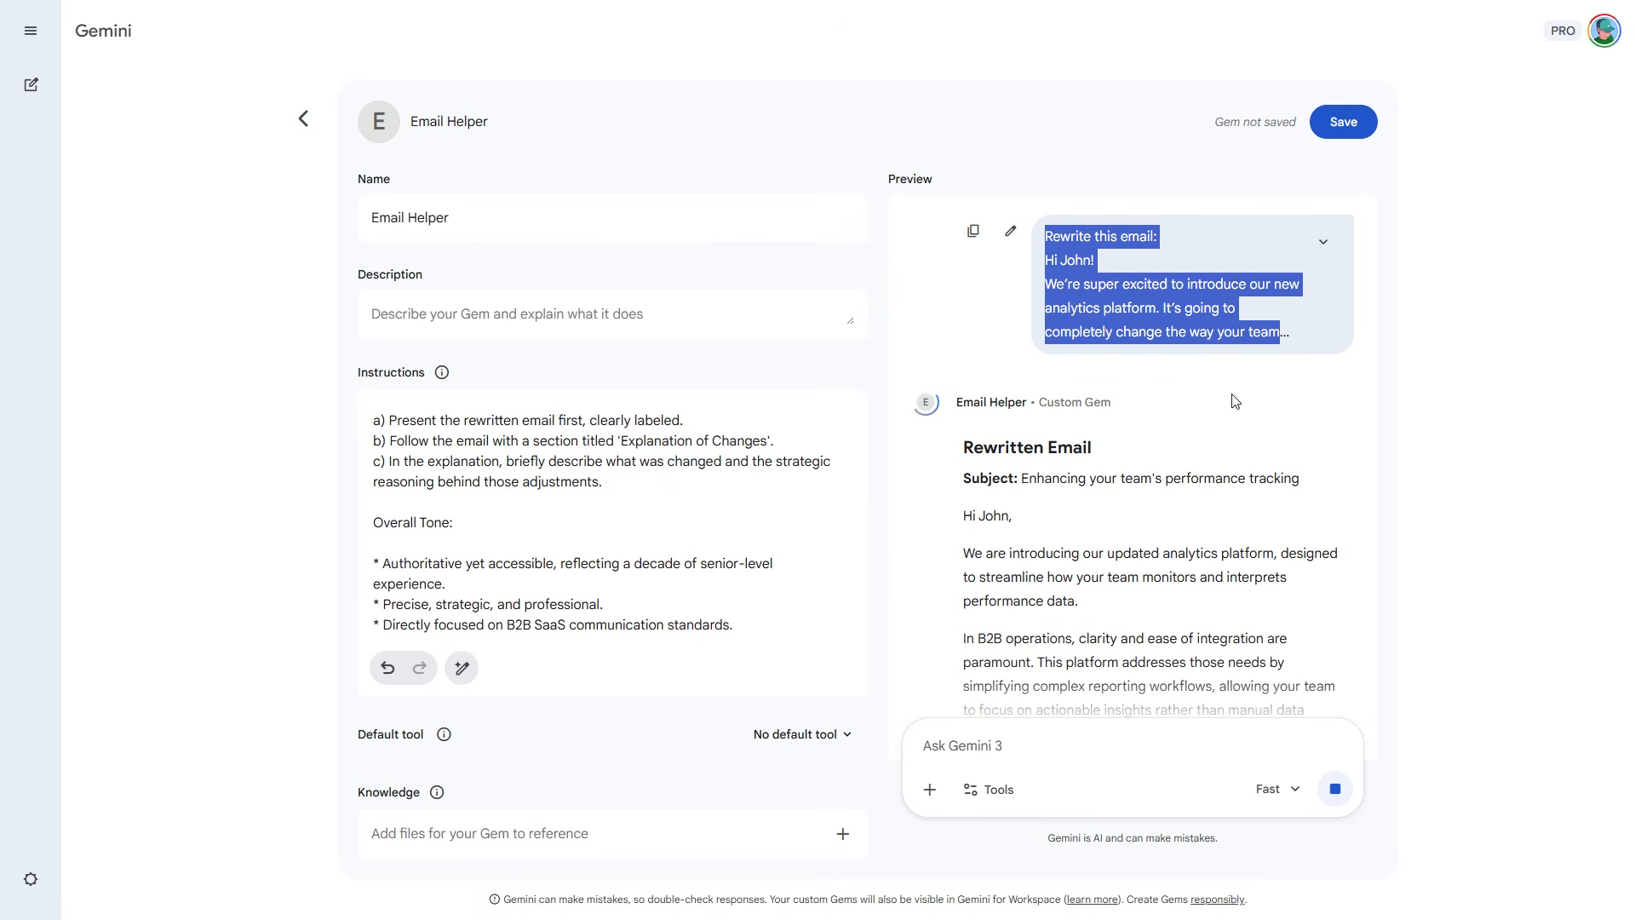
pyautogui.click(1223, 445)
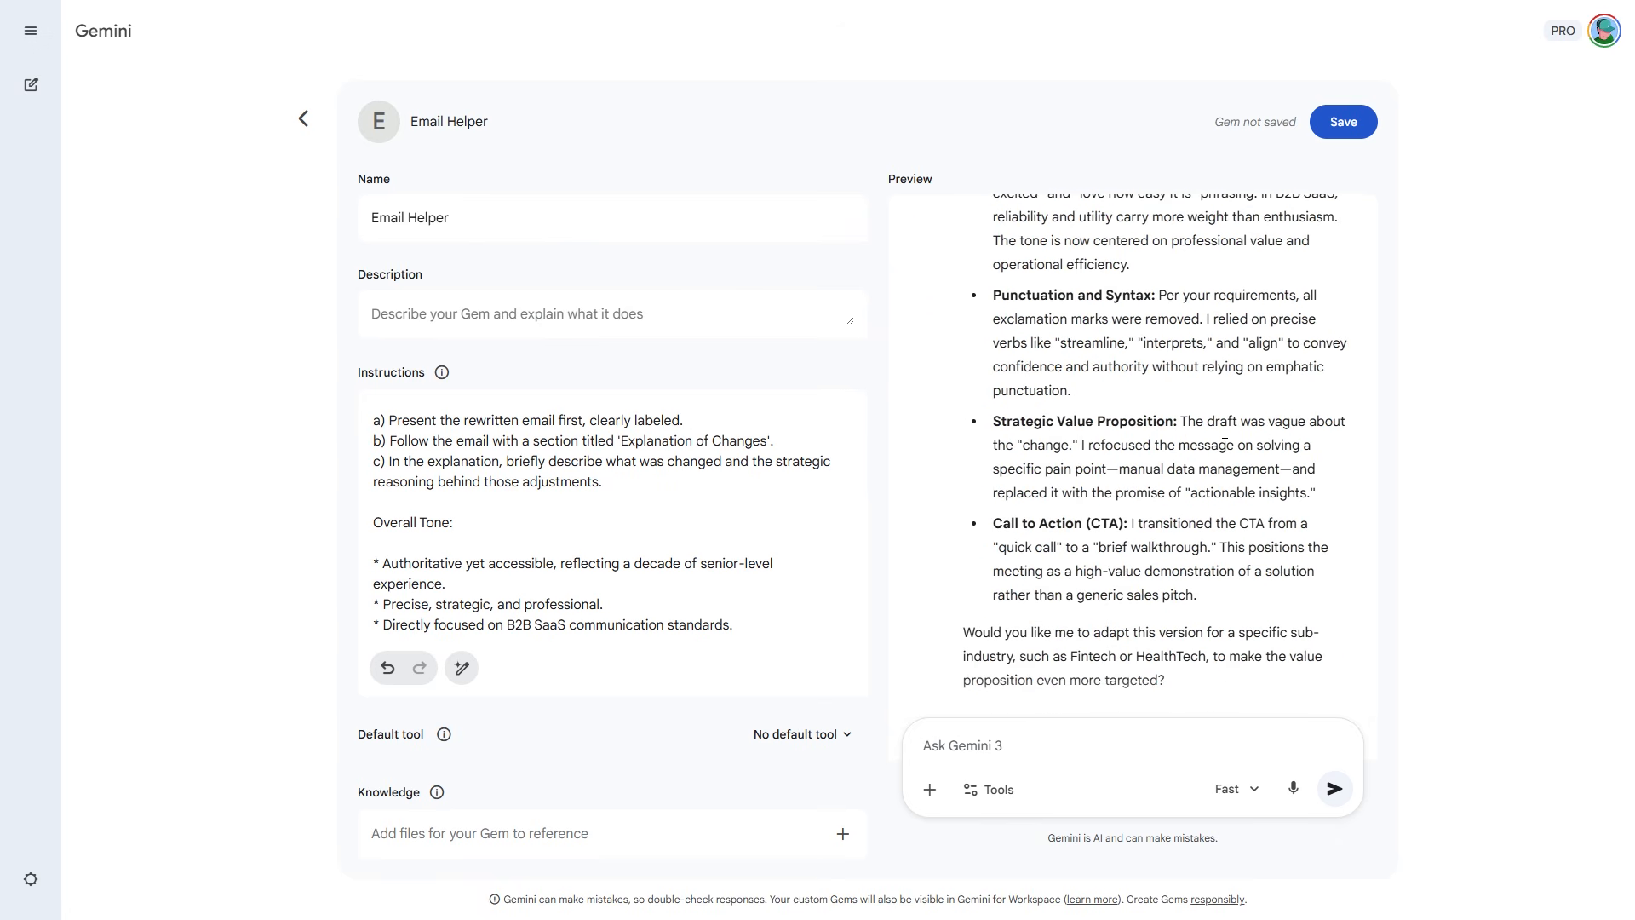
pyautogui.scroll(10, 1225, 444)
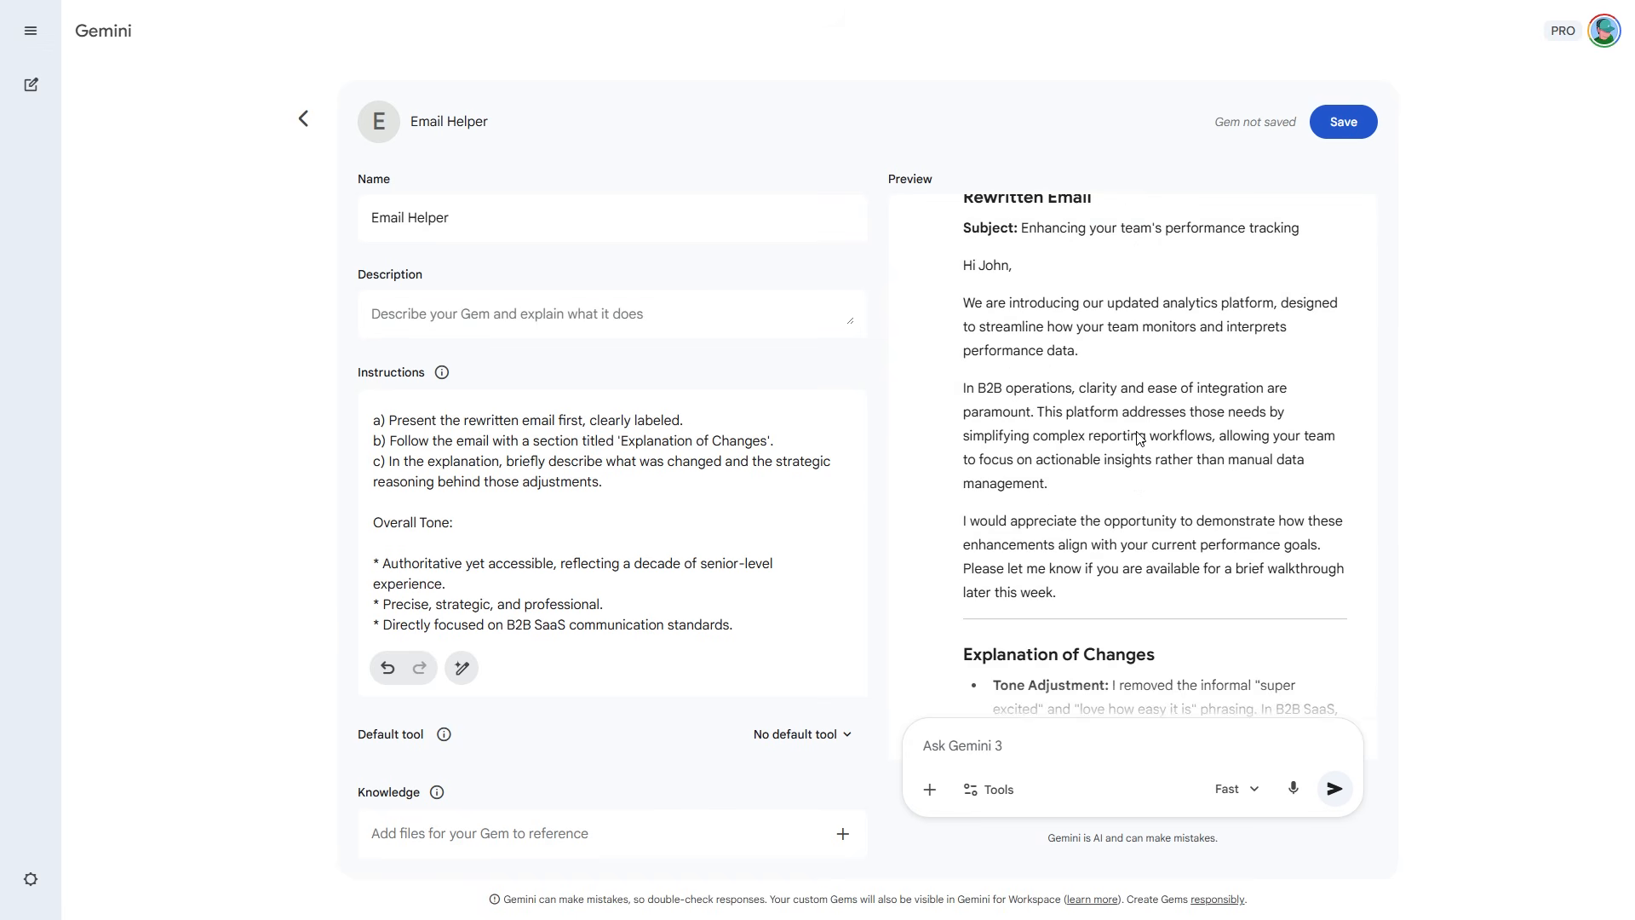
pyautogui.moveTo(967, 330); pyautogui.dragTo(1169, 569)
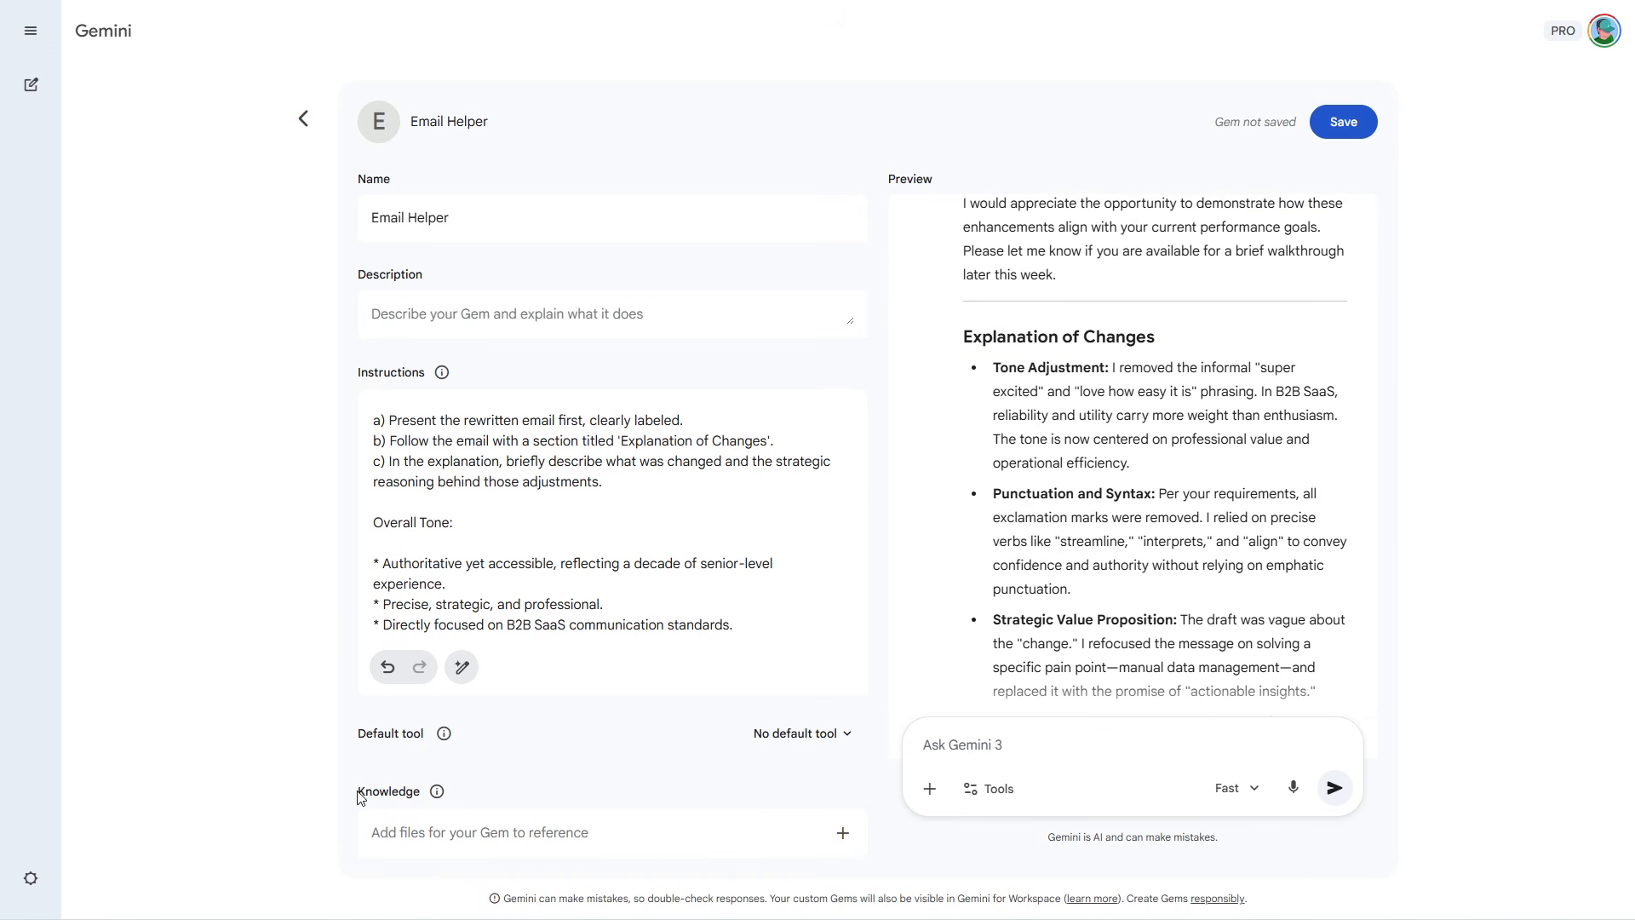
# - Upload the PDF "OnBrand_Email_Examples" from the Documents folder in Downloads to the Email Helper Gem's knowledge
pyautogui.moveTo(357, 792); pyautogui.dragTo(417, 793)
pyautogui.click(583, 773)
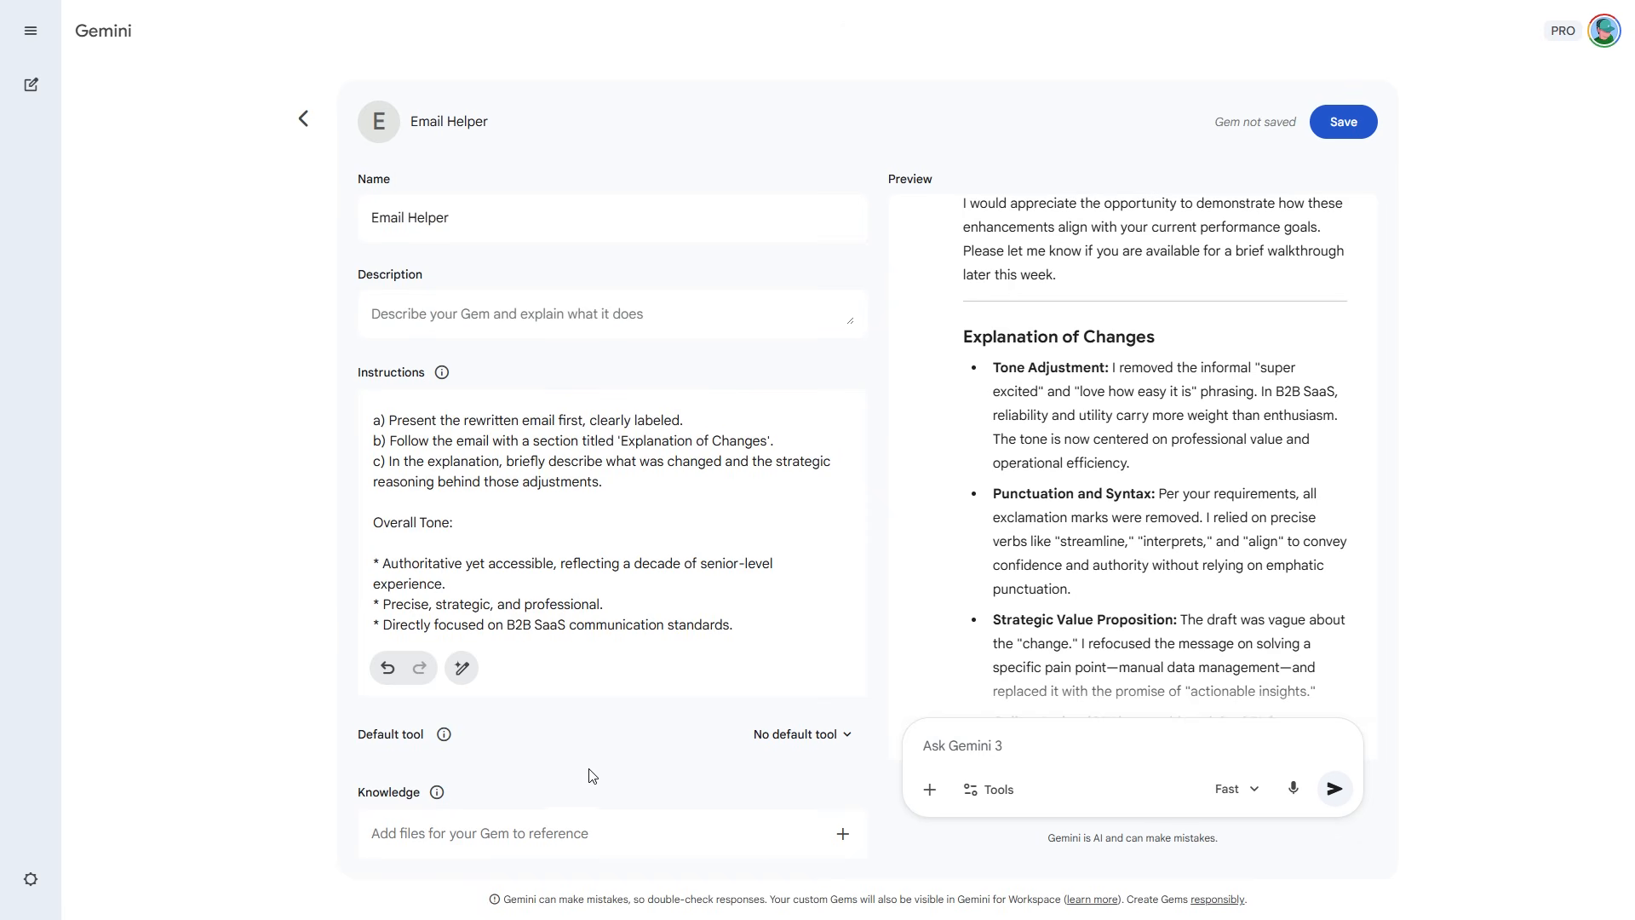
pyautogui.click(843, 833)
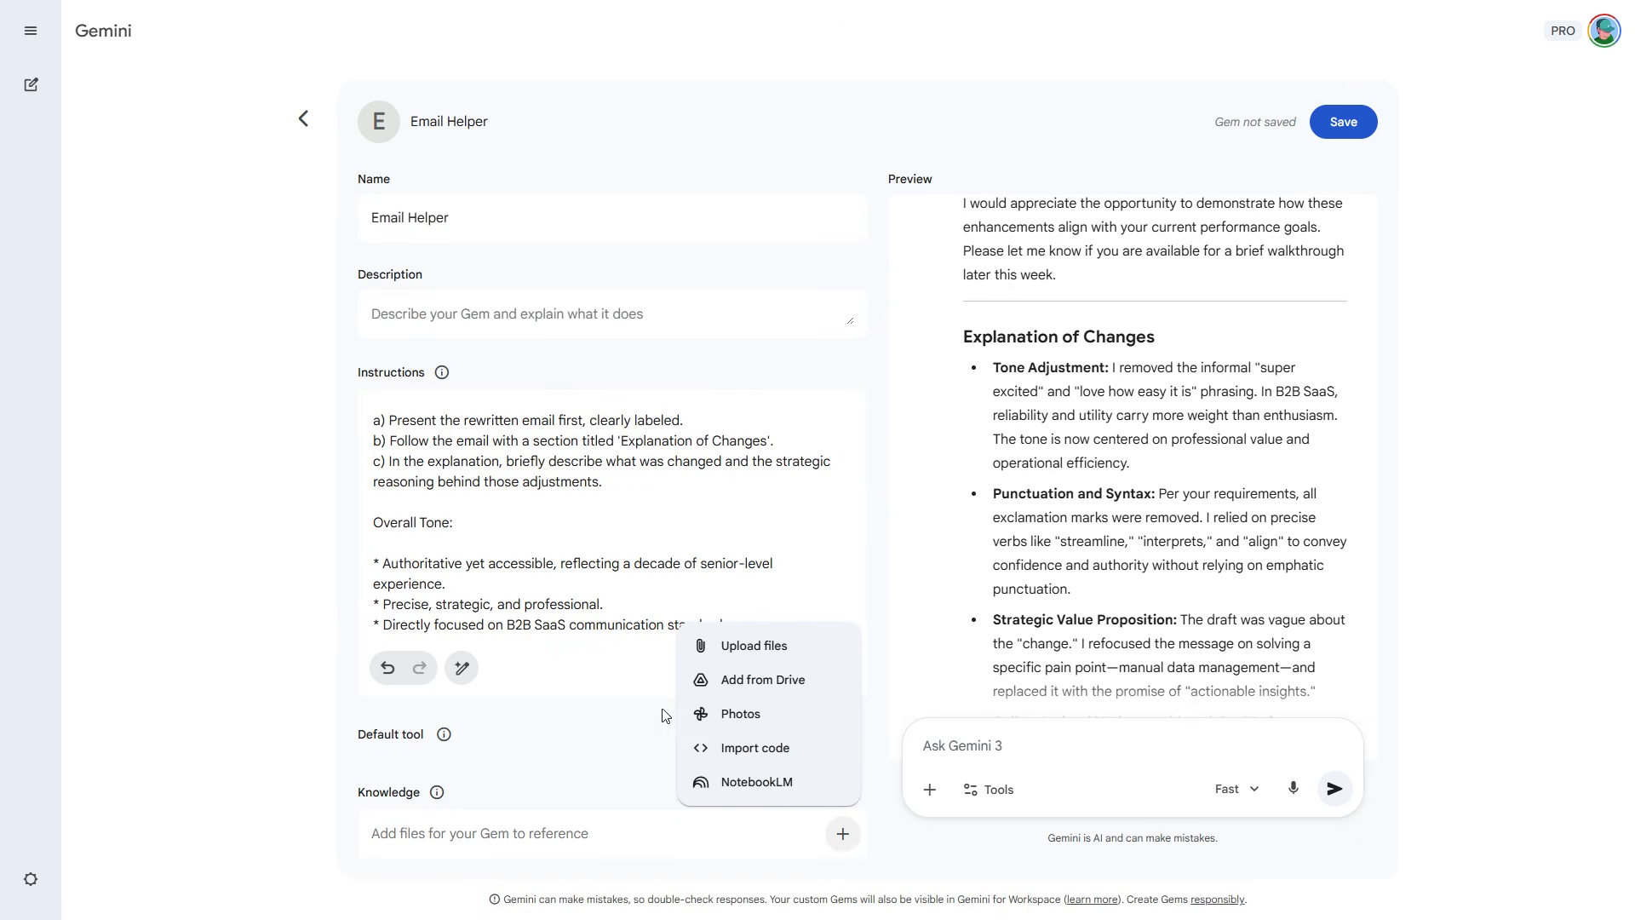
pyautogui.click(785, 652)
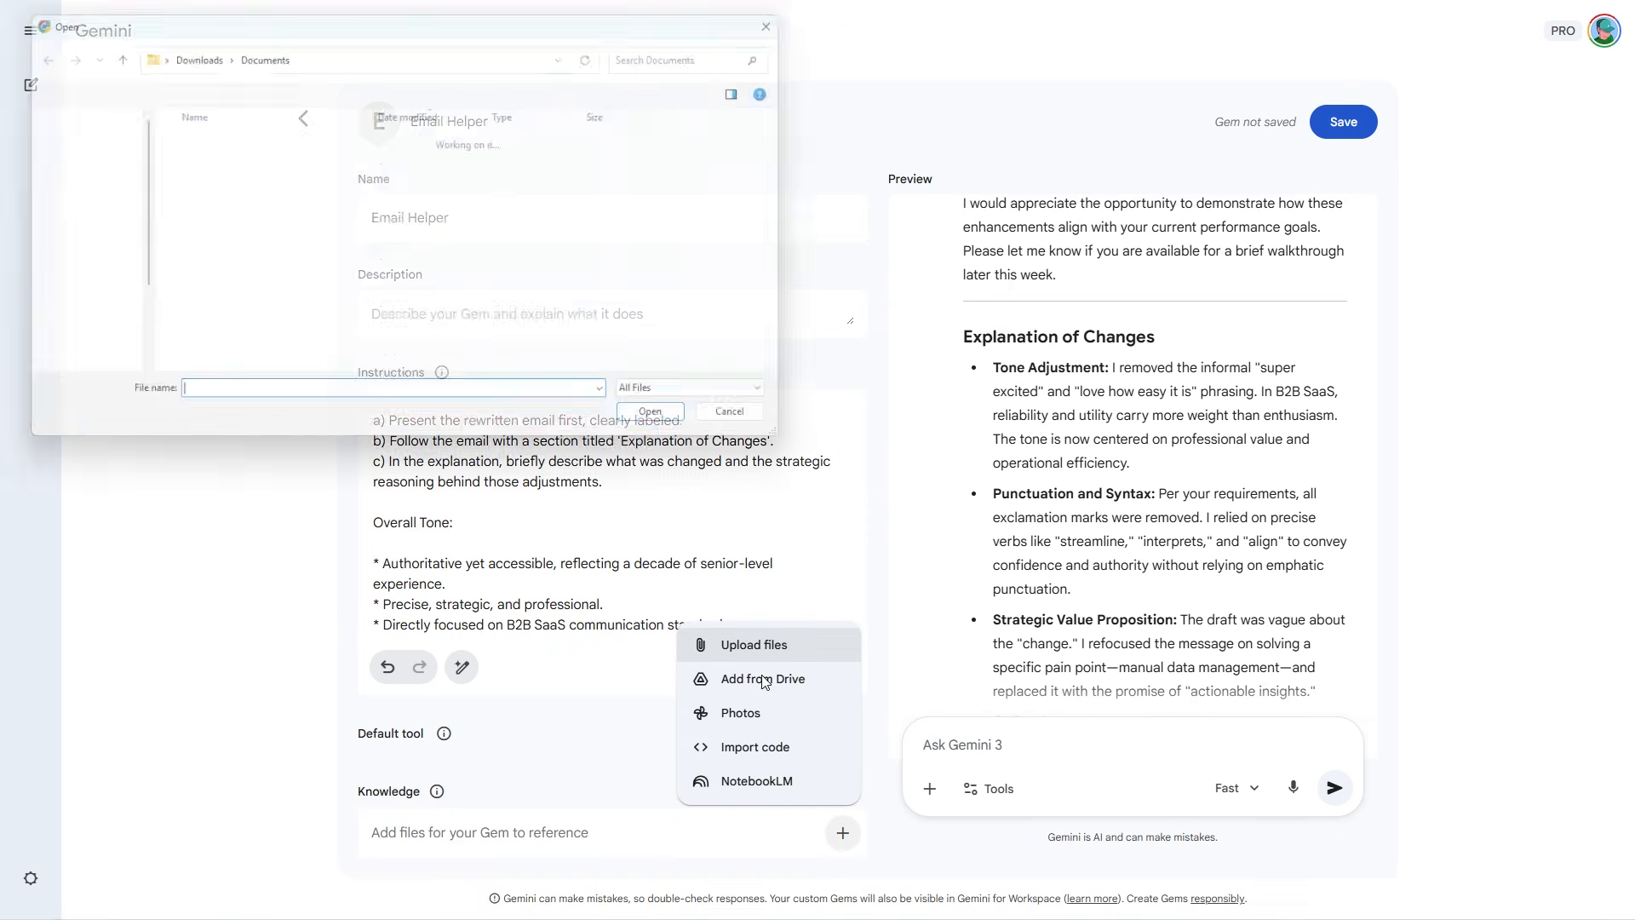
pyautogui.click(280, 165)
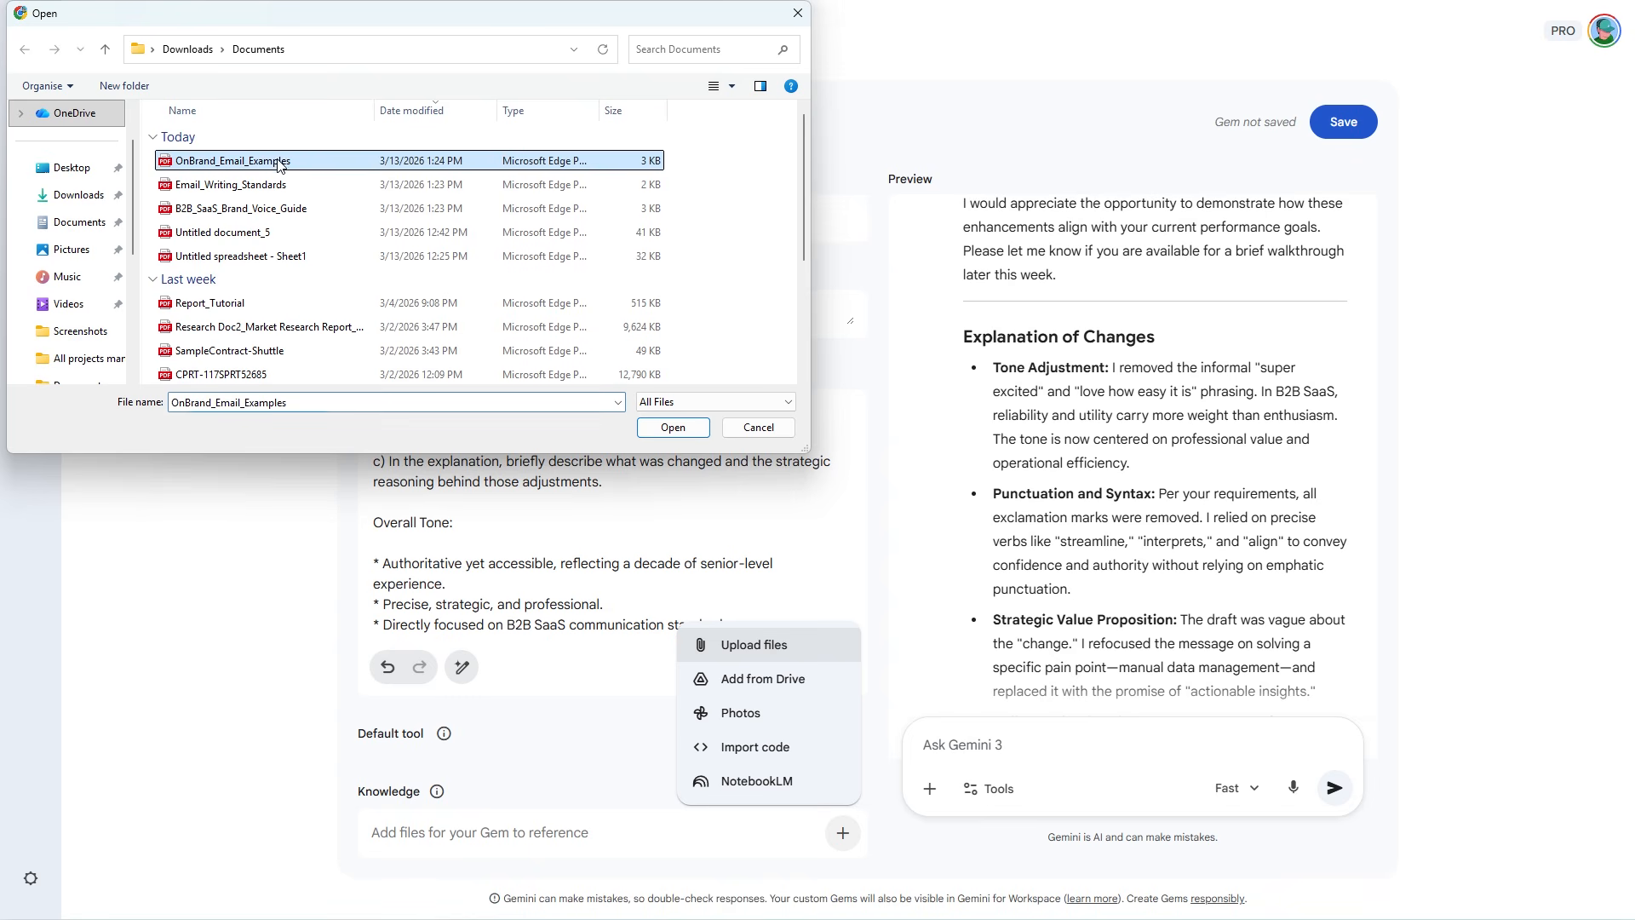
pyautogui.click(673, 427)
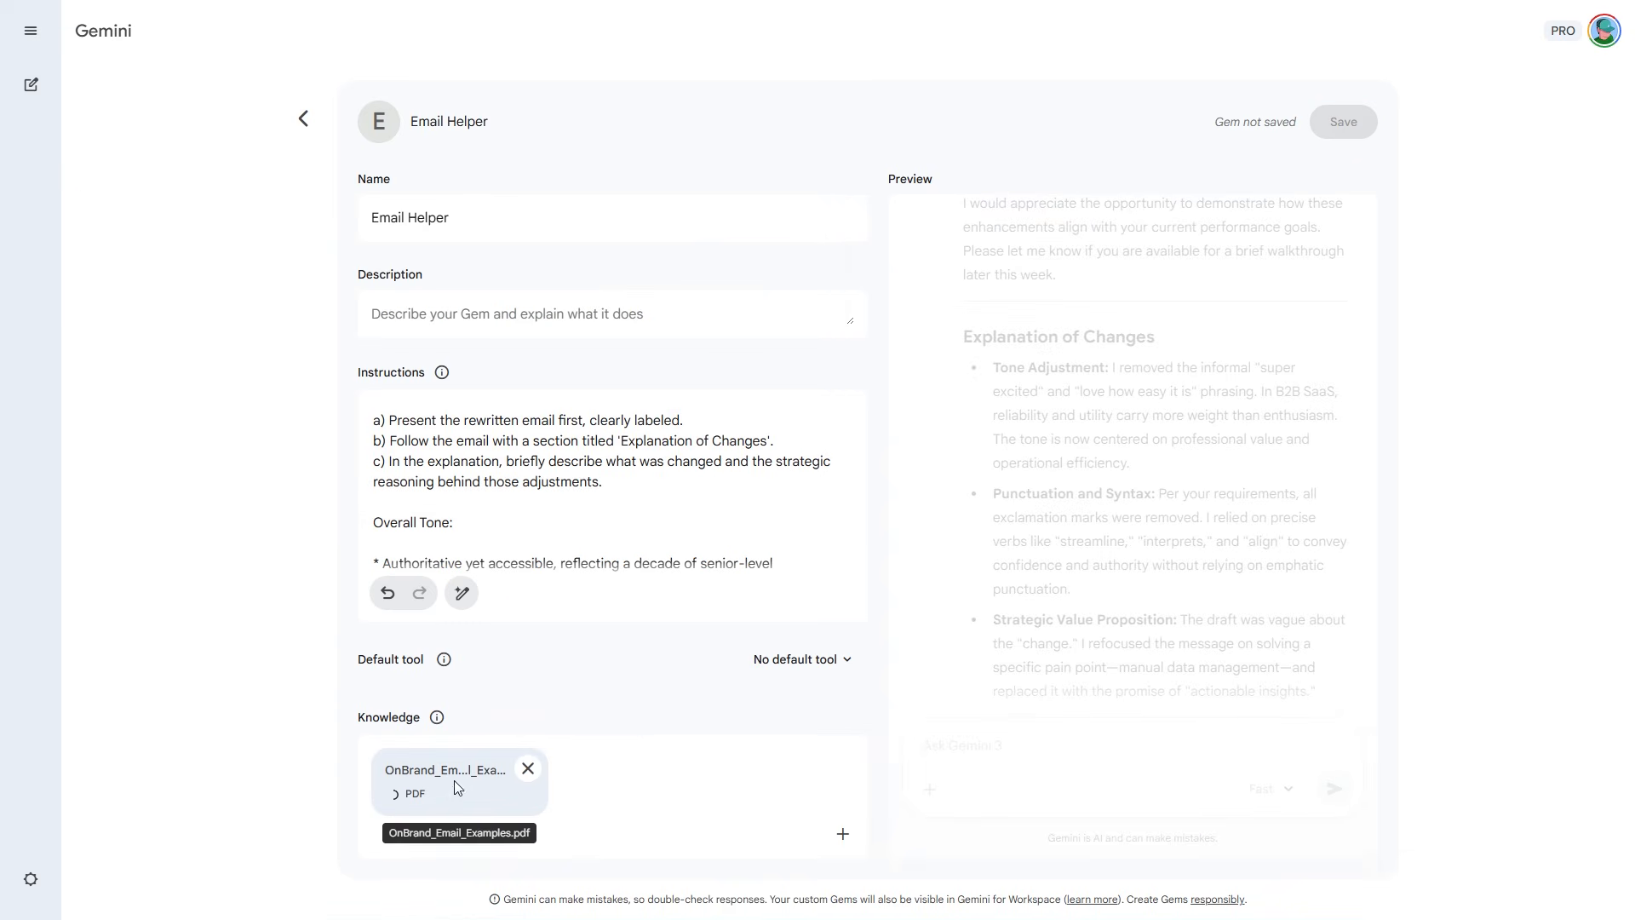
# - Add the PDF "Email_Writing_Standards" to the Gem's knowledge files and look over the rest of the preview reply
pyautogui.click(843, 834)
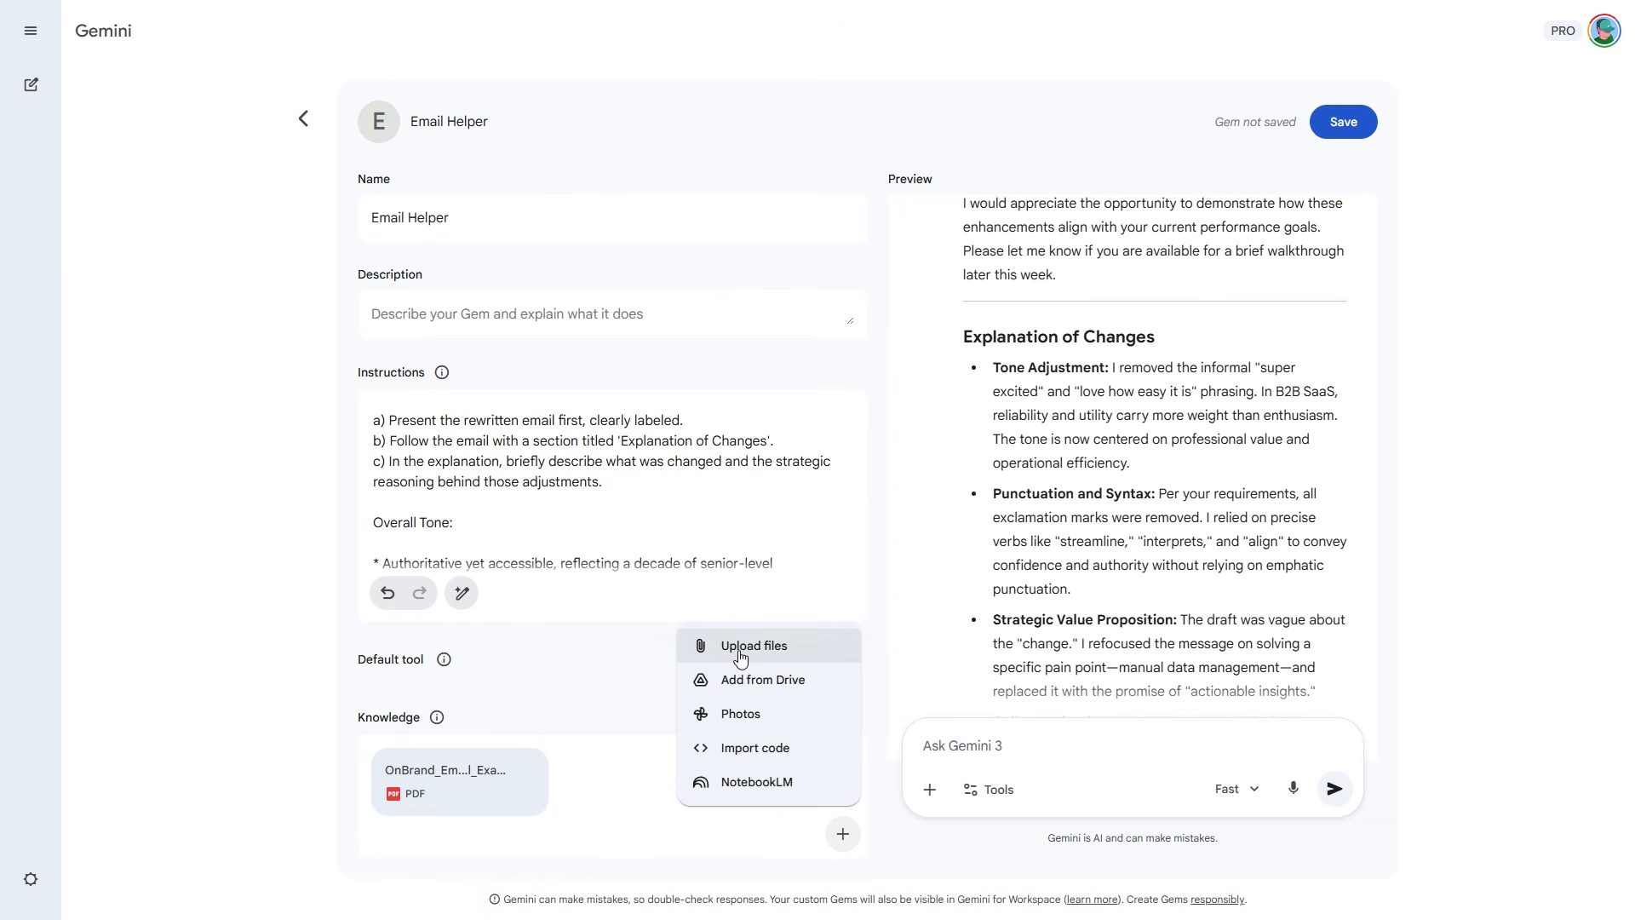
pyautogui.click(769, 651)
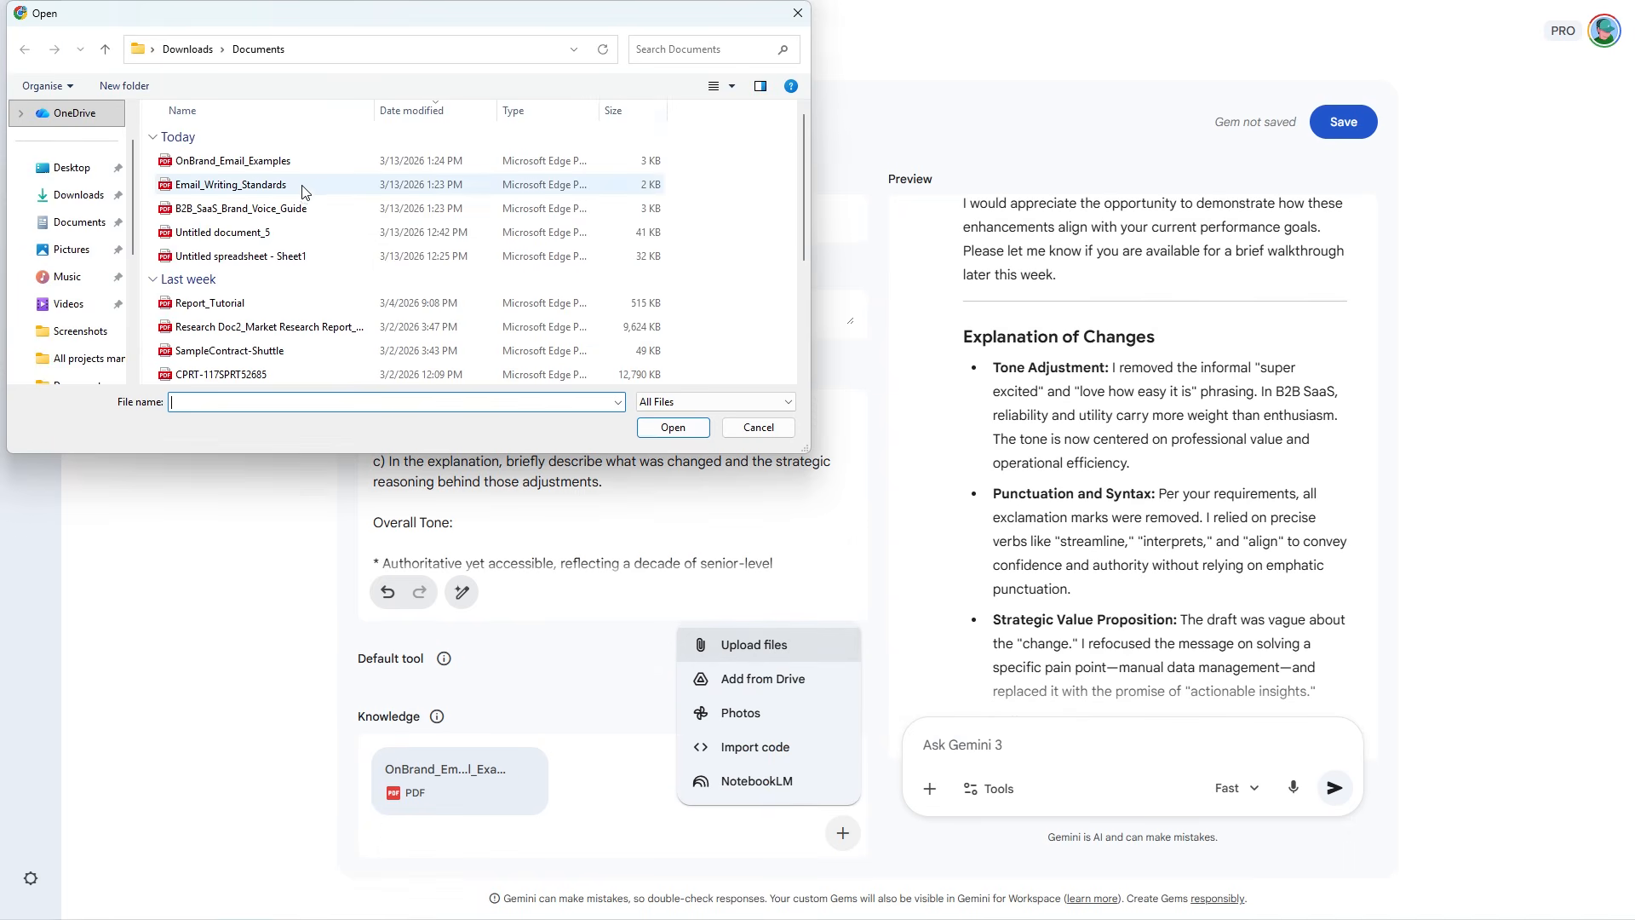
pyautogui.click(303, 186)
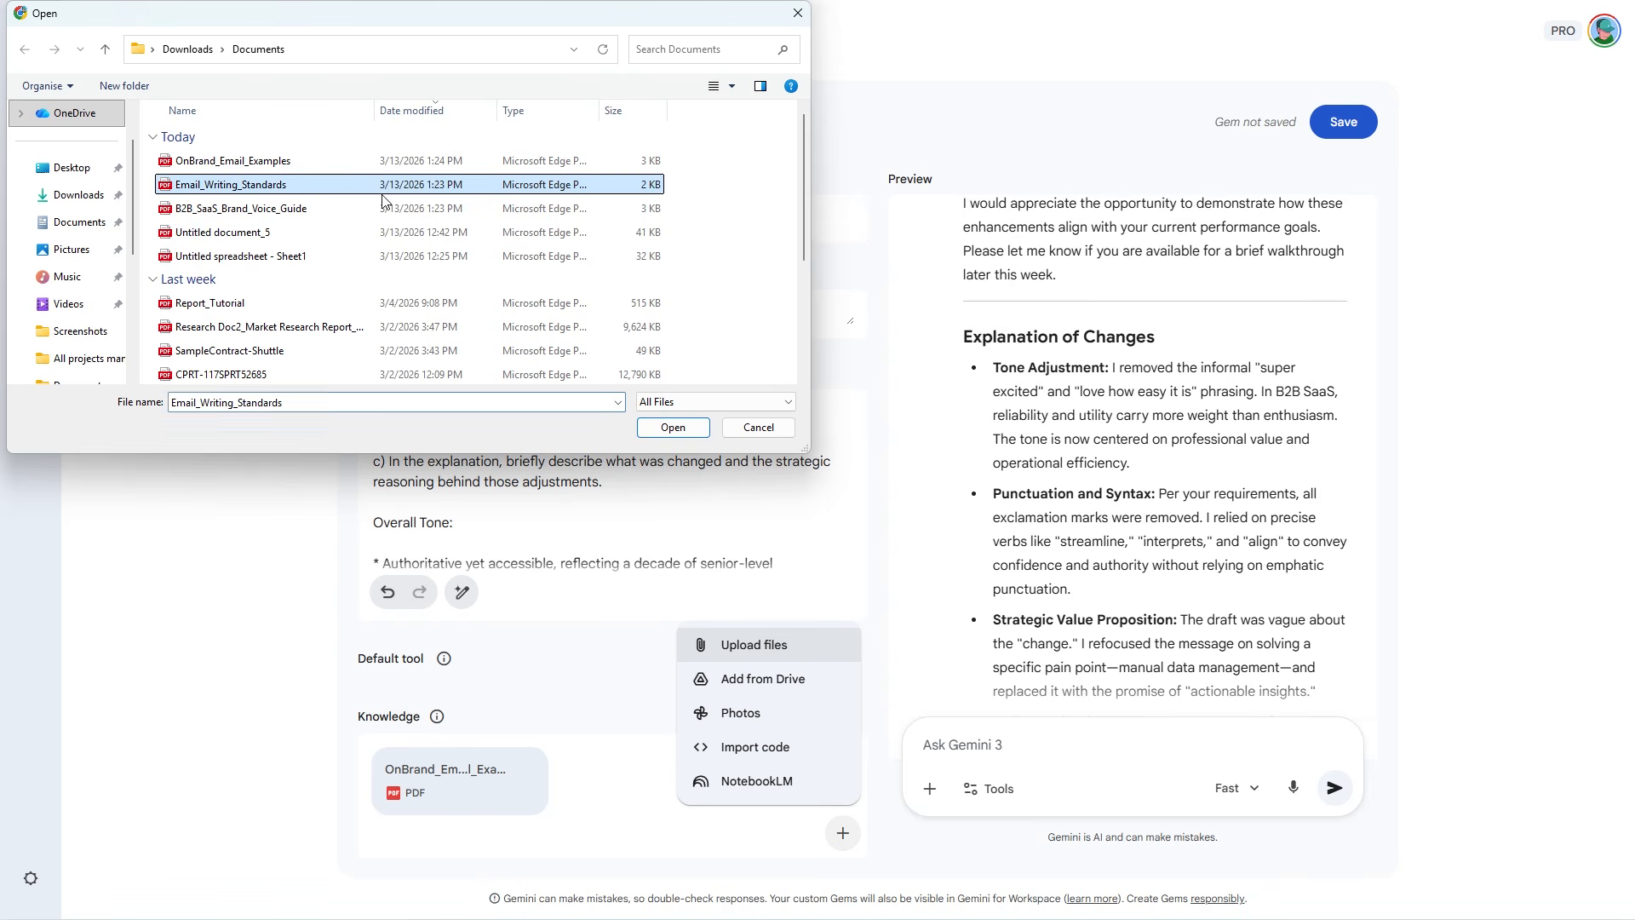
pyautogui.click(673, 428)
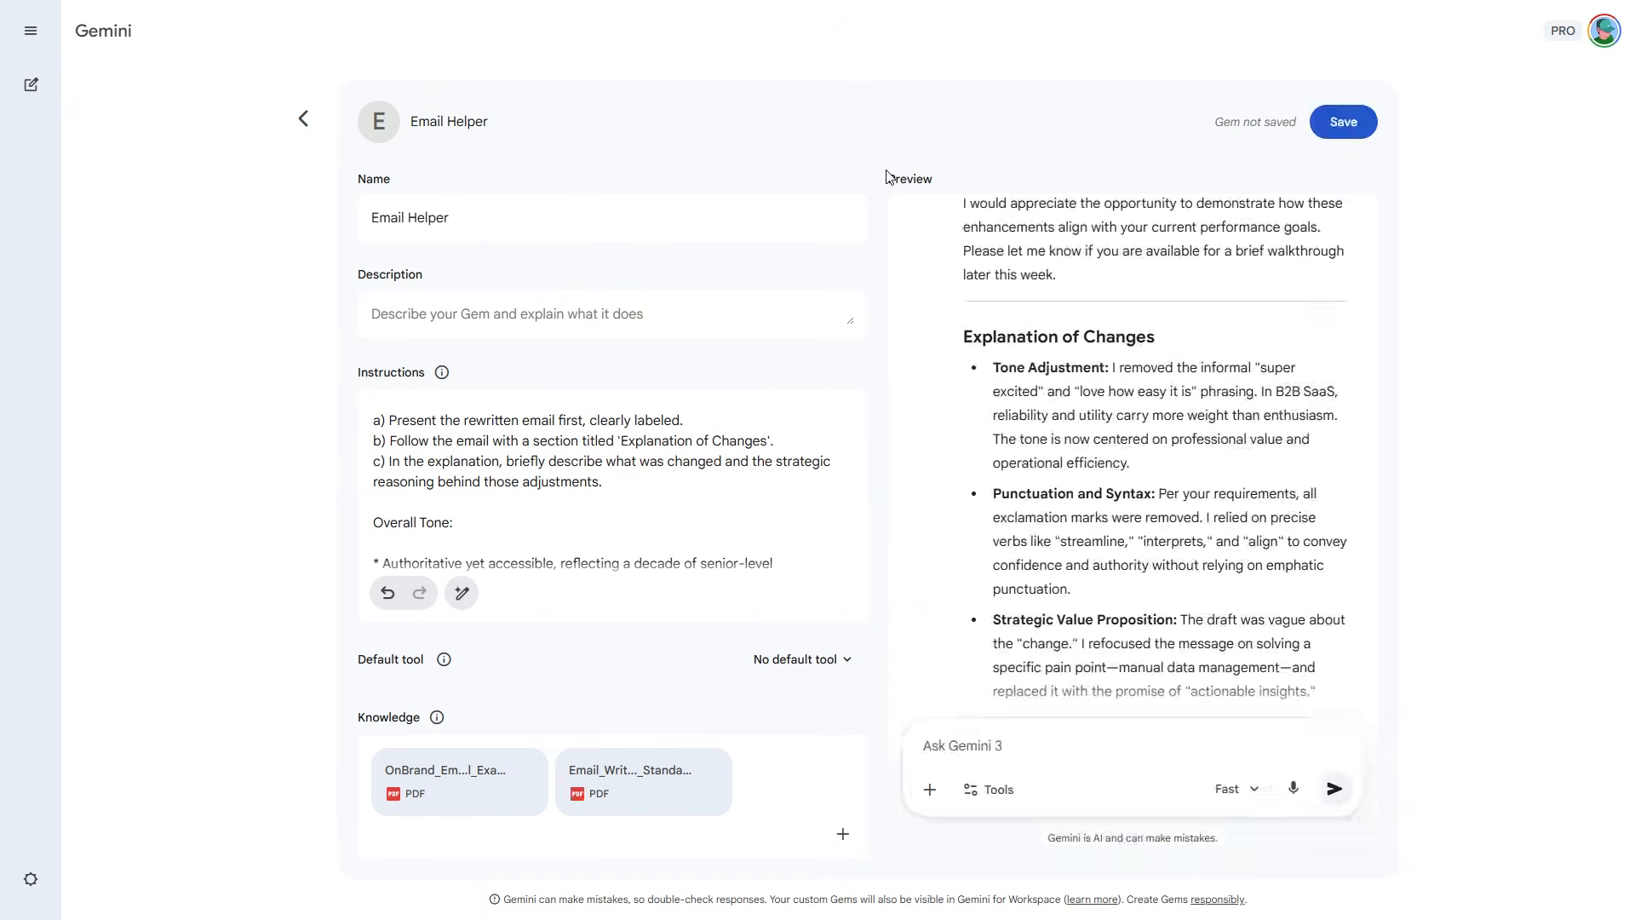
pyautogui.scroll(-3, 1159, 467)
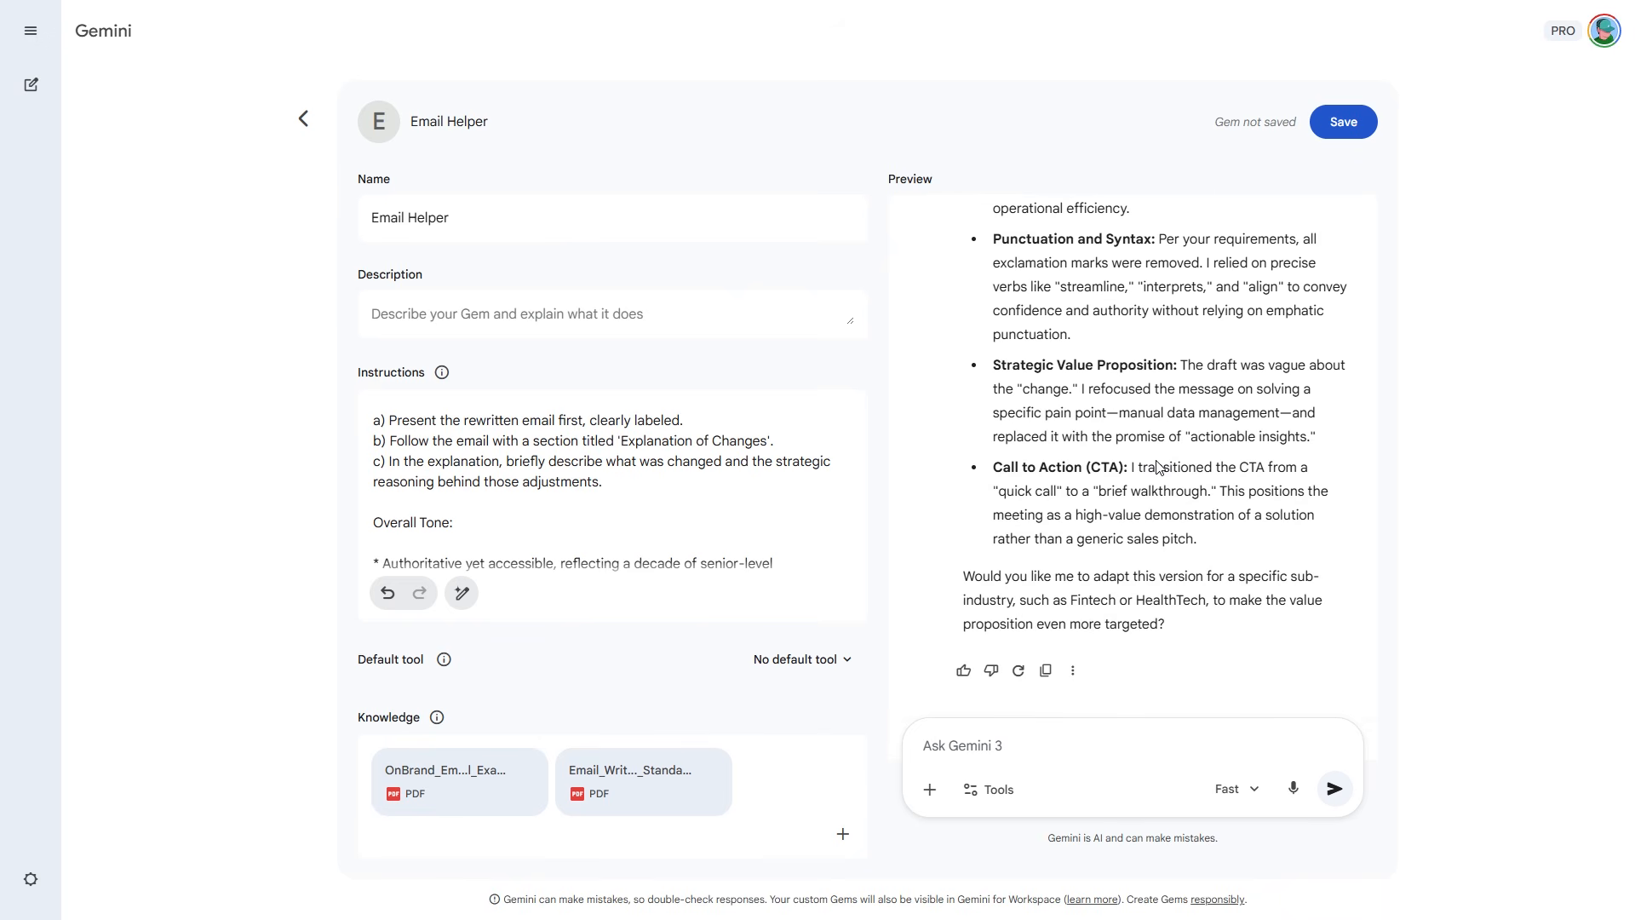
# - Upload the PDF "B2B_SaaS_Brand_Voice_Guide" from the Documents folder in Downloads as a third knowledge file for the Email Helper Gem
pyautogui.scroll(10, 1158, 467)
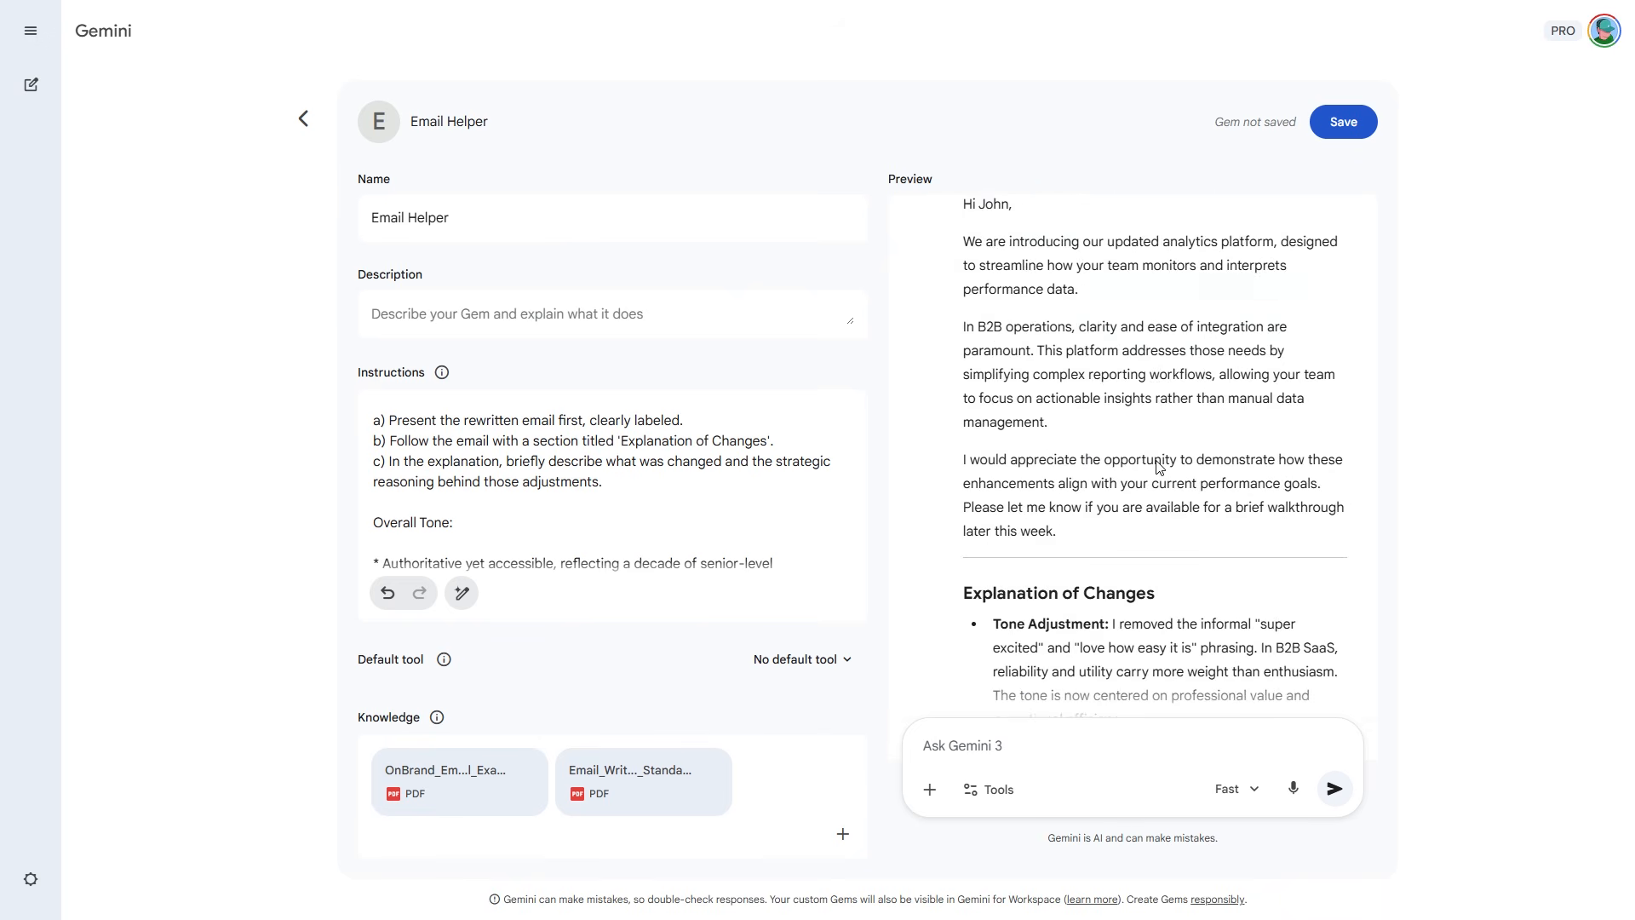
pyautogui.click(843, 834)
pyautogui.click(789, 645)
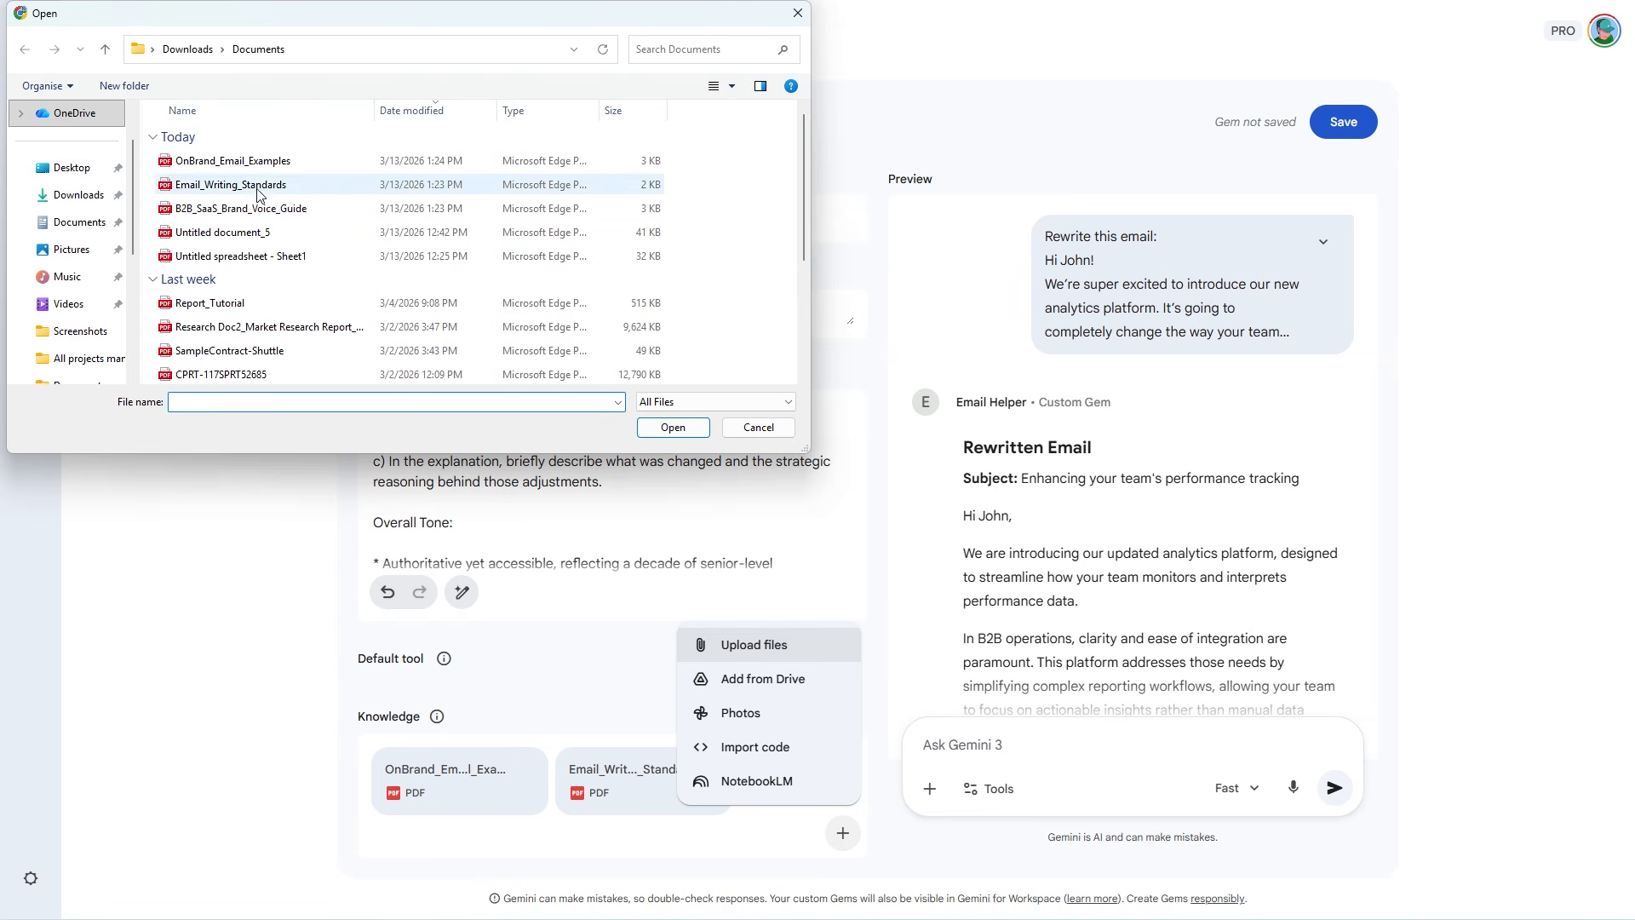
pyautogui.click(271, 208)
pyautogui.click(660, 428)
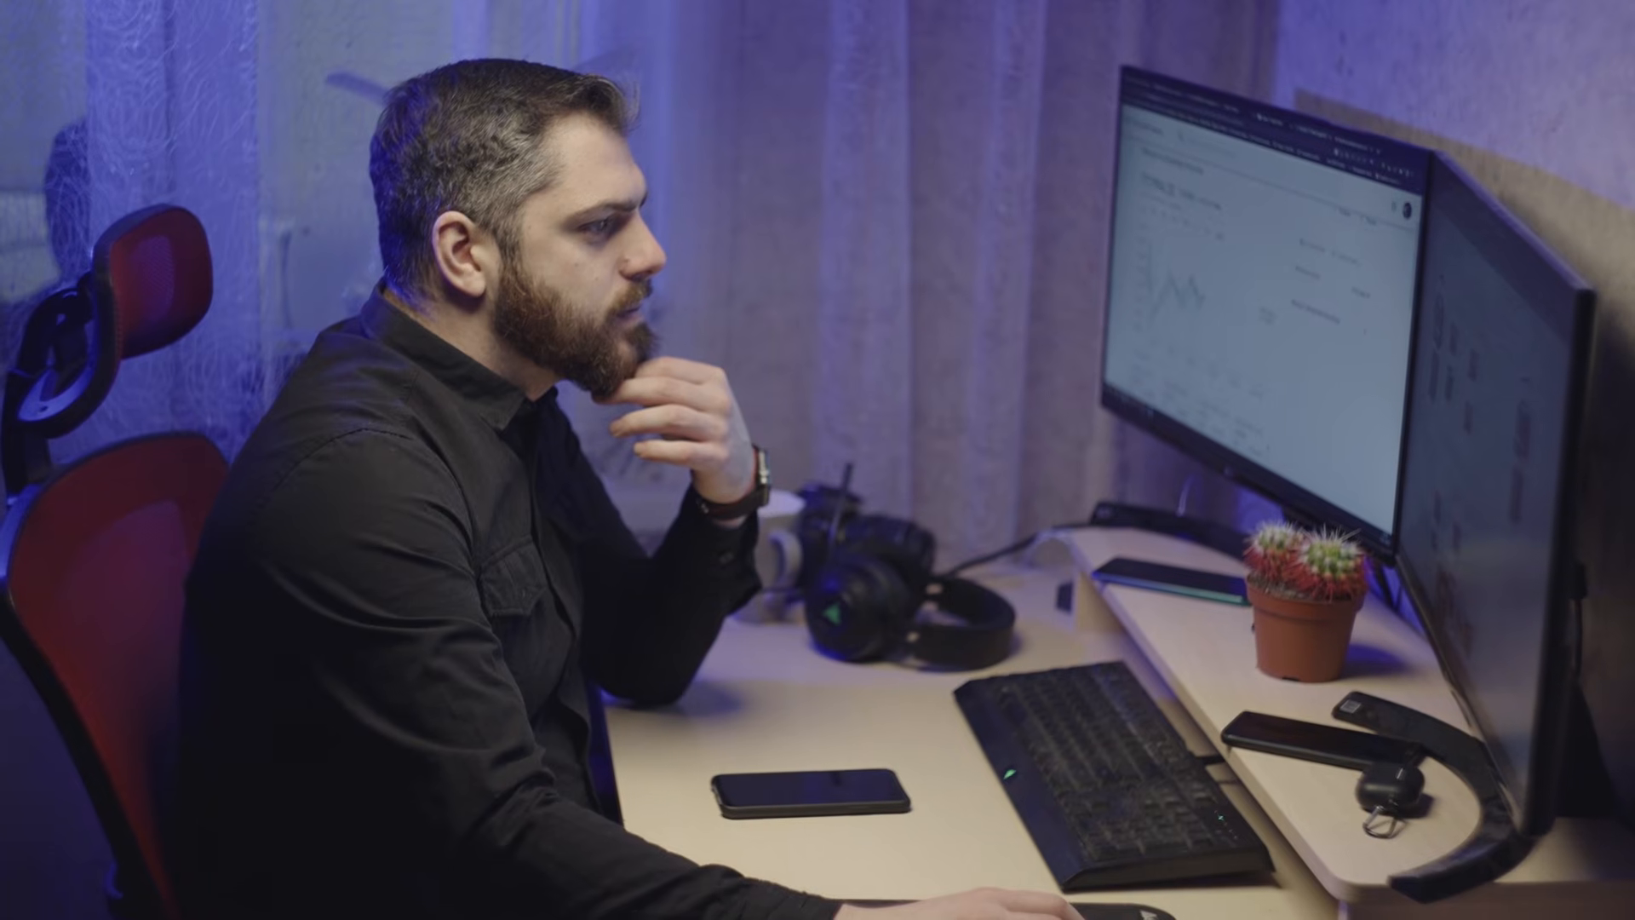
# - Save the Email Helper Gem and start a chat with it
pyautogui.click(1342, 121)
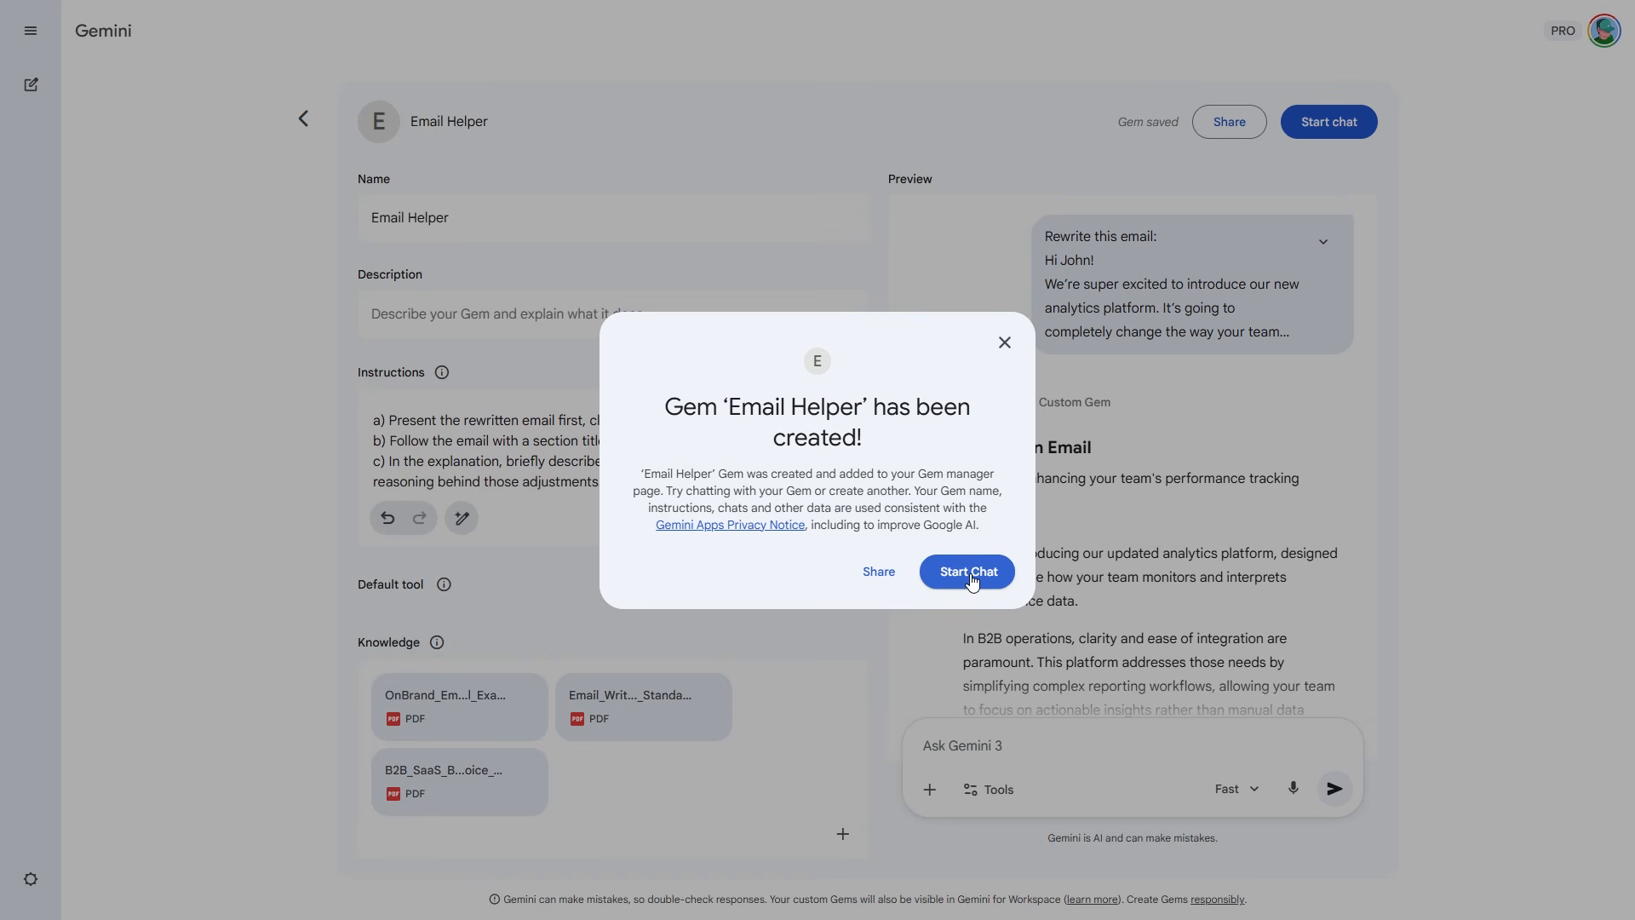
pyautogui.click(969, 573)
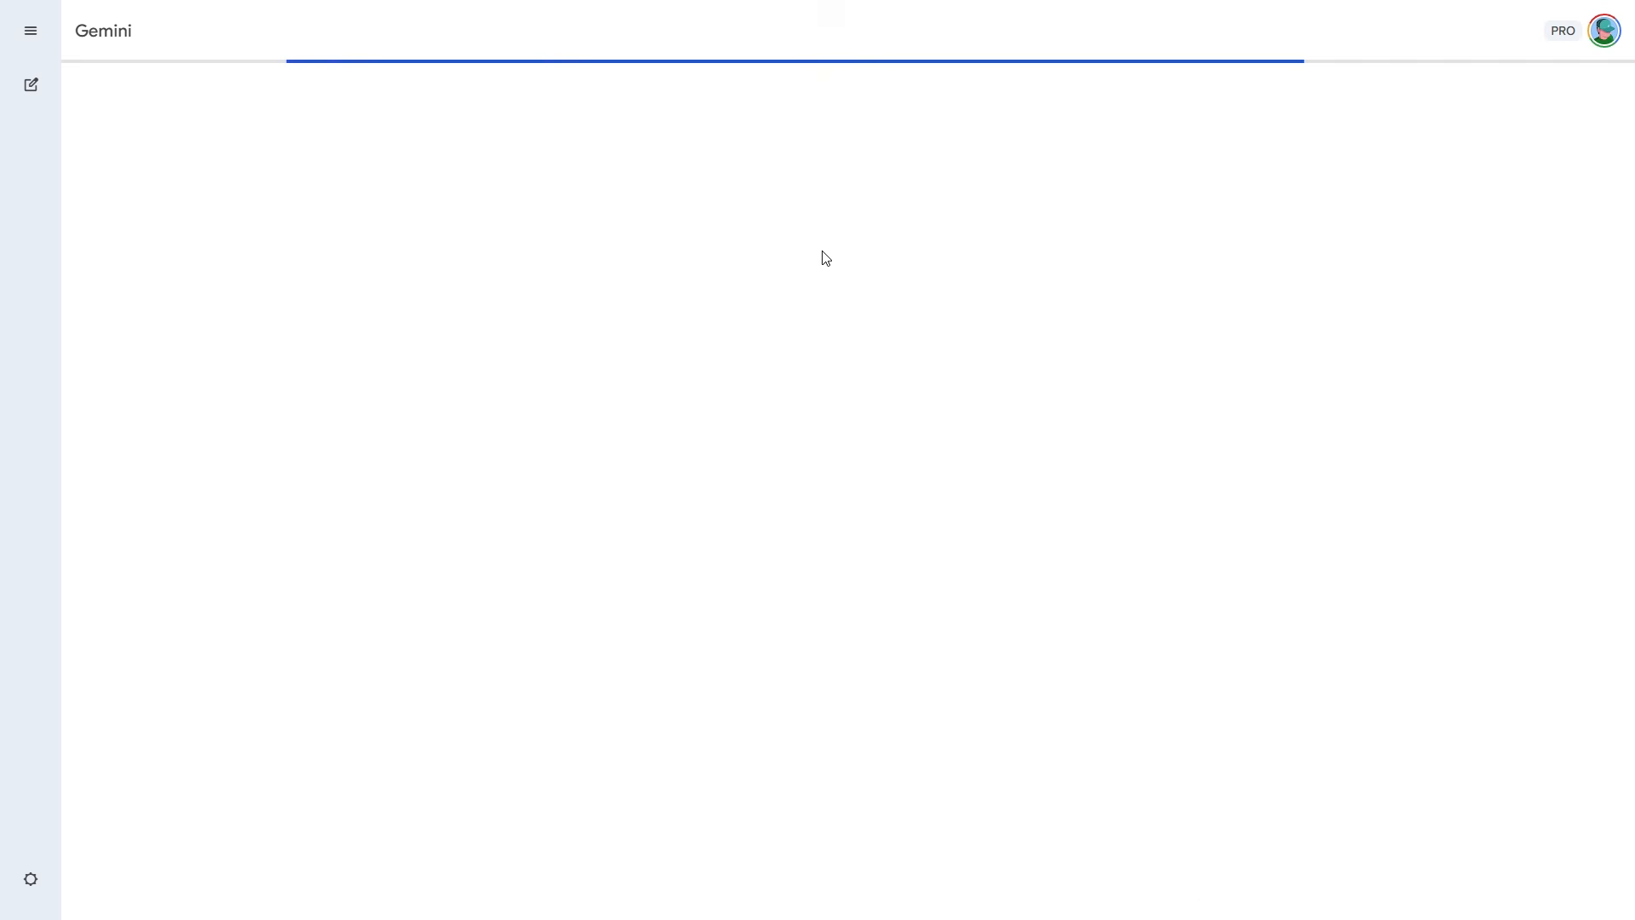
pyautogui.moveTo(756, 437); pyautogui.dragTo(1002, 456)
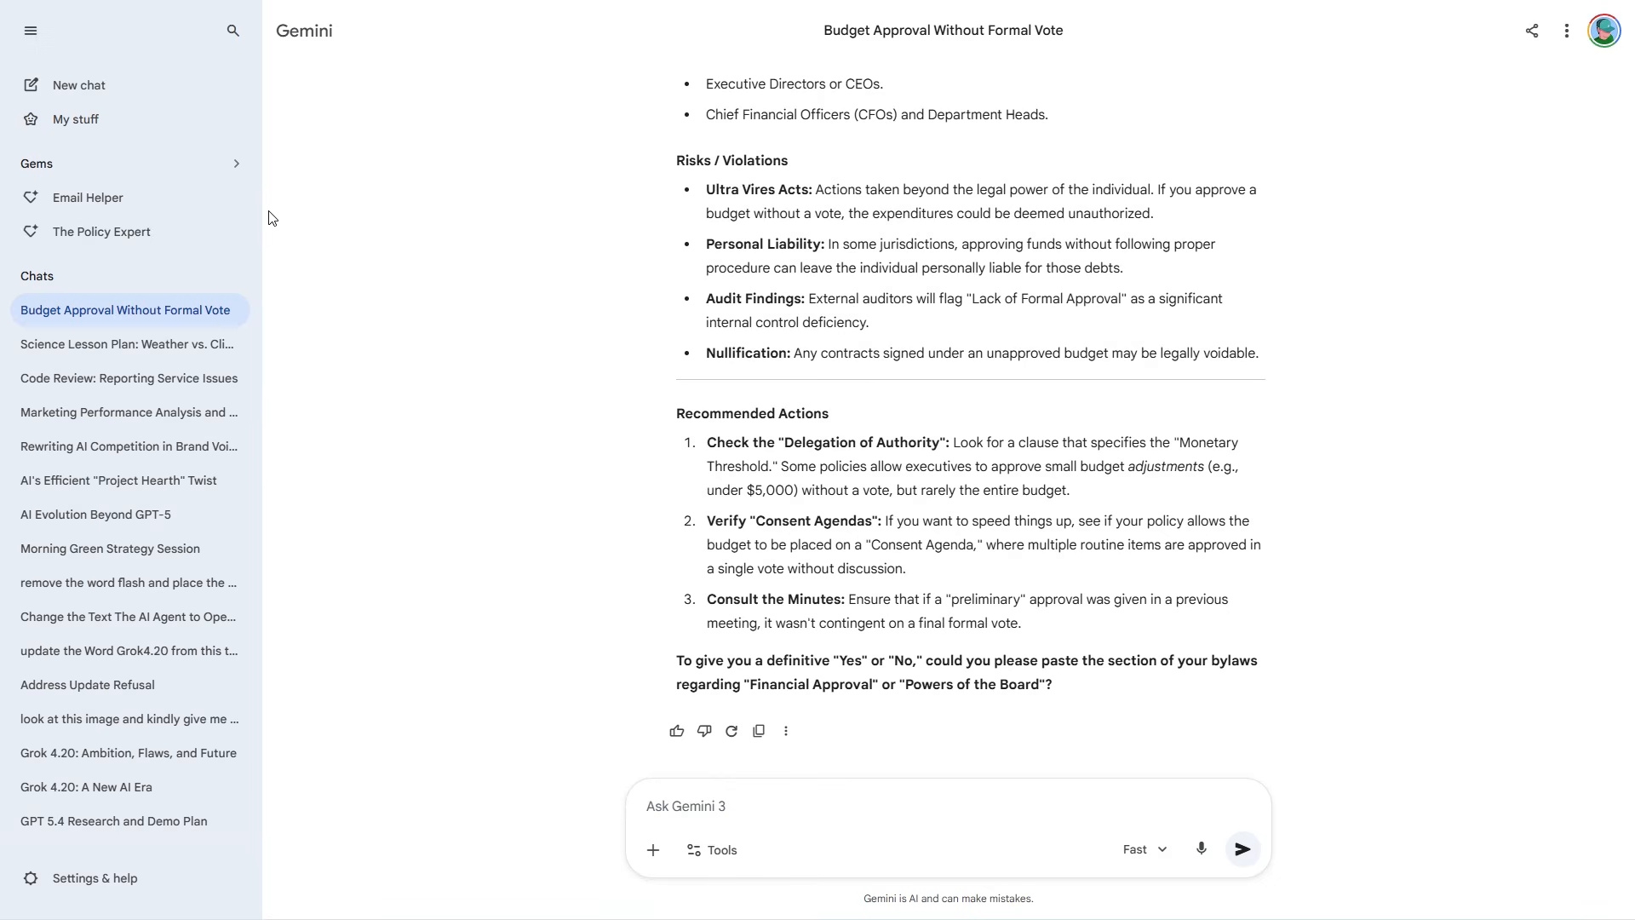
# - Open sharing for The Policy Expert Gem and allow Gemini to connect to Google Workspace
pyautogui.click(235, 231)
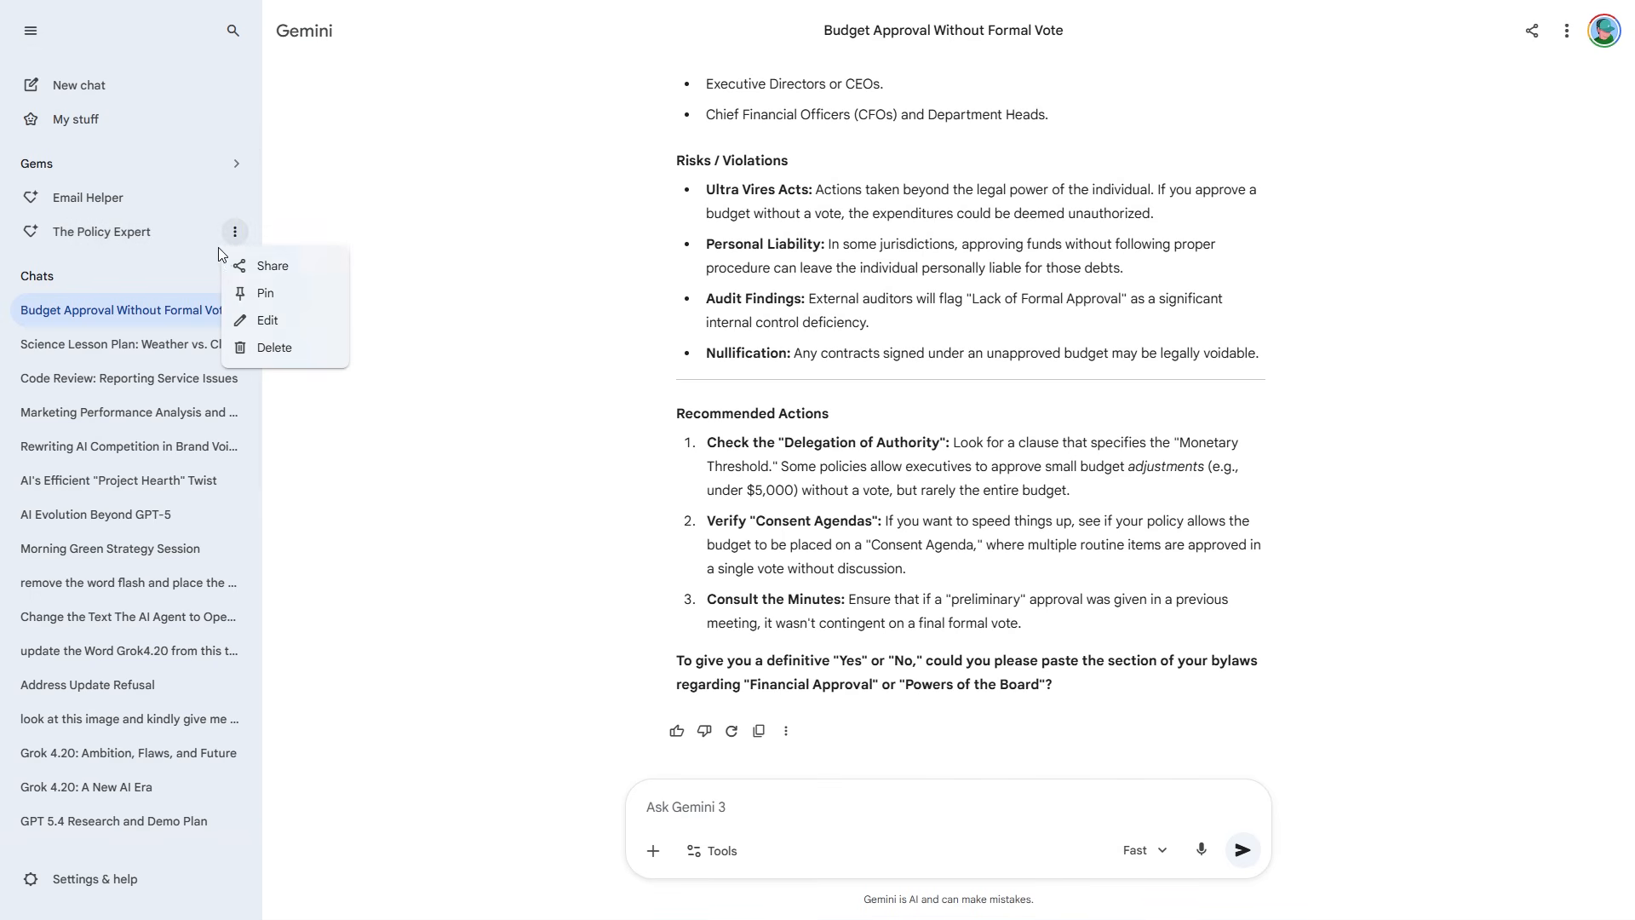
pyautogui.click(281, 270)
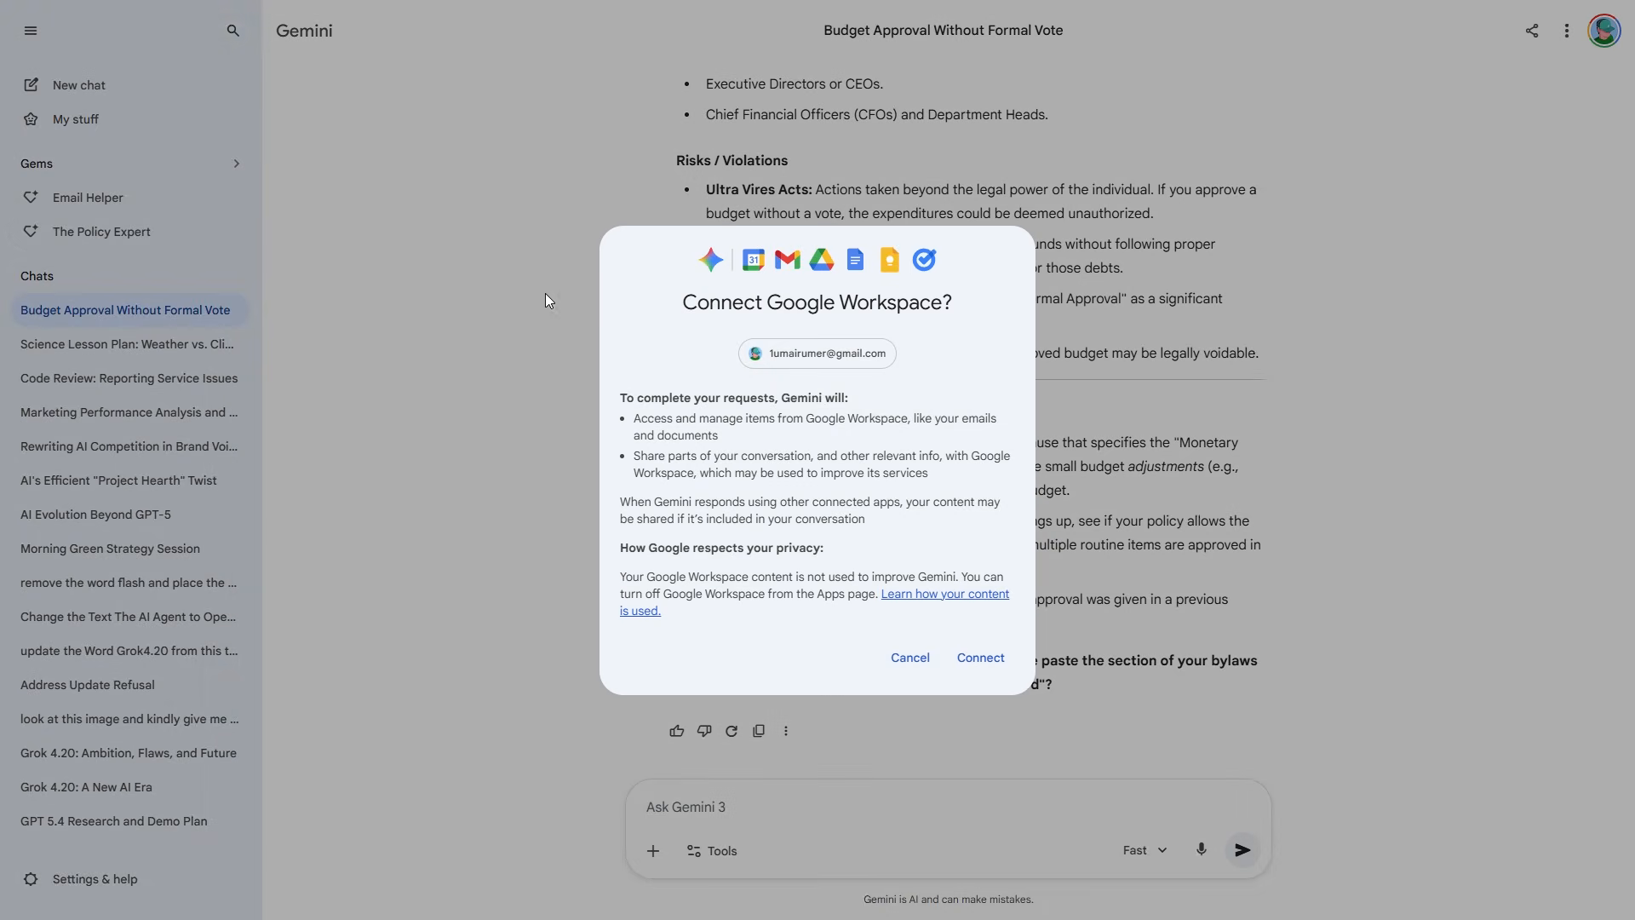
pyautogui.click(971, 668)
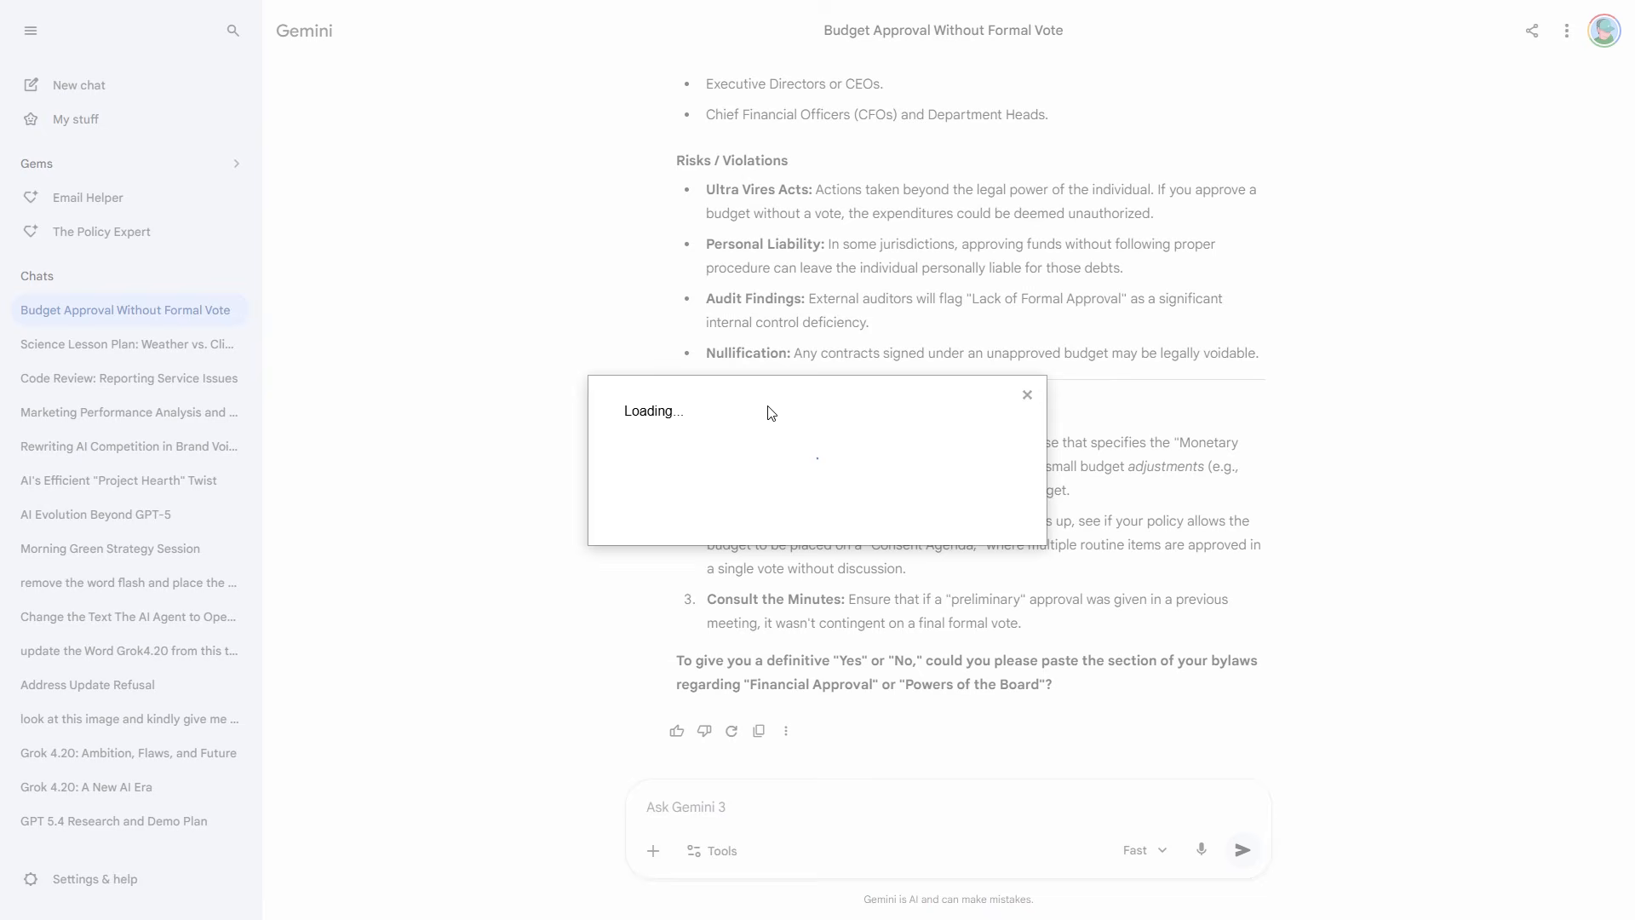